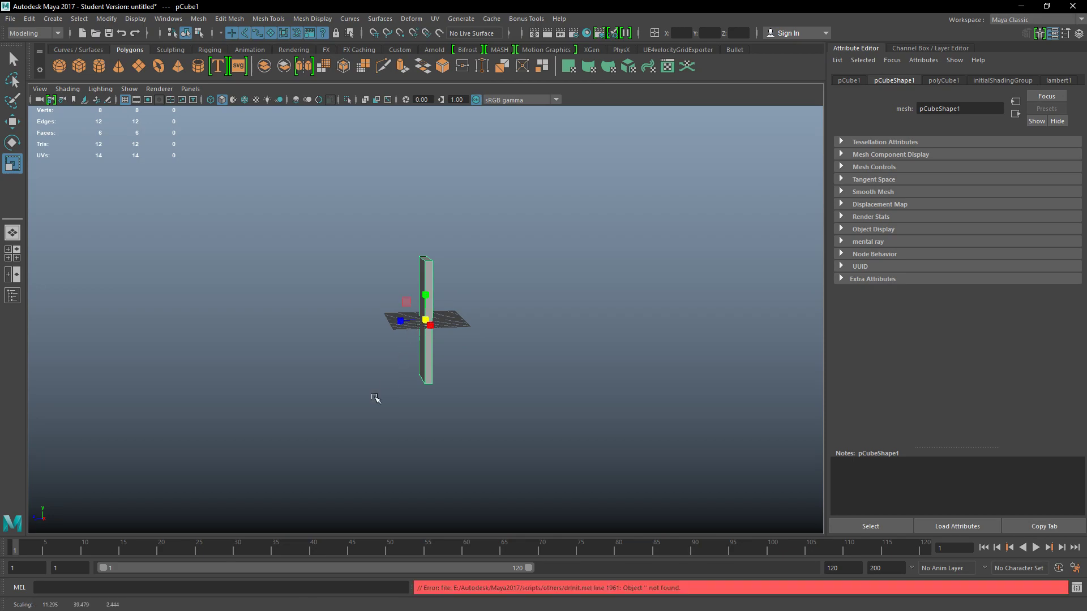
Scale up the tall, thin cube into a longer, thicker plank centred on the grid.
{"action": "scroll", "coordinate": [424, 350], "scroll_direction": "down", "scroll_amount": 2}
{"action": "left_click_drag", "start_coordinate": [331, 388], "coordinate": [428, 388], "text": "alt"}
{"action": "left_click_drag", "start_coordinate": [451, 322], "coordinate": [397, 369]}
{"action": "scroll", "coordinate": [410, 332], "scroll_direction": "up", "scroll_amount": 4}
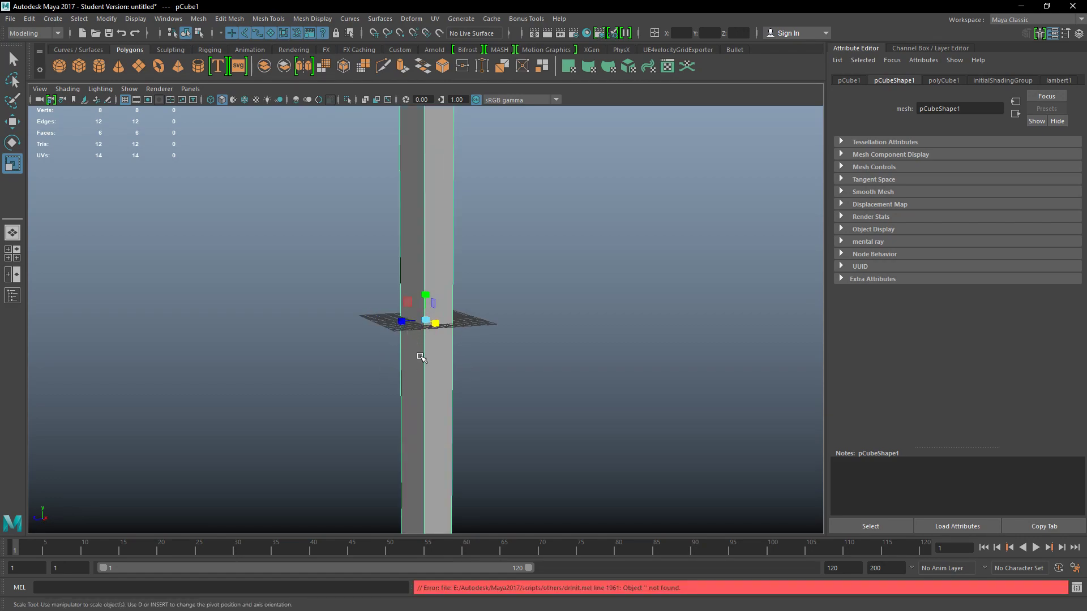
Insert a horizontal edge loop around the plank at about mid-height, level with the grid.
{"action": "right_click_drag", "start_coordinate": [421, 307], "coordinate": [422, 358], "text": "shift"}
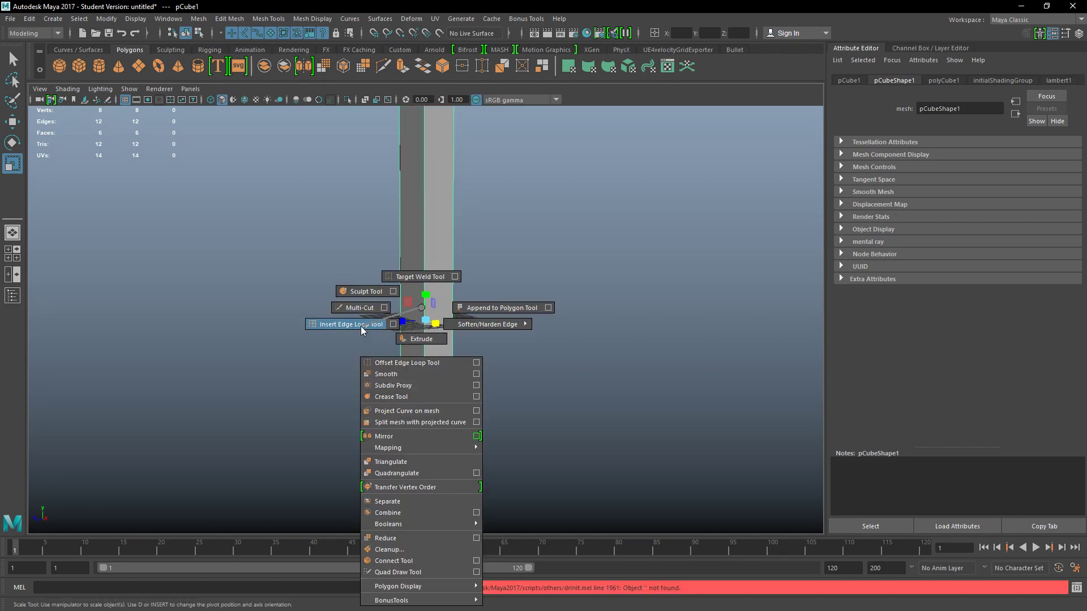
{"action": "right_click_drag", "start_coordinate": [361, 326], "coordinate": [361, 325], "text": "shift"}
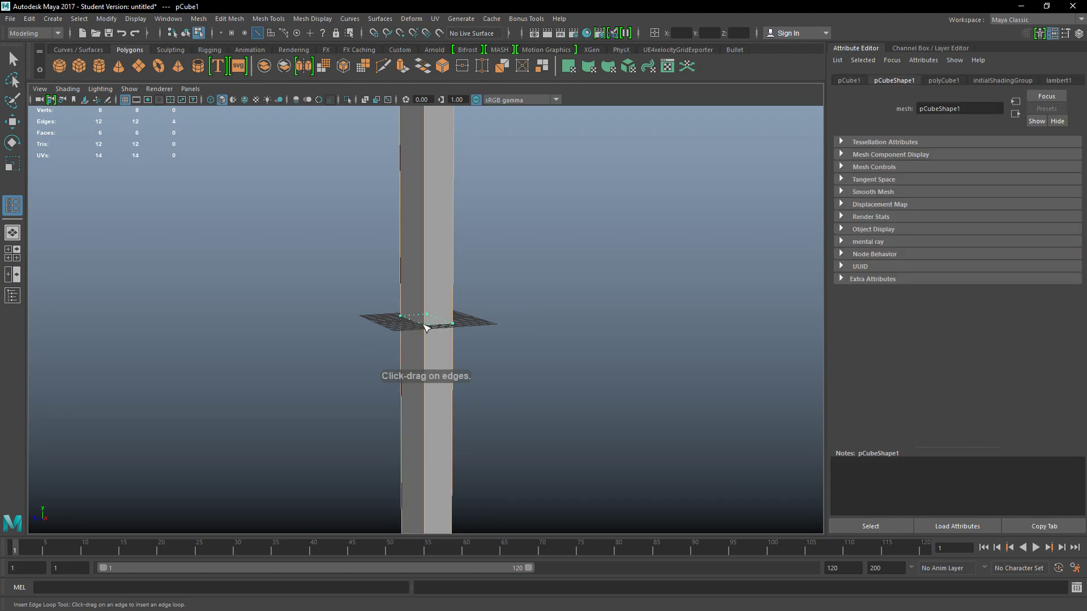
{"action": "left_click", "coordinate": [426, 328]}
{"action": "key", "text": "q"}
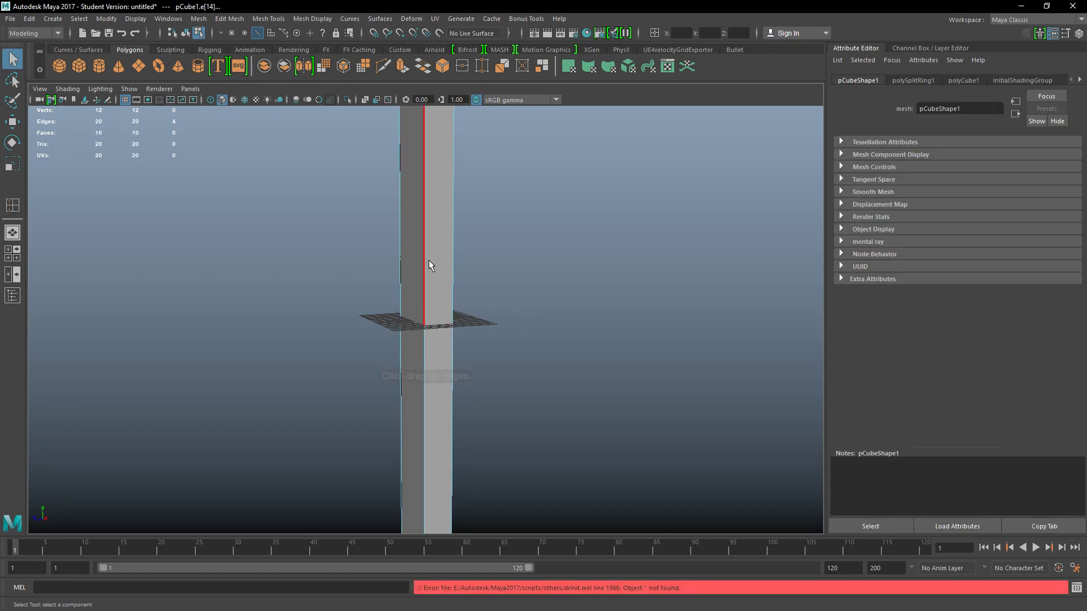
Pull the plank's middle edge loop outward to give it a slight barrel-stave bend, and return to object selection.
{"action": "scroll", "coordinate": [428, 262], "scroll_direction": "down", "scroll_amount": 3}
{"action": "left_click_drag", "start_coordinate": [437, 291], "coordinate": [381, 315], "text": "alt"}
{"action": "key", "text": "w"}
{"action": "key", "text": "q"}
{"action": "left_click_drag", "start_coordinate": [287, 368], "coordinate": [367, 358], "text": "alt"}
{"action": "right_click_drag", "start_coordinate": [412, 229], "coordinate": [464, 205]}
Move the bent plank about 35.8 units along Z away from the centre and snap its pivot to the grid origin.
{"action": "key", "text": "w"}
{"action": "left_click_drag", "start_coordinate": [337, 344], "coordinate": [320, 370], "text": "alt"}
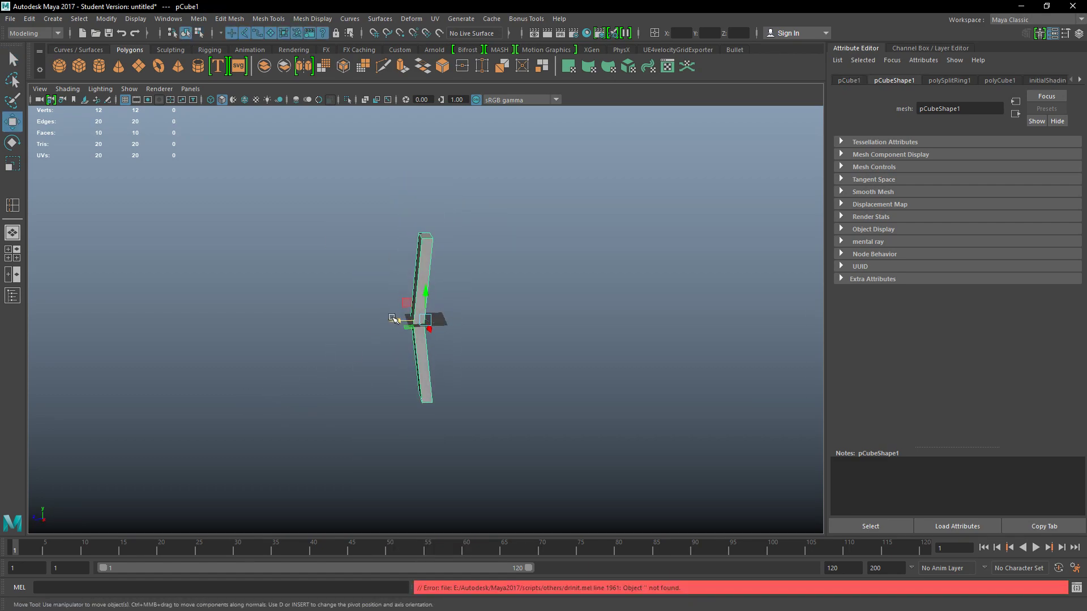
{"action": "left_click_drag", "start_coordinate": [389, 318], "coordinate": [337, 331]}
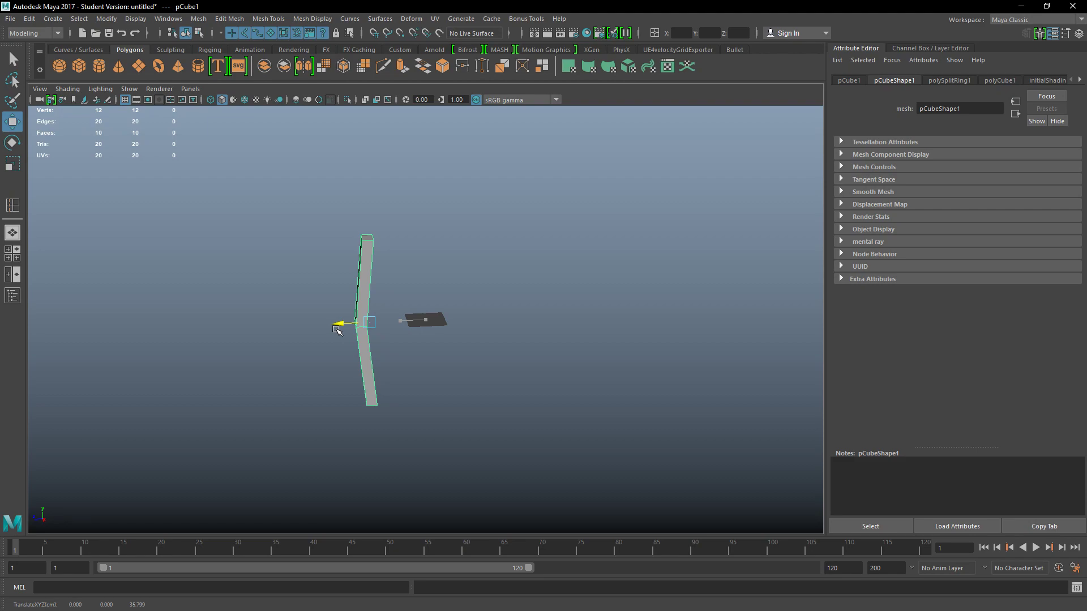
{"action": "scroll", "coordinate": [436, 341], "scroll_direction": "up", "scroll_amount": 6}
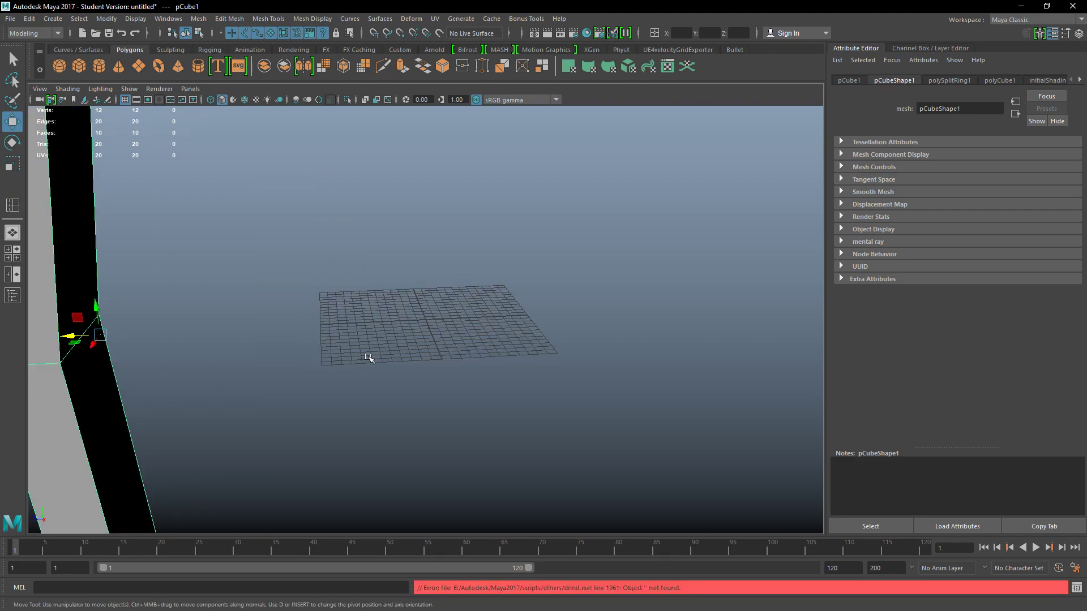
{"action": "key", "text": "d"}
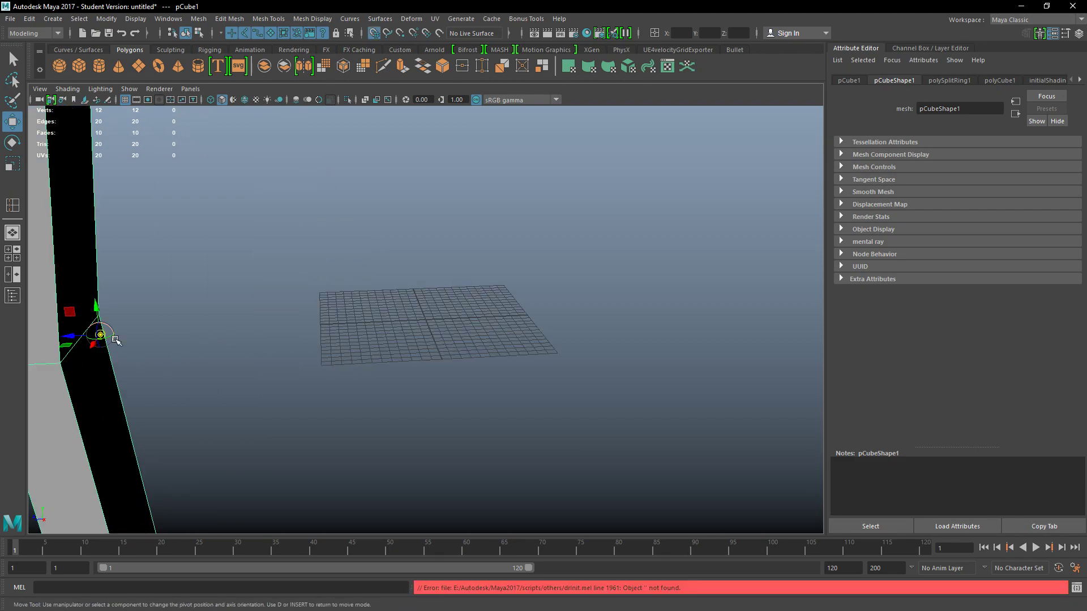
{"action": "left_click_drag", "start_coordinate": [102, 335], "coordinate": [303, 328]}
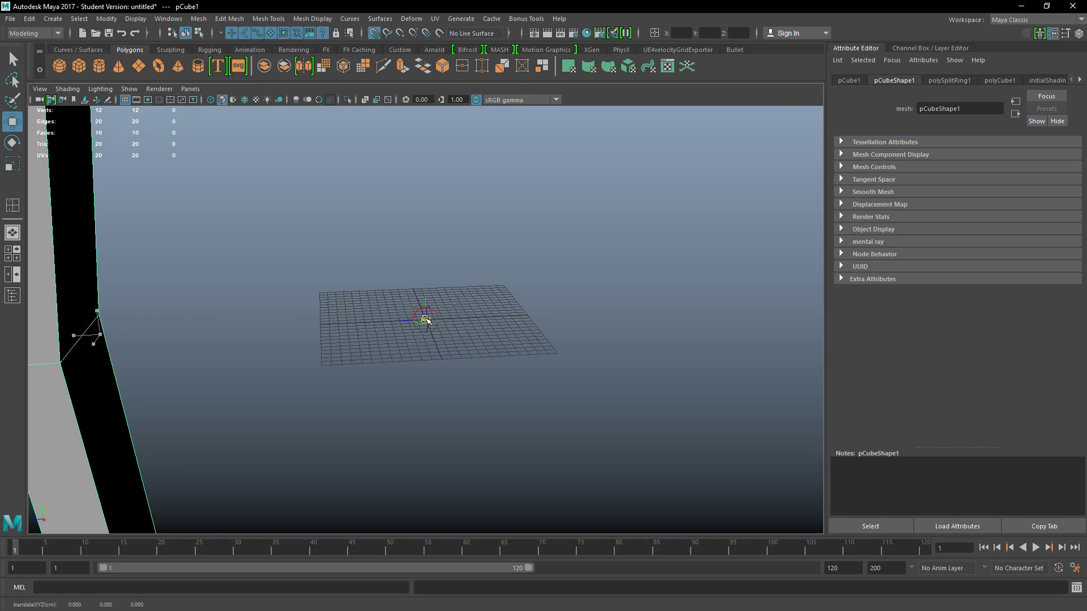
{"action": "left_click_drag", "start_coordinate": [466, 352], "coordinate": [496, 403], "text": "alt"}
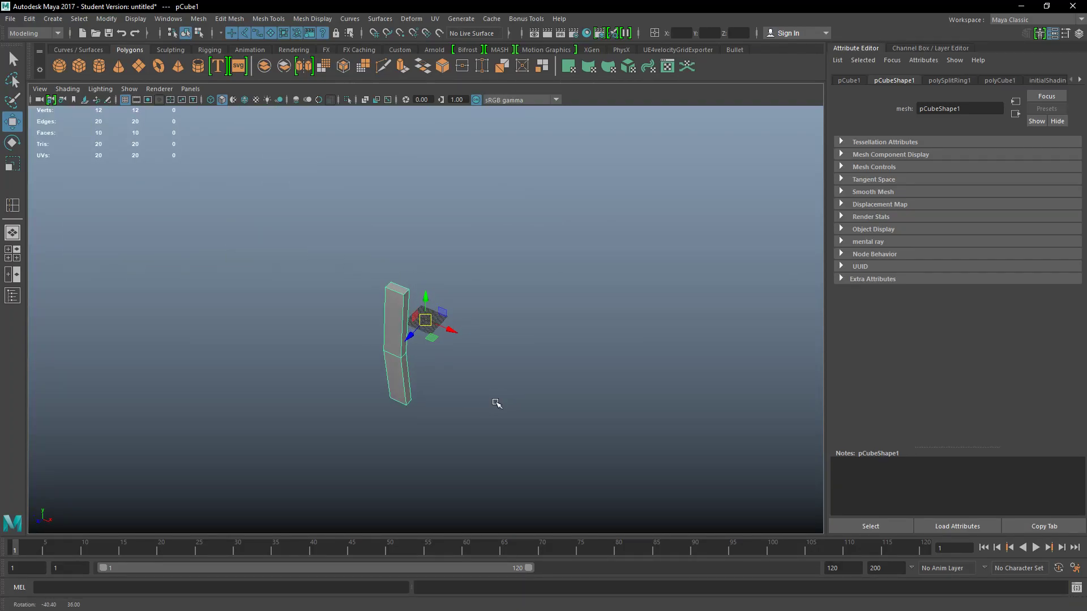
Duplicate the plank and rotate the copy about -22.66 degrees around the vertical axis so it sits beside the original.
{"action": "scroll", "coordinate": [496, 403], "scroll_direction": "up", "scroll_amount": 5}
{"action": "key", "text": "e"}
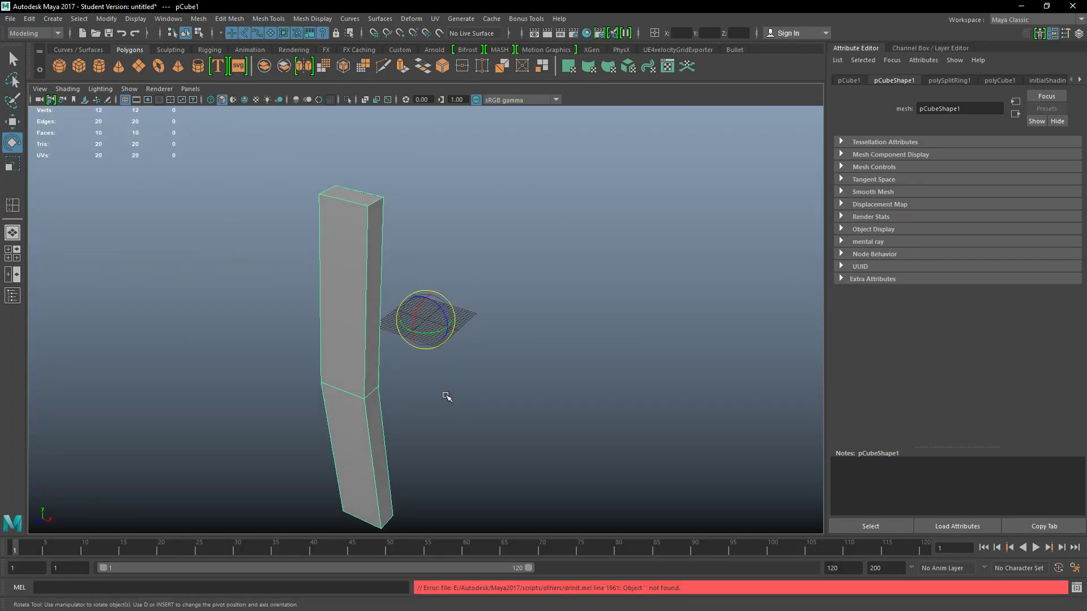
{"action": "key", "text": "ctrl+d"}
{"action": "left_click_drag", "start_coordinate": [440, 332], "coordinate": [430, 334]}
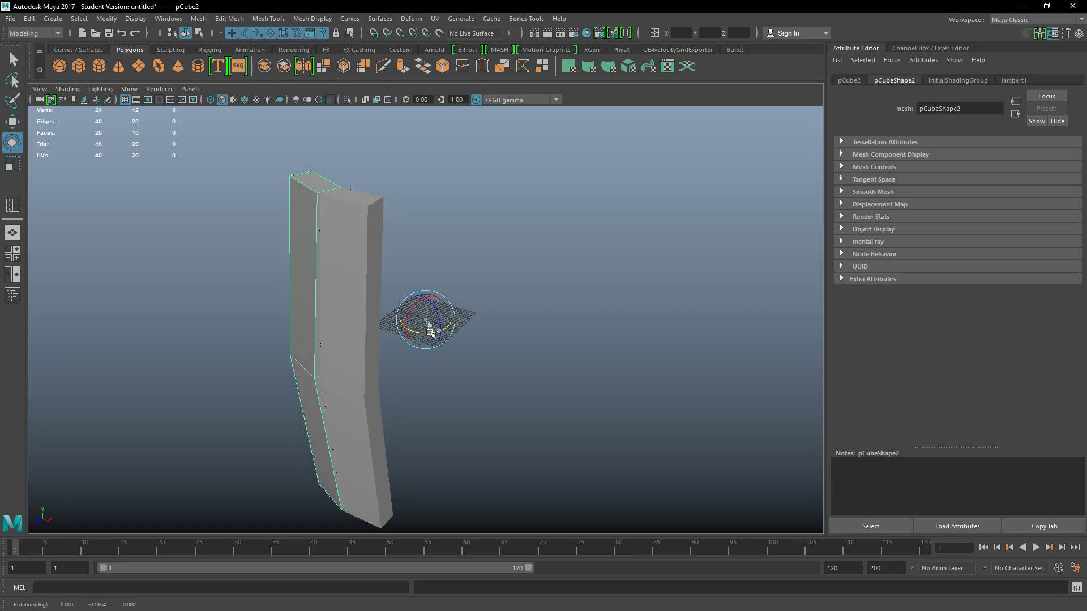
Repeat the duplicate with its rotation until 16 planks form a closed barrel ring.
{"action": "left_click_drag", "start_coordinate": [223, 413], "coordinate": [264, 425], "text": "alt"}
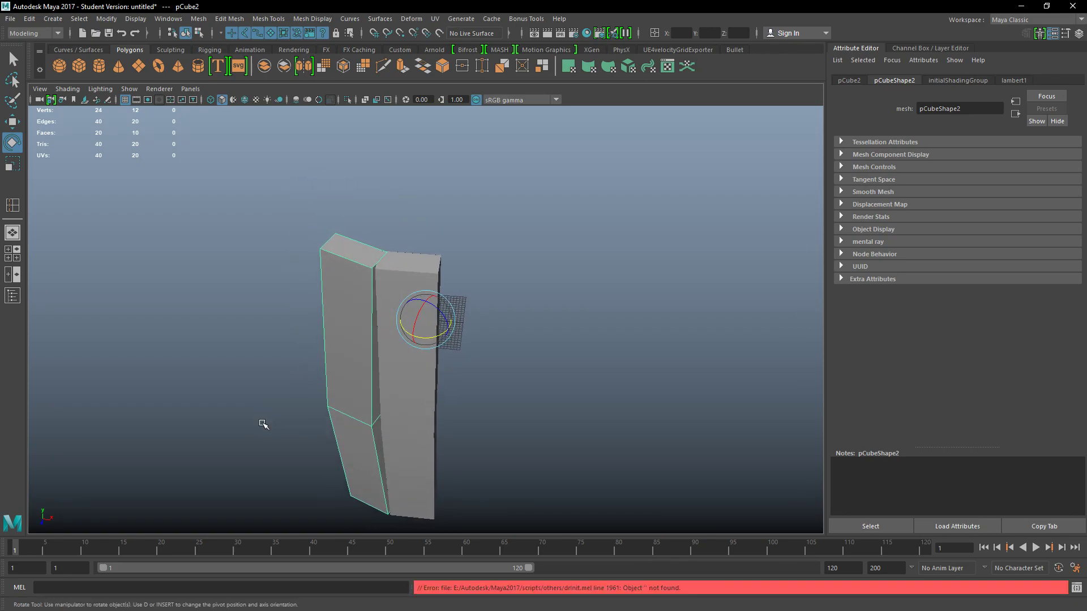
{"action": "key", "text": "shift+d"}
{"action": "key", "text": "shift+d"}
{"action": "key", "text": "shift+d"}
{"action": "key", "text": "shift+d"}
{"action": "key", "text": "shift+d"}
{"action": "key", "text": "shift+d"}
{"action": "key", "text": "shift+d"}
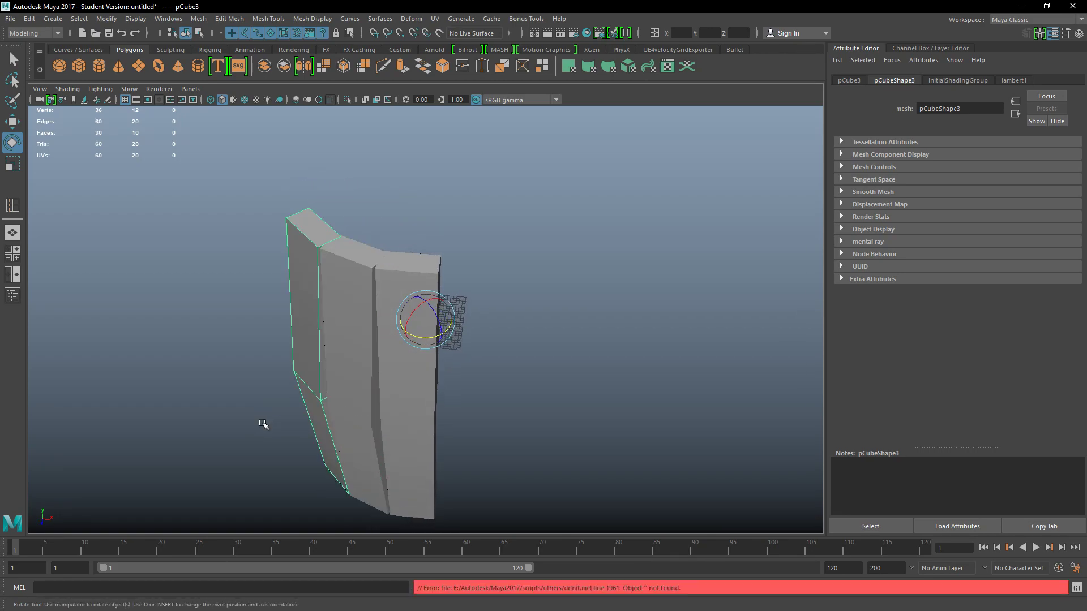
{"action": "key", "text": "shift+d"}
{"action": "key", "text": "shift+d"}
{"action": "key", "text": "shift+d"}
{"action": "key", "text": "shift+d"}
{"action": "key", "text": "shift+d"}
{"action": "key", "text": "shift+d"}
{"action": "key", "text": "shift+d"}
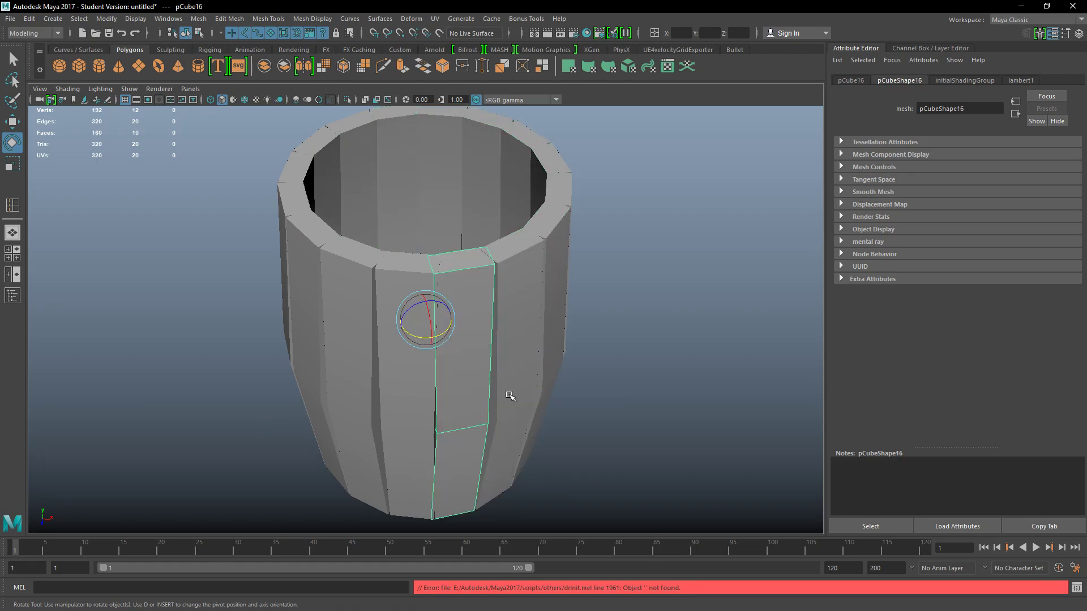
Create a polygon cube at the barrel's centre and scale it uniformly until its corners poke through the planks.
{"action": "left_click", "coordinate": [607, 399]}
{"action": "left_click_drag", "start_coordinate": [608, 399], "coordinate": [438, 340], "text": "alt"}
{"action": "scroll", "coordinate": [481, 298], "scroll_direction": "down", "scroll_amount": 3}
{"action": "scroll", "coordinate": [446, 357], "scroll_direction": "up", "scroll_amount": 3}
{"action": "scroll", "coordinate": [439, 285], "scroll_direction": "down", "scroll_amount": 3}
{"action": "left_click_drag", "start_coordinate": [437, 267], "coordinate": [413, 284], "text": "alt"}
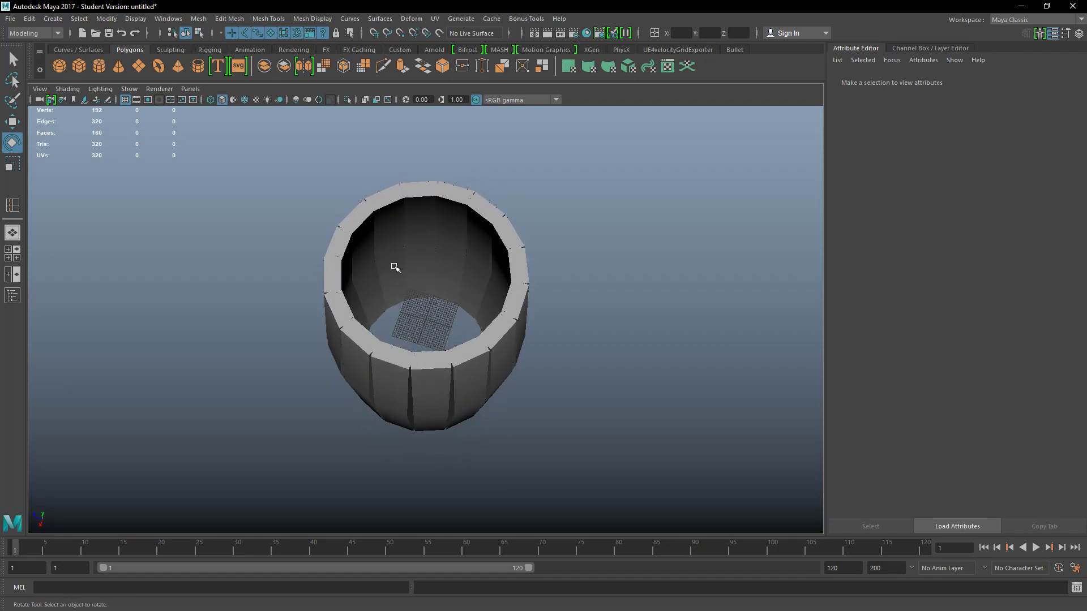
{"action": "left_click", "coordinate": [79, 65]}
{"action": "key", "text": "r"}
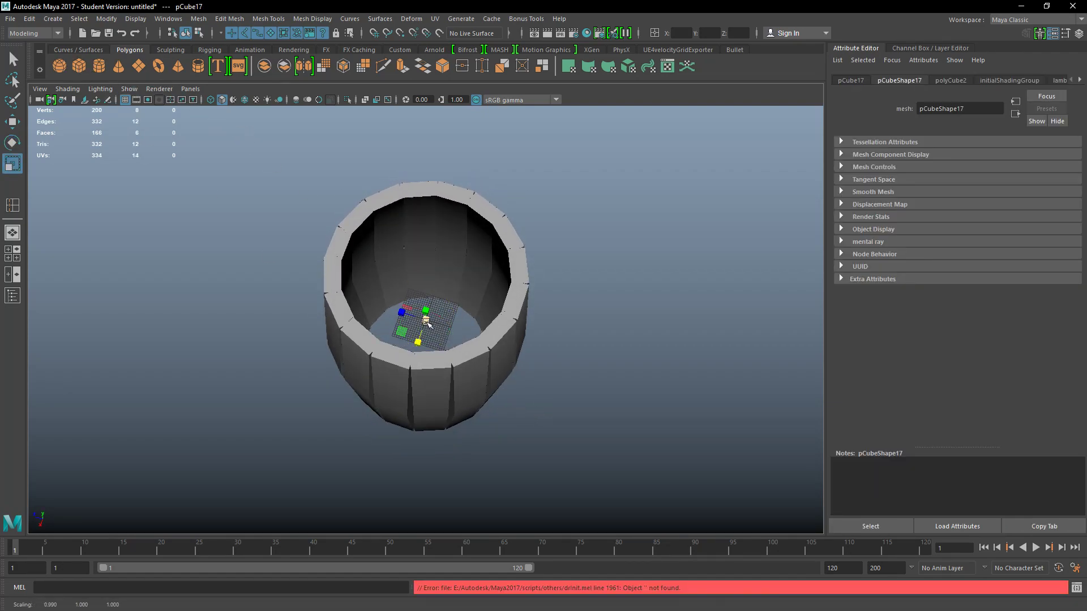
{"action": "middle_click_drag", "start_coordinate": [580, 417], "coordinate": [664, 311]}
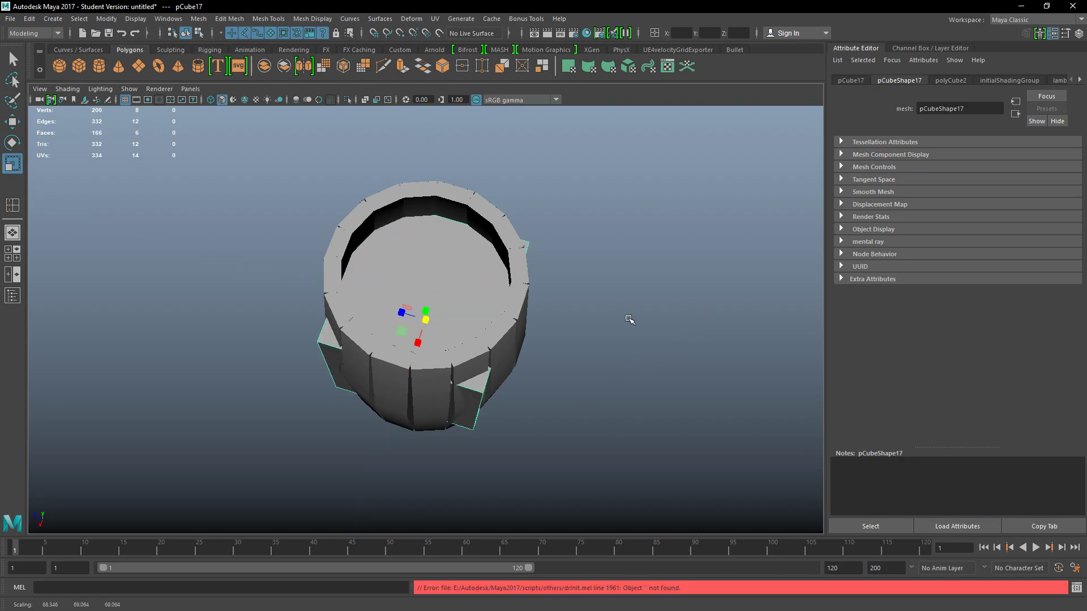
Raise the large cube straight up above the barrel and frame it.
{"action": "scroll", "coordinate": [464, 406], "scroll_direction": "up", "scroll_amount": 1}
{"action": "left_click_drag", "start_coordinate": [464, 406], "coordinate": [463, 364], "text": "alt"}
{"action": "key", "text": "w"}
{"action": "left_click_drag", "start_coordinate": [422, 271], "coordinate": [430, 63]}
{"action": "key", "text": "f"}
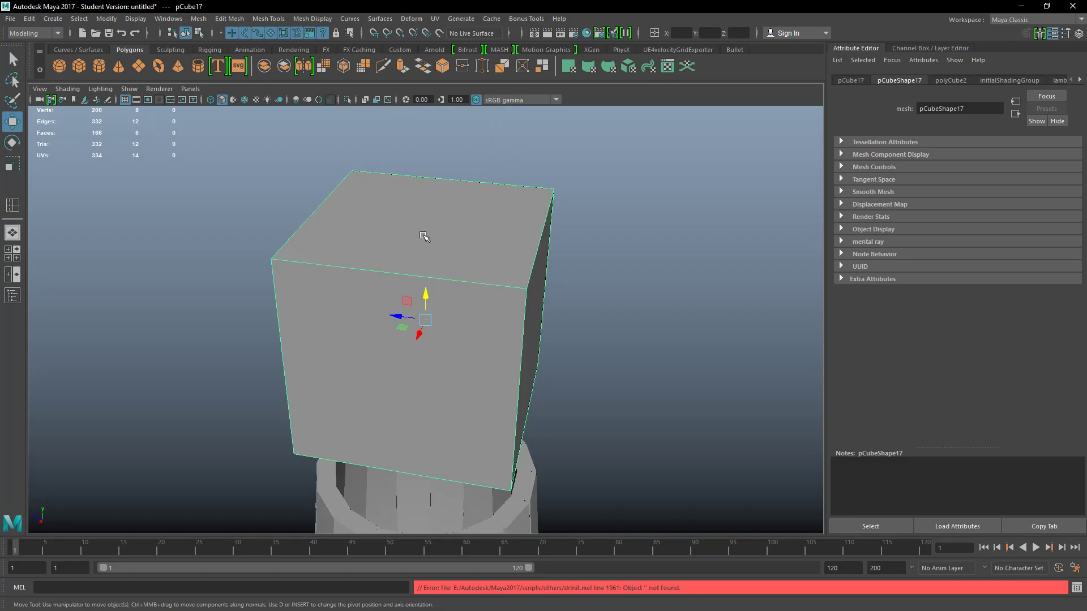
Extrude the cube's top and bottom faces.
{"action": "right_click", "coordinate": [424, 200]}
{"action": "left_click", "coordinate": [421, 231]}
{"action": "left_click", "coordinate": [421, 226]}
{"action": "mouse_move", "coordinate": [418, 286]}
{"action": "left_mouse_down", "text": "alt"}
{"action": "mouse_move", "coordinate": [395, 304]}
{"action": "mouse_move", "coordinate": [399, 338]}
{"action": "mouse_move", "coordinate": [473, 250]}
{"action": "mouse_move", "coordinate": [466, 294]}
{"action": "mouse_move", "coordinate": [435, 280]}
{"action": "left_mouse_up", "text": "alt"}
{"action": "left_click", "coordinate": [402, 359], "text": "shift"}
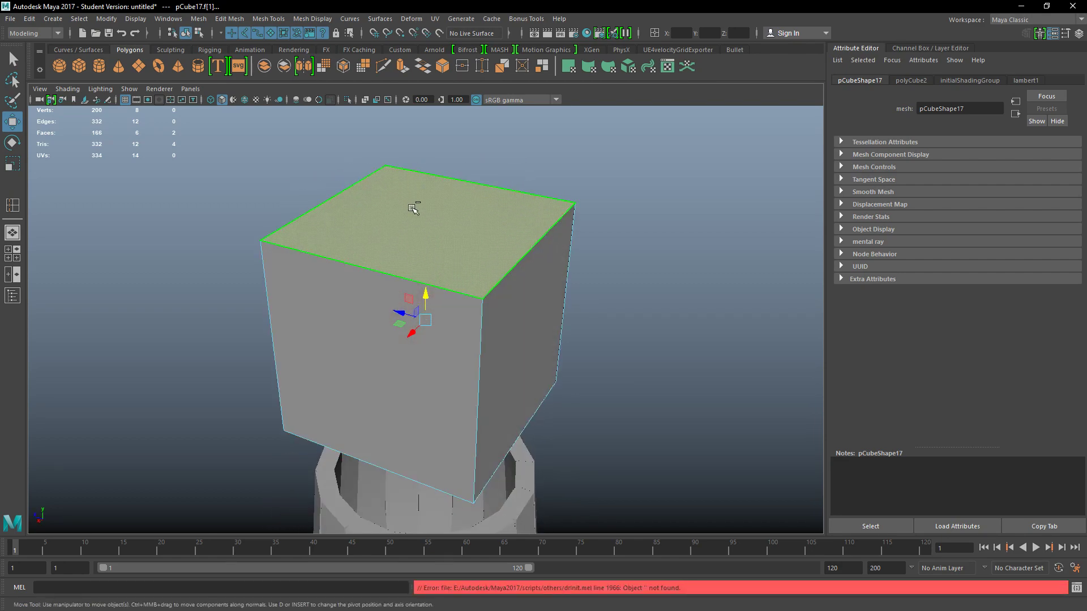
{"action": "right_click_drag", "start_coordinate": [413, 209], "coordinate": [401, 250], "text": "shift"}
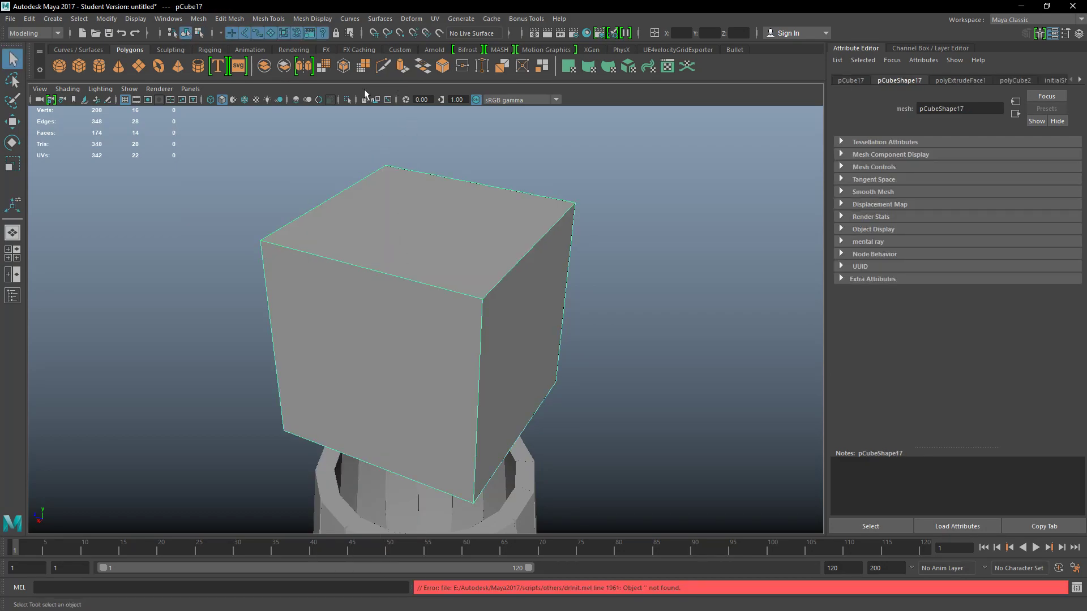
Smooth the cube twice and flatten it vertically into a thin round disc.
{"action": "left_click", "coordinate": [324, 69]}
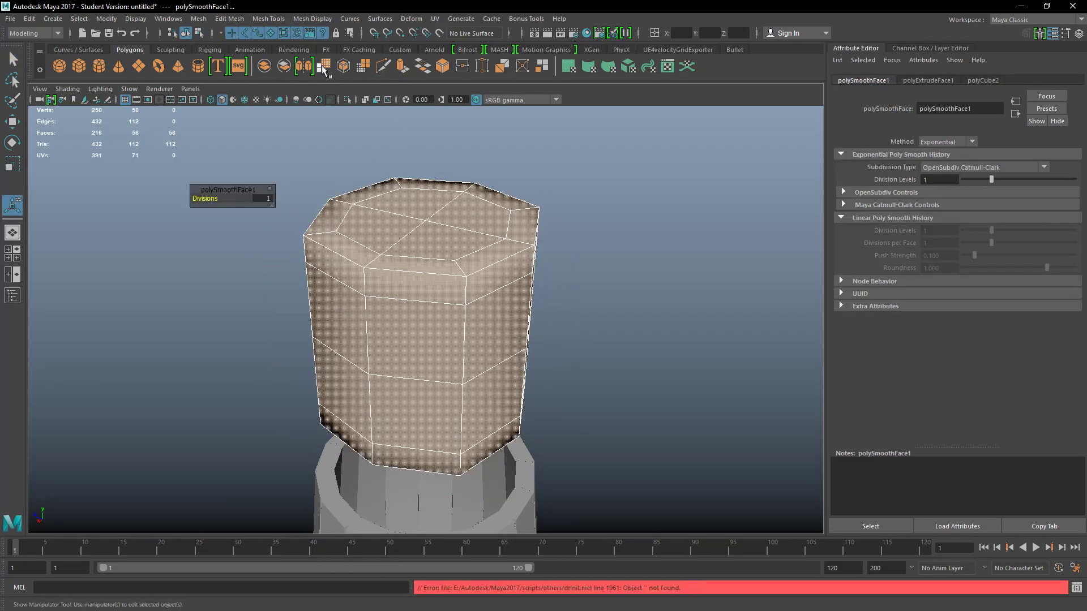
{"action": "key", "text": "r"}
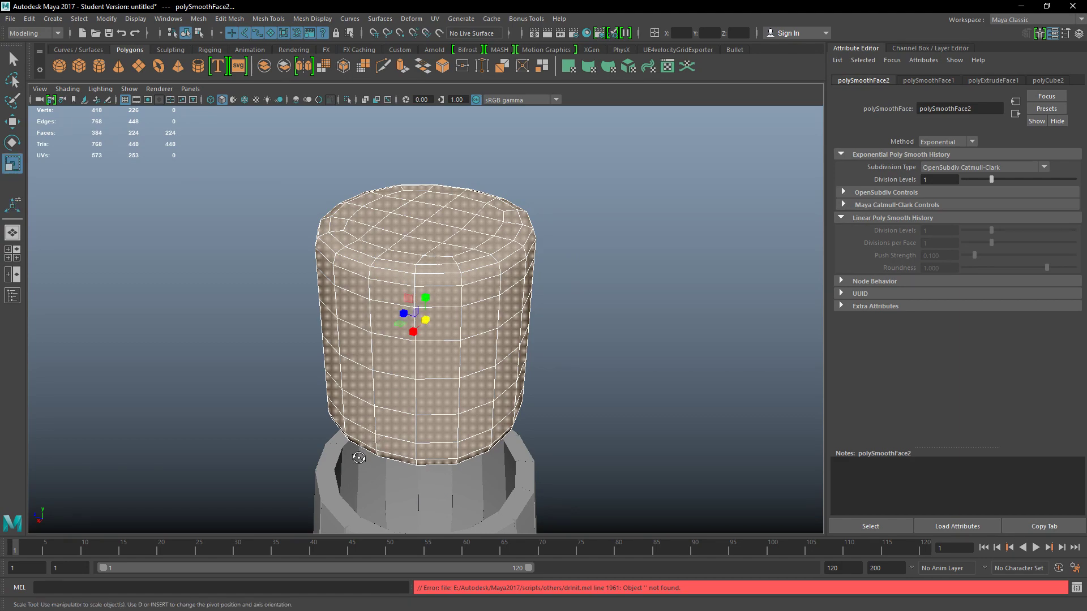
{"action": "scroll", "coordinate": [357, 459], "scroll_direction": "down", "scroll_amount": 4}
{"action": "left_click_drag", "start_coordinate": [430, 294], "coordinate": [434, 366]}
Lower the disc into the barrel's upper opening as a lid.
{"action": "key", "text": "w"}
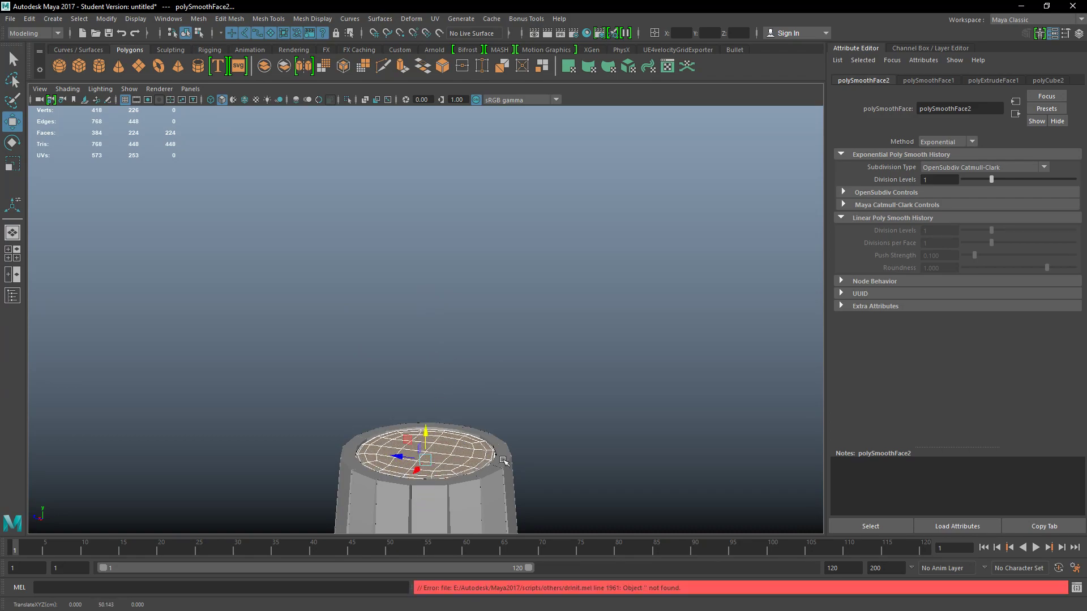
{"action": "scroll", "coordinate": [585, 445], "scroll_direction": "up", "scroll_amount": 5}
{"action": "left_click", "coordinate": [771, 317]}
Duplicate the lid and move the copy straight down to close the barrel's lower opening.
{"action": "scroll", "coordinate": [636, 378], "scroll_direction": "down", "scroll_amount": 3}
{"action": "left_click_drag", "start_coordinate": [636, 377], "coordinate": [432, 392], "text": "alt"}
{"action": "left_click", "coordinate": [444, 334]}
{"action": "scroll", "coordinate": [432, 392], "scroll_direction": "down", "scroll_amount": 3}
{"action": "left_click_drag", "start_coordinate": [429, 435], "coordinate": [427, 395], "text": "alt"}
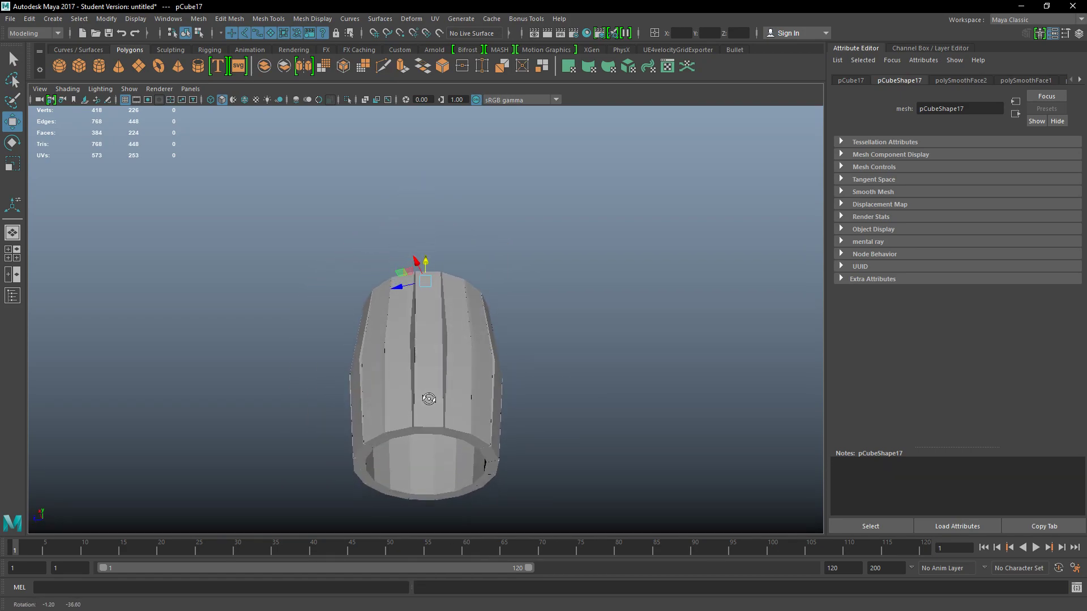
{"action": "key", "text": "ctrl+d"}
{"action": "left_click_drag", "start_coordinate": [429, 261], "coordinate": [428, 383]}
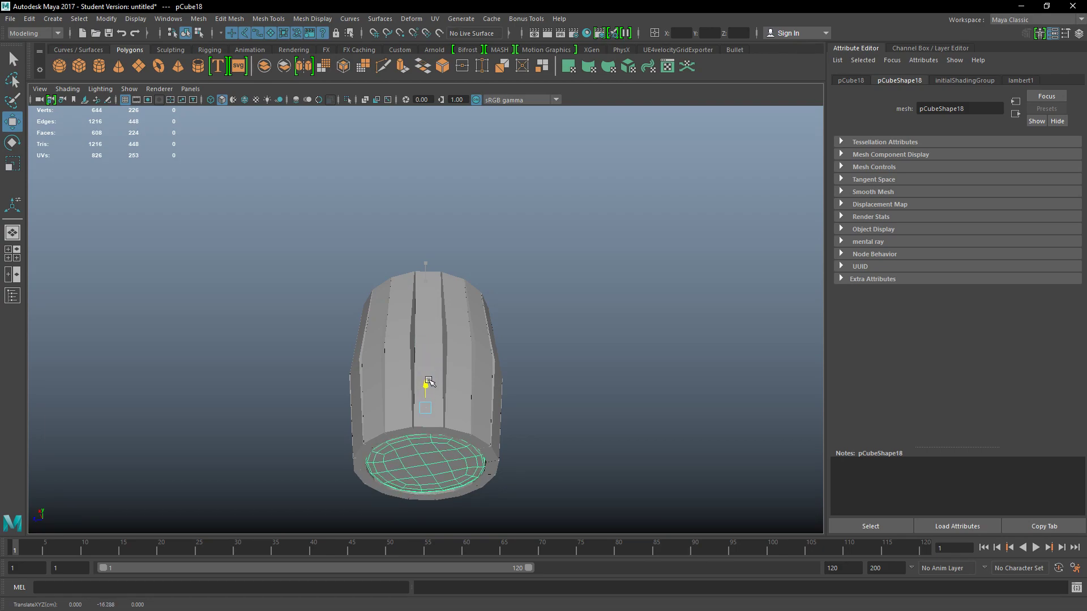
Select all the barrel's planks and lids and freeze their transformations.
{"action": "left_click", "coordinate": [621, 381]}
{"action": "mouse_move", "coordinate": [534, 376]}
{"action": "left_mouse_down", "text": "alt"}
{"action": "mouse_move", "coordinate": [573, 373]}
{"action": "mouse_move", "coordinate": [534, 391]}
{"action": "left_mouse_up", "text": "alt"}
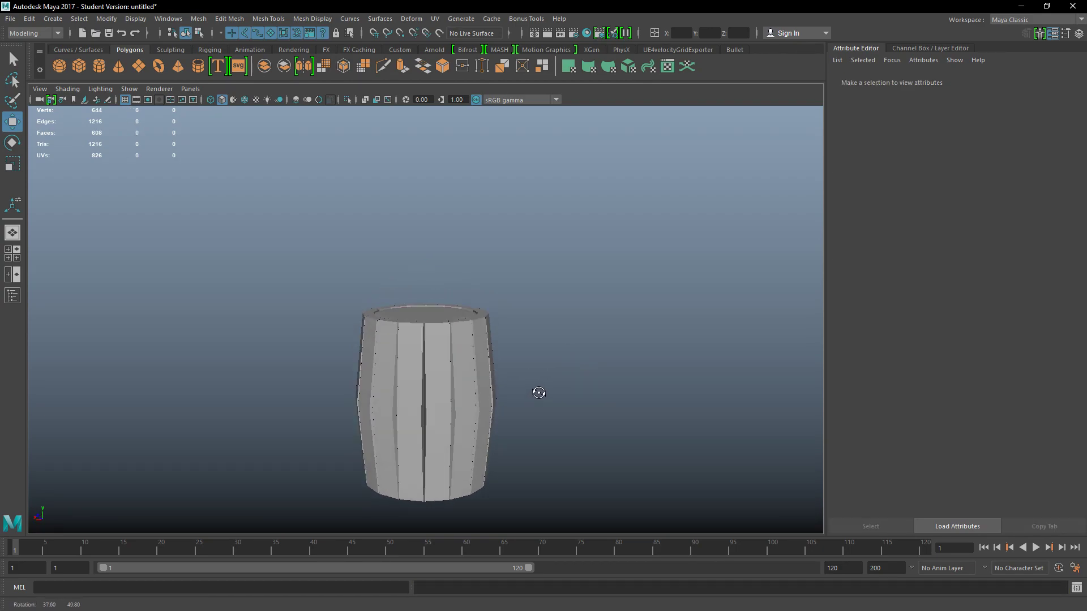
{"action": "left_click_drag", "start_coordinate": [325, 277], "coordinate": [515, 533]}
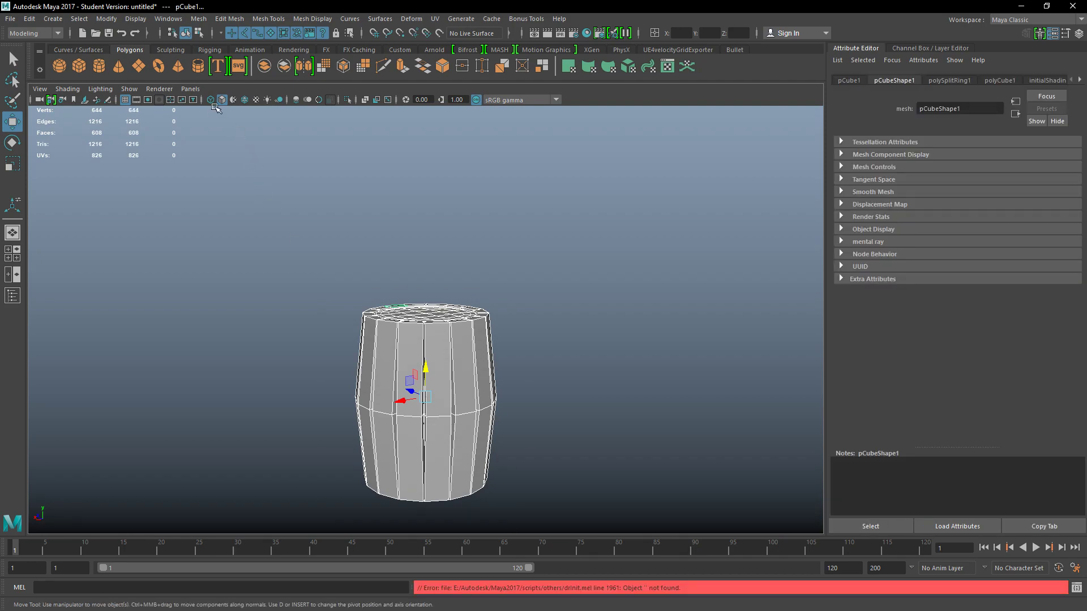
{"action": "left_click", "coordinate": [107, 19]}
{"action": "left_click", "coordinate": [135, 68]}
{"action": "left_click", "coordinate": [533, 294]}
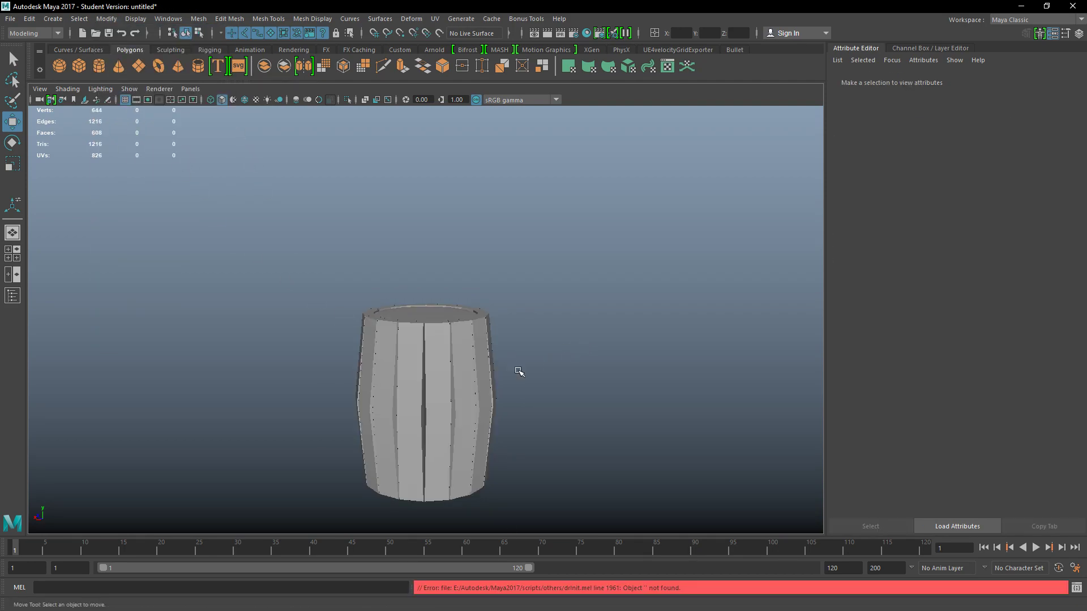
Select the barrel's top lid and freeze its transformations.
{"action": "left_click", "coordinate": [451, 393]}
{"action": "left_click_drag", "start_coordinate": [548, 405], "coordinate": [439, 378], "text": "alt"}
{"action": "left_click", "coordinate": [435, 410]}
{"action": "left_click", "coordinate": [425, 321]}
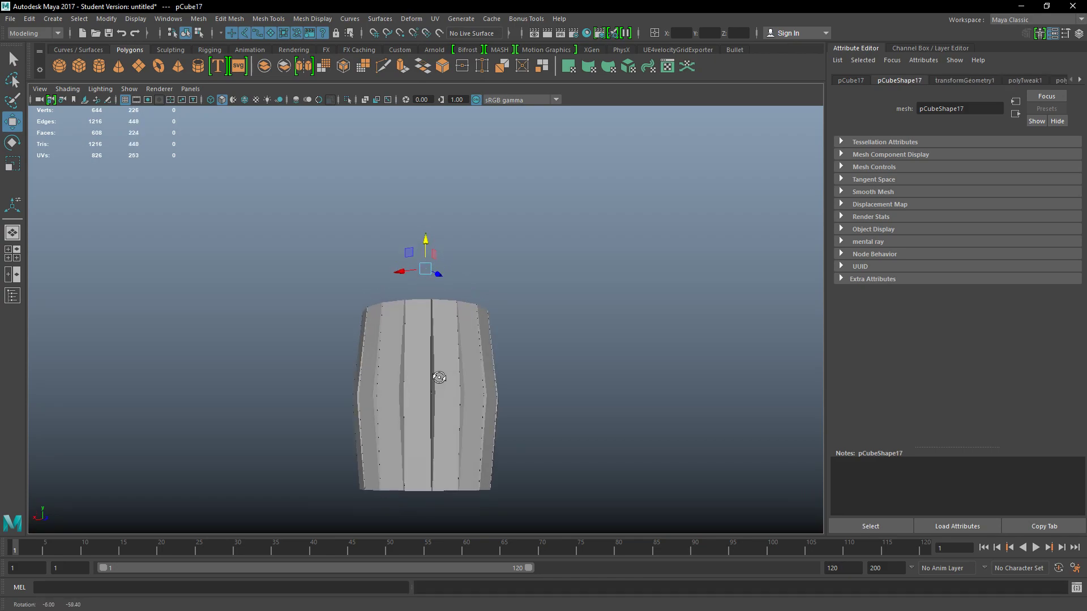
{"action": "right_click_drag", "start_coordinate": [440, 379], "coordinate": [450, 399], "text": "alt"}
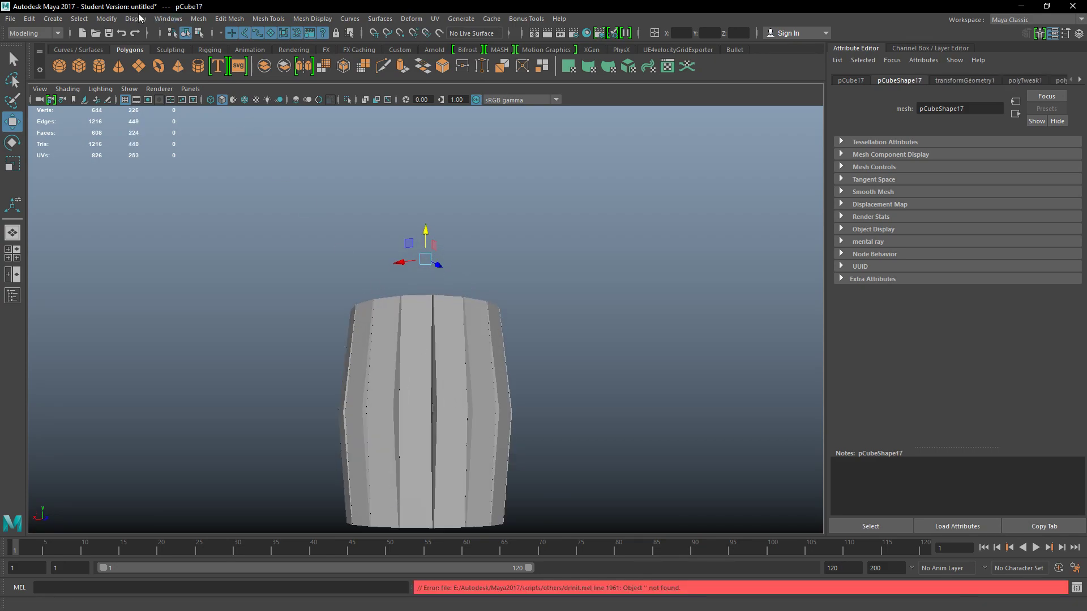
{"action": "left_click", "coordinate": [115, 18]}
{"action": "left_click", "coordinate": [136, 68]}
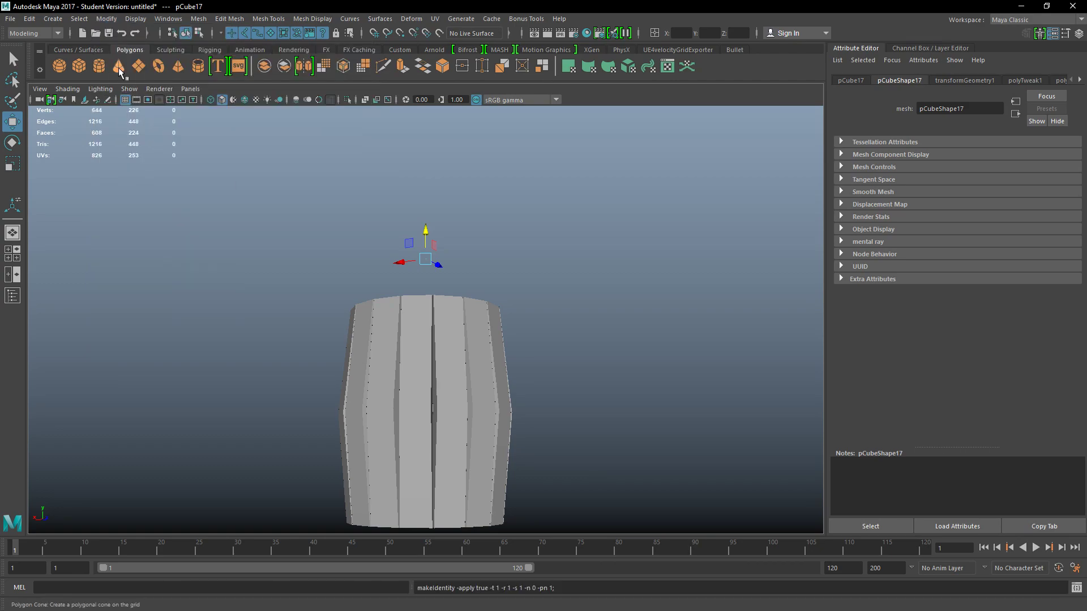
Isolate the barrel's top lid in the viewport.
{"action": "mouse_move", "coordinate": [430, 323]}
{"action": "left_mouse_down", "text": "alt"}
{"action": "mouse_move", "coordinate": [431, 345]}
{"action": "mouse_move", "coordinate": [432, 315]}
{"action": "left_mouse_up", "text": "alt"}
{"action": "right_click_drag", "start_coordinate": [432, 315], "coordinate": [455, 411], "text": "alt"}
{"action": "scroll", "coordinate": [480, 322], "scroll_direction": "up", "scroll_amount": 10}
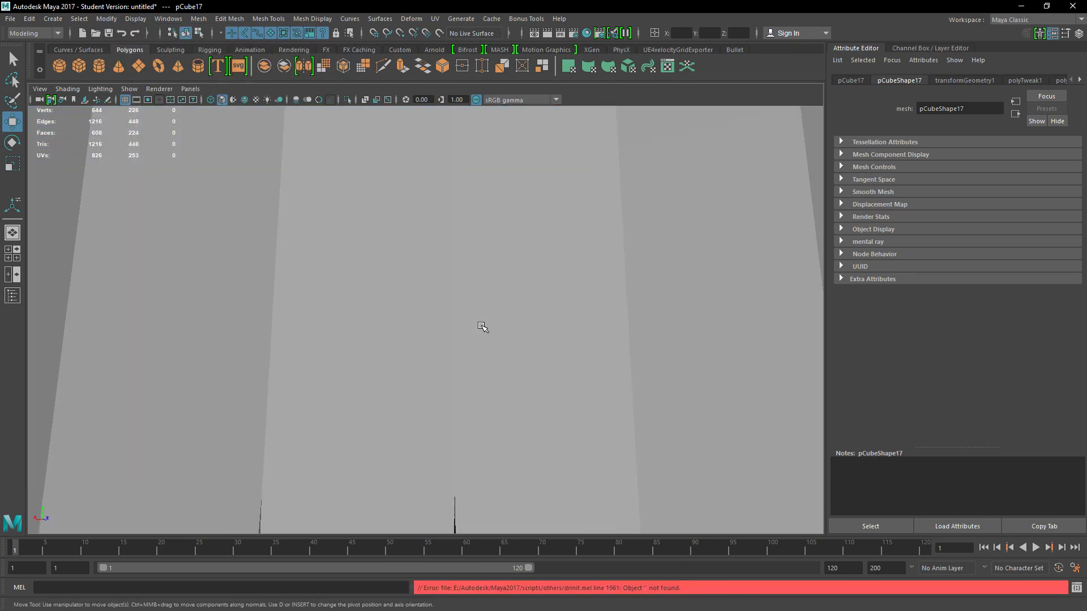
{"action": "scroll", "coordinate": [480, 335], "scroll_direction": "down", "scroll_amount": 8}
{"action": "mouse_move", "coordinate": [478, 338]}
{"action": "left_mouse_down", "text": "alt"}
{"action": "mouse_move", "coordinate": [468, 381]}
{"action": "mouse_move", "coordinate": [474, 357]}
{"action": "left_mouse_up", "text": "alt"}
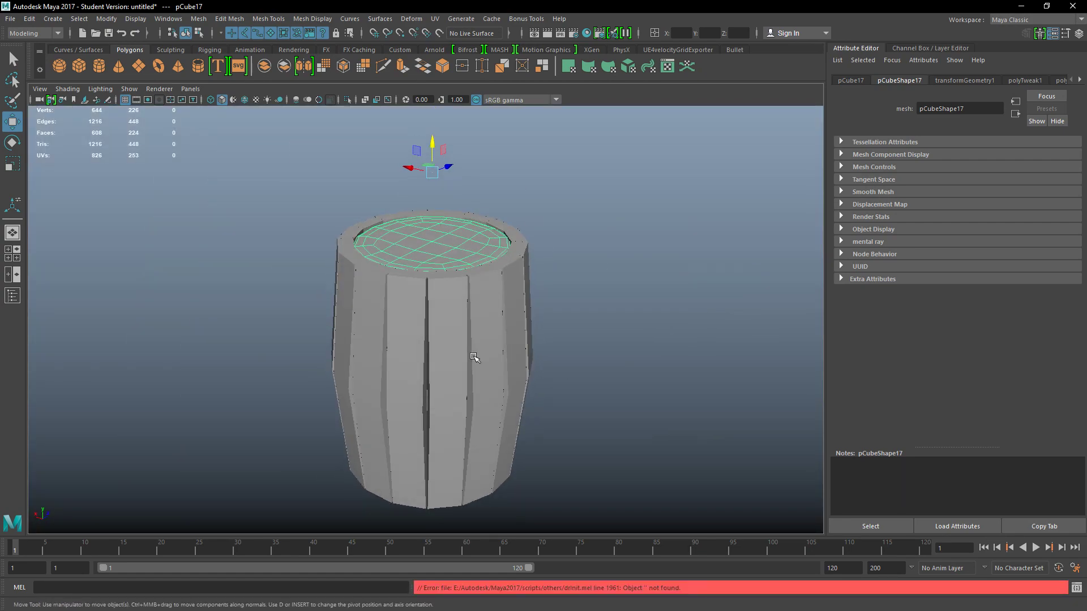
{"action": "left_click", "coordinate": [348, 100]}
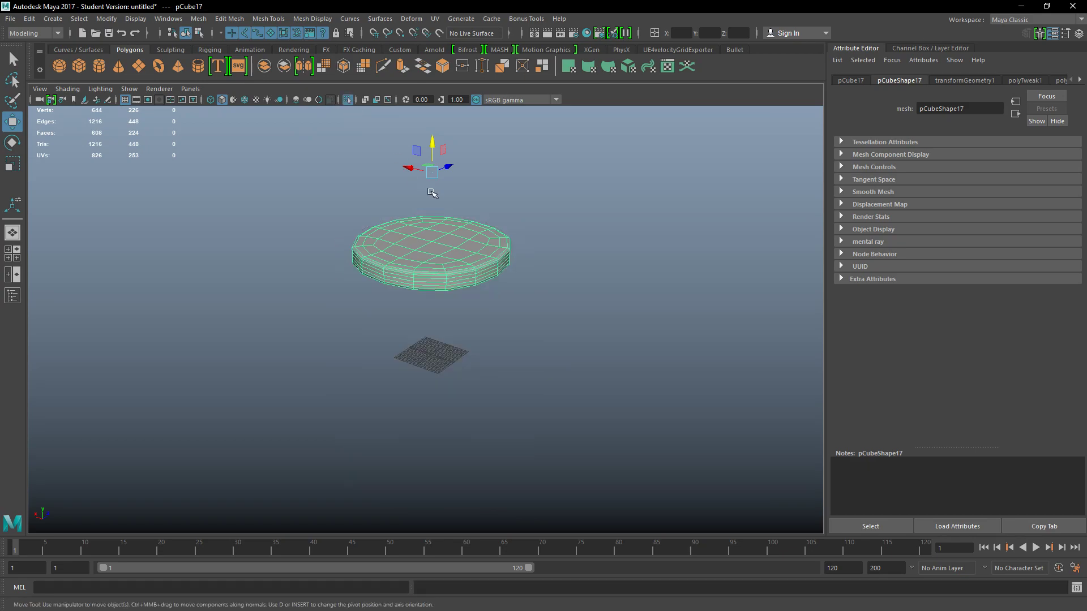
Move the isolated top lid's pivot down to the world origin, snapping it to the grid's centre.
{"action": "key", "text": "d"}
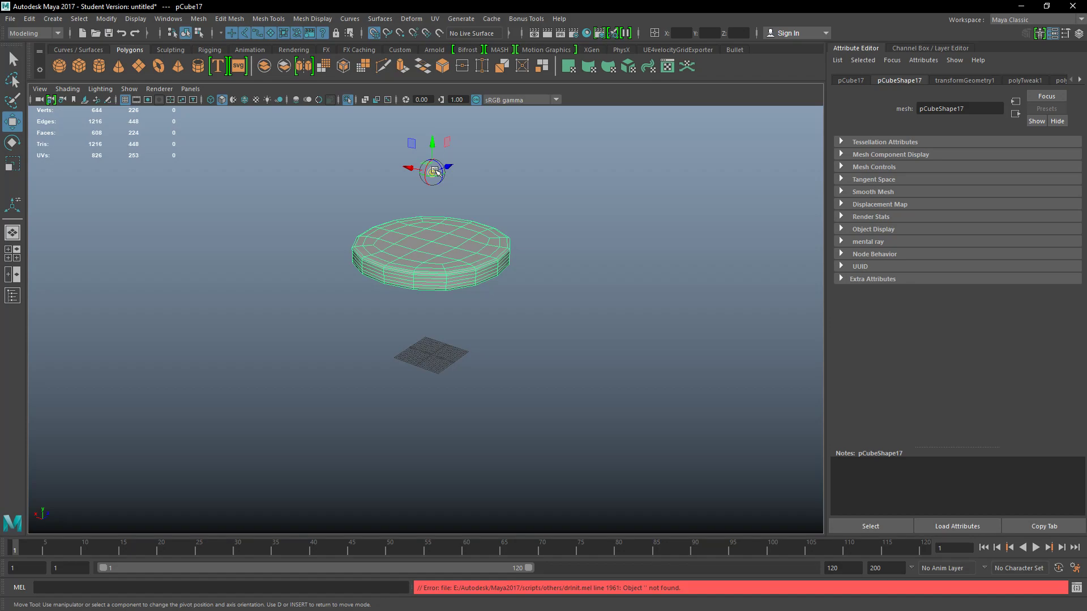
{"action": "scroll", "coordinate": [455, 392], "scroll_direction": "up", "scroll_amount": 5}
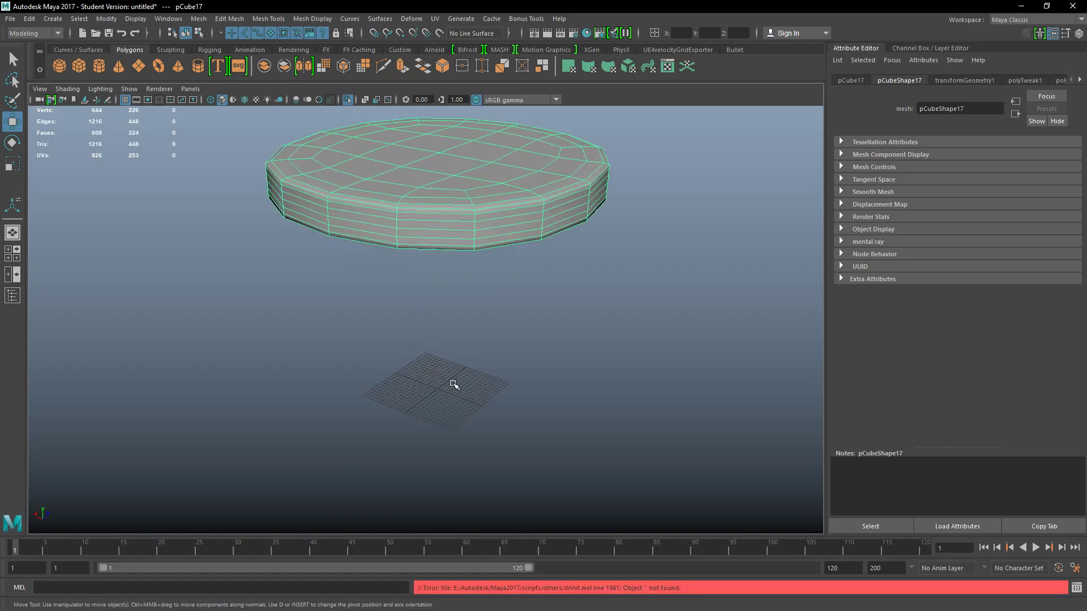
{"action": "scroll", "coordinate": [454, 385], "scroll_direction": "down", "scroll_amount": 5}
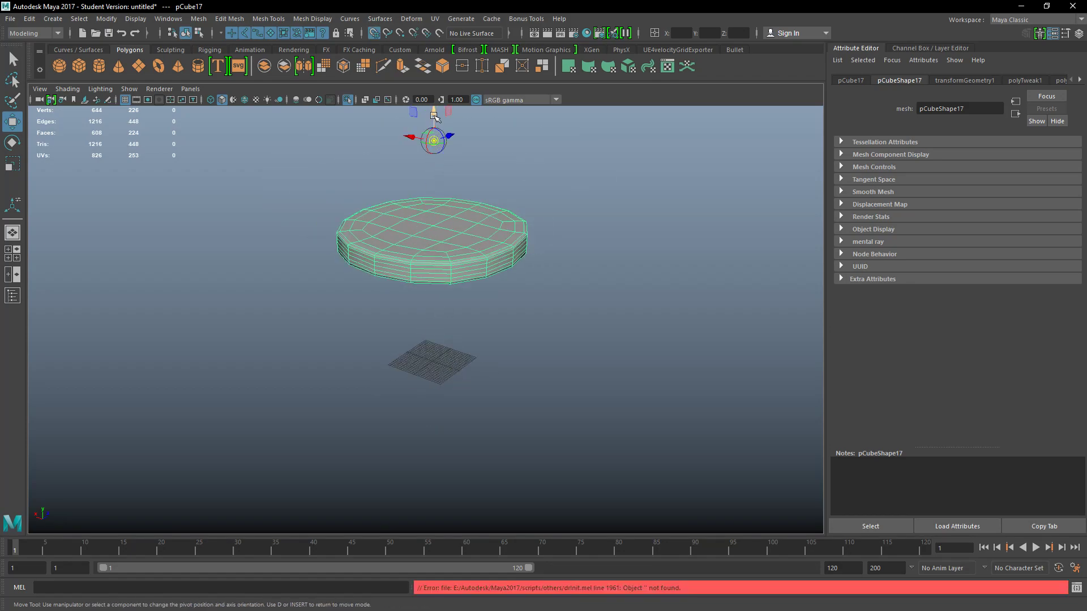
{"action": "left_click_drag", "start_coordinate": [434, 141], "coordinate": [435, 357]}
{"action": "key", "text": "d"}
{"action": "scroll", "coordinate": [473, 492], "scroll_direction": "up", "scroll_amount": 8}
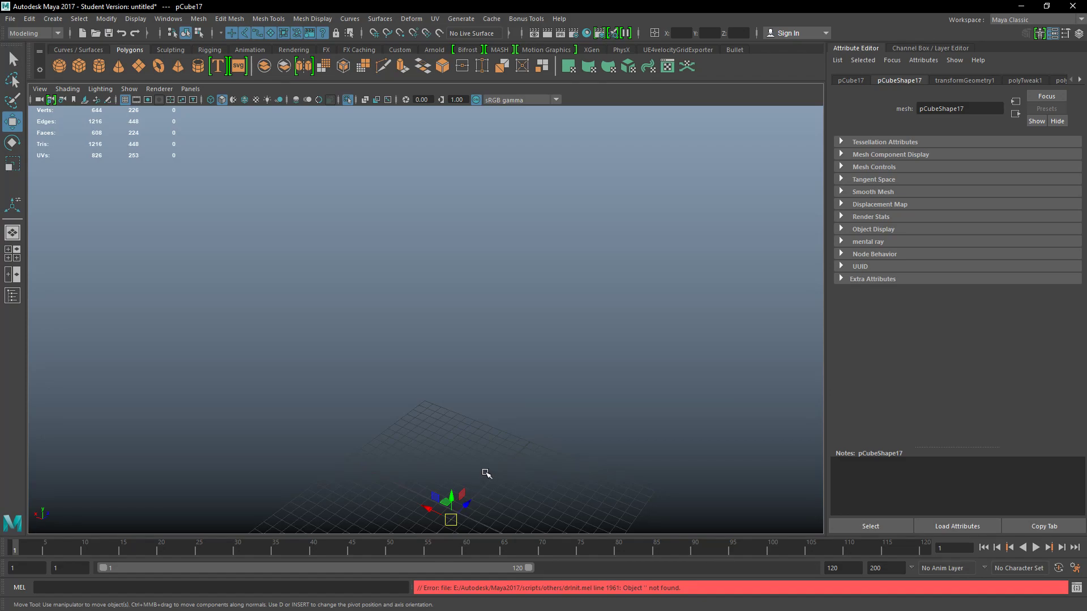
{"action": "left_click_drag", "start_coordinate": [485, 472], "coordinate": [503, 296], "text": "alt"}
{"action": "scroll", "coordinate": [503, 297], "scroll_direction": "up", "scroll_amount": 3}
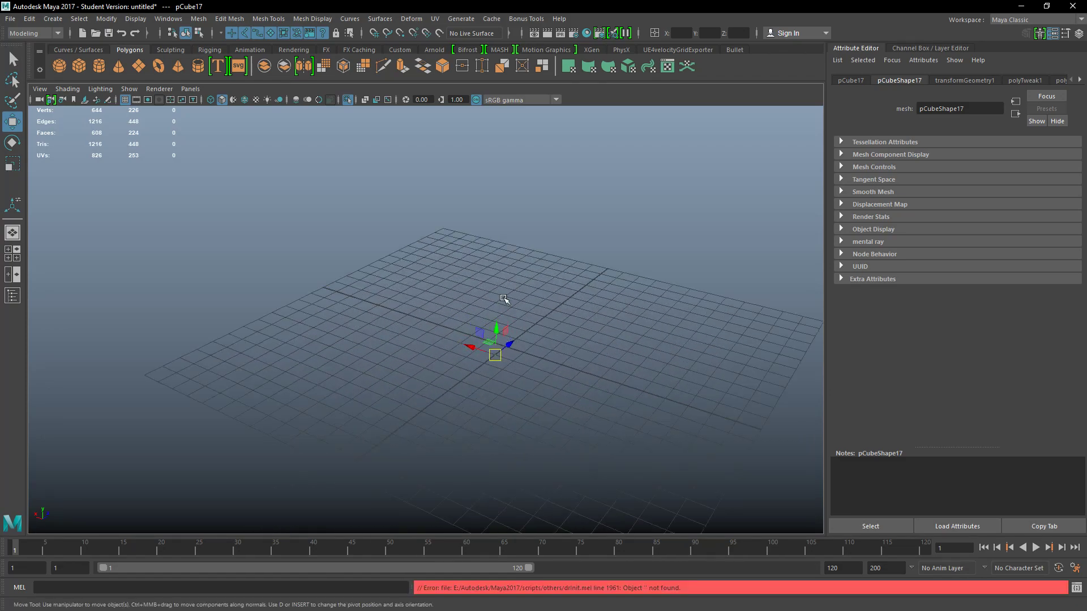
{"action": "key", "text": "d"}
{"action": "key", "text": "x"}
{"action": "left_click_drag", "start_coordinate": [495, 355], "coordinate": [497, 356]}
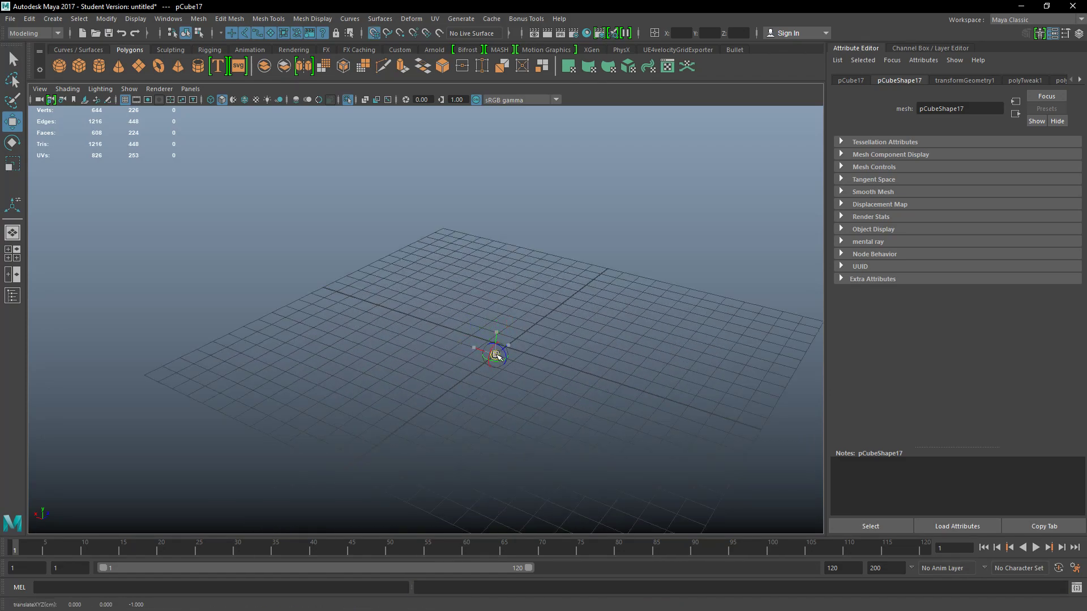
{"action": "scroll", "coordinate": [537, 405], "scroll_direction": "down", "scroll_amount": 5}
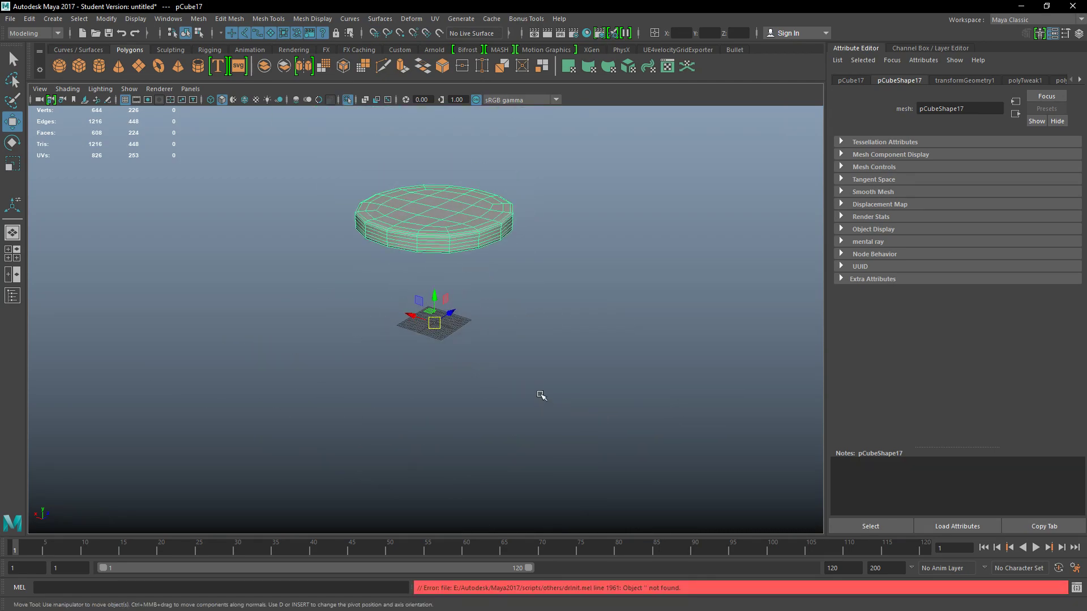
Show the whole barrel again, select its bottom lid and isolate that lid in the viewport.
{"action": "left_click", "coordinate": [405, 155]}
{"action": "left_click", "coordinate": [348, 100]}
{"action": "left_click_drag", "start_coordinate": [389, 315], "coordinate": [330, 347], "text": "alt"}
{"action": "left_click", "coordinate": [423, 399]}
{"action": "left_click_drag", "start_coordinate": [424, 399], "coordinate": [433, 444], "text": "alt"}
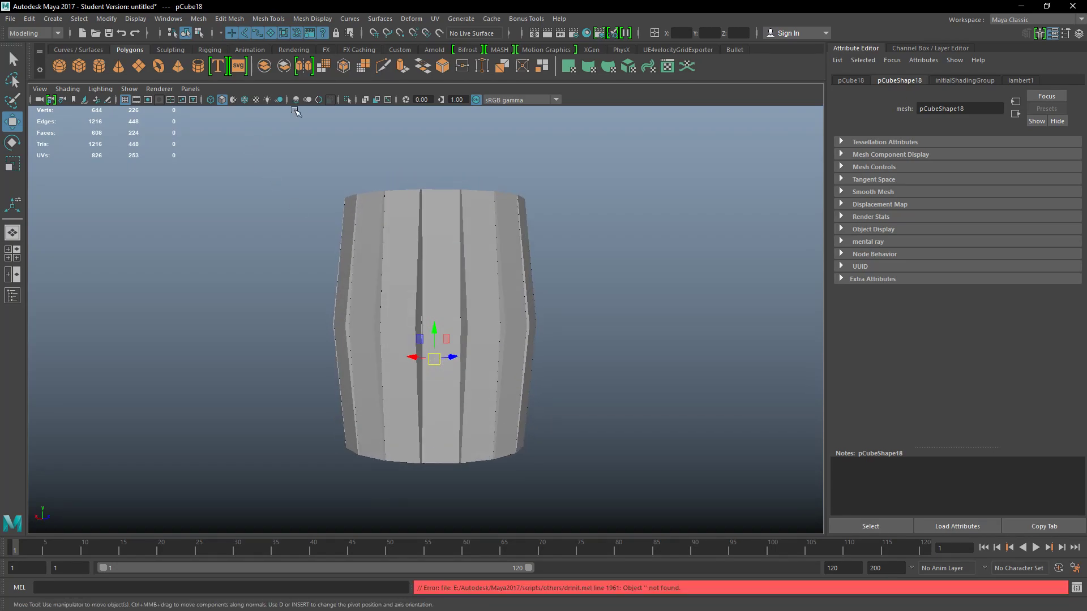
{"action": "left_click", "coordinate": [348, 99]}
Move the bottom lid's pivot up to the world origin at the grid's centre.
{"action": "left_click_drag", "start_coordinate": [375, 185], "coordinate": [426, 347], "text": "alt"}
{"action": "scroll", "coordinate": [426, 347], "scroll_direction": "up", "scroll_amount": 4}
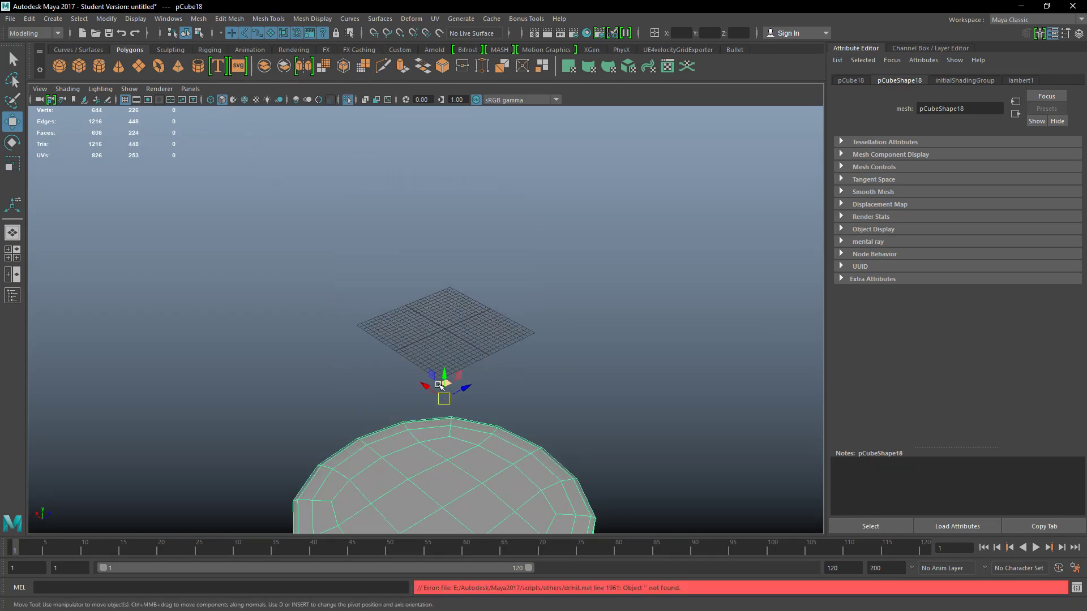
{"action": "key", "text": "d"}
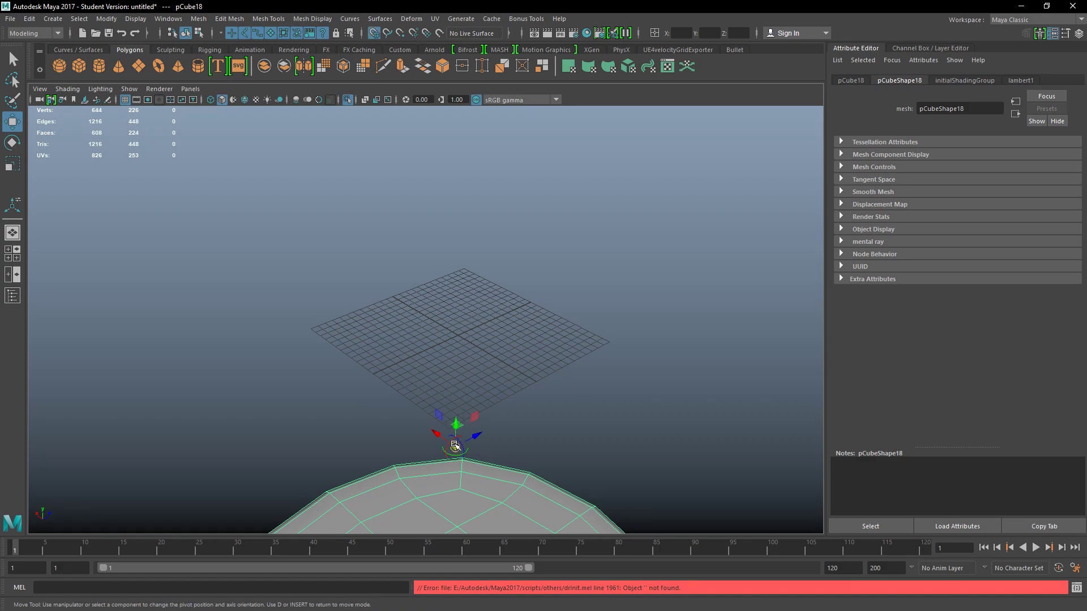
{"action": "left_click_drag", "start_coordinate": [456, 449], "coordinate": [466, 355]}
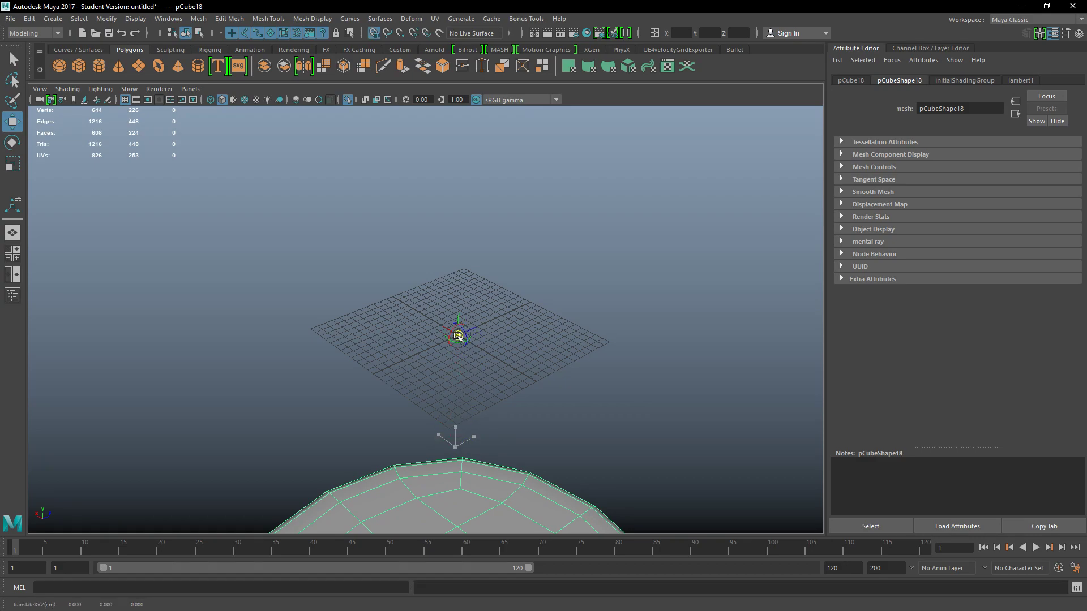
{"action": "key", "text": "d"}
{"action": "left_click_drag", "start_coordinate": [475, 411], "coordinate": [398, 441], "text": "alt"}
{"action": "scroll", "coordinate": [398, 441], "scroll_direction": "down", "scroll_amount": 6}
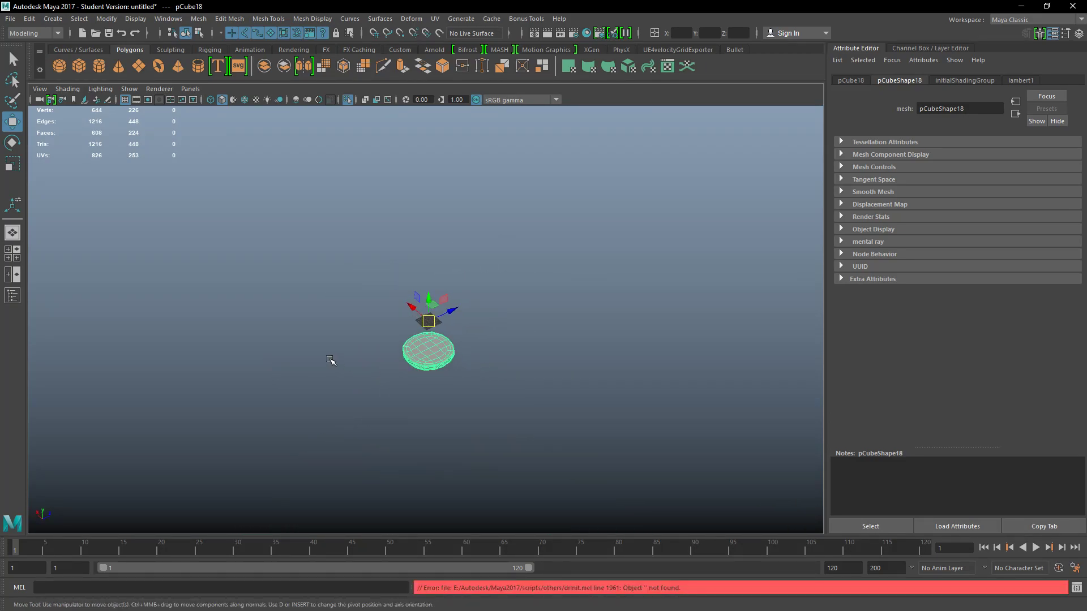
End the bottom lid's isolation, select all barrel parts and freeze their transformations.
{"action": "left_click", "coordinate": [334, 361]}
{"action": "left_click", "coordinate": [345, 101]}
{"action": "left_click_drag", "start_coordinate": [322, 412], "coordinate": [335, 375], "text": "alt"}
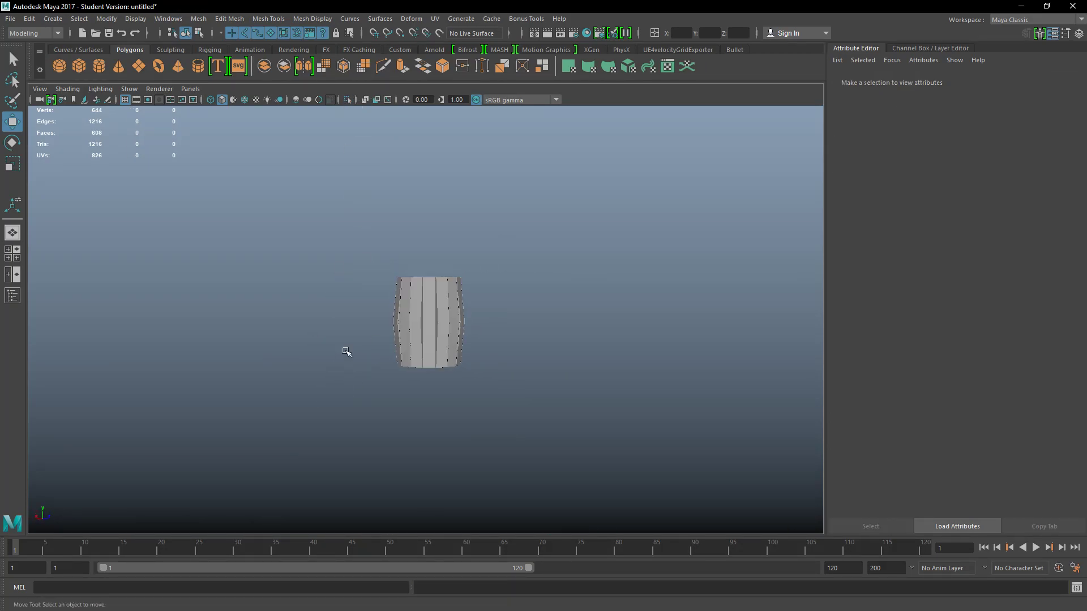
{"action": "right_click_drag", "start_coordinate": [342, 360], "coordinate": [385, 323], "text": "alt"}
{"action": "left_click_drag", "start_coordinate": [270, 335], "coordinate": [254, 357], "text": "alt"}
{"action": "left_click_drag", "start_coordinate": [285, 154], "coordinate": [391, 276]}
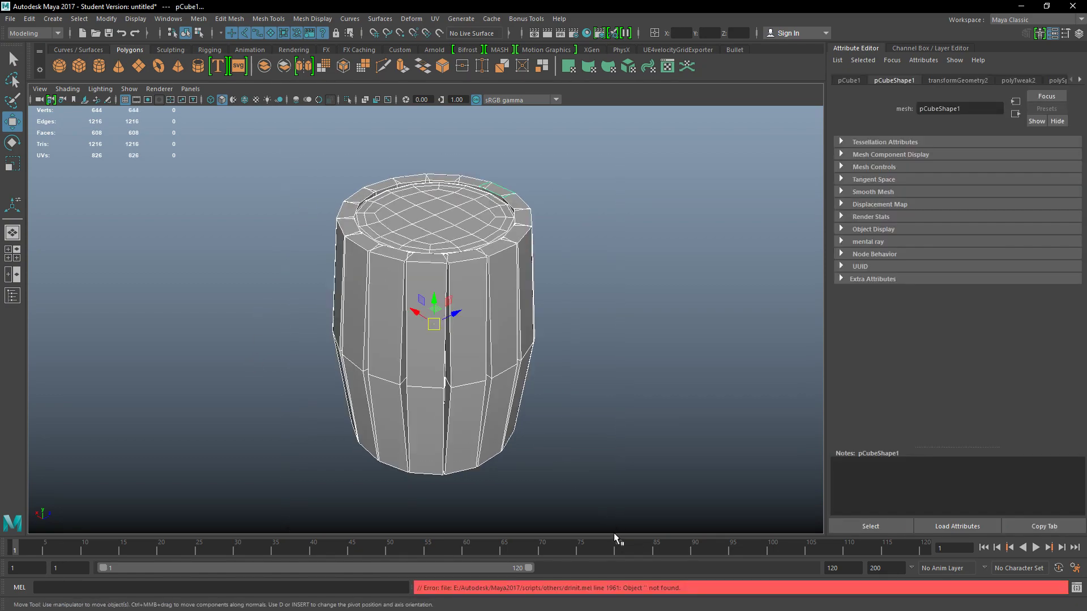
{"action": "left_click", "coordinate": [106, 19]}
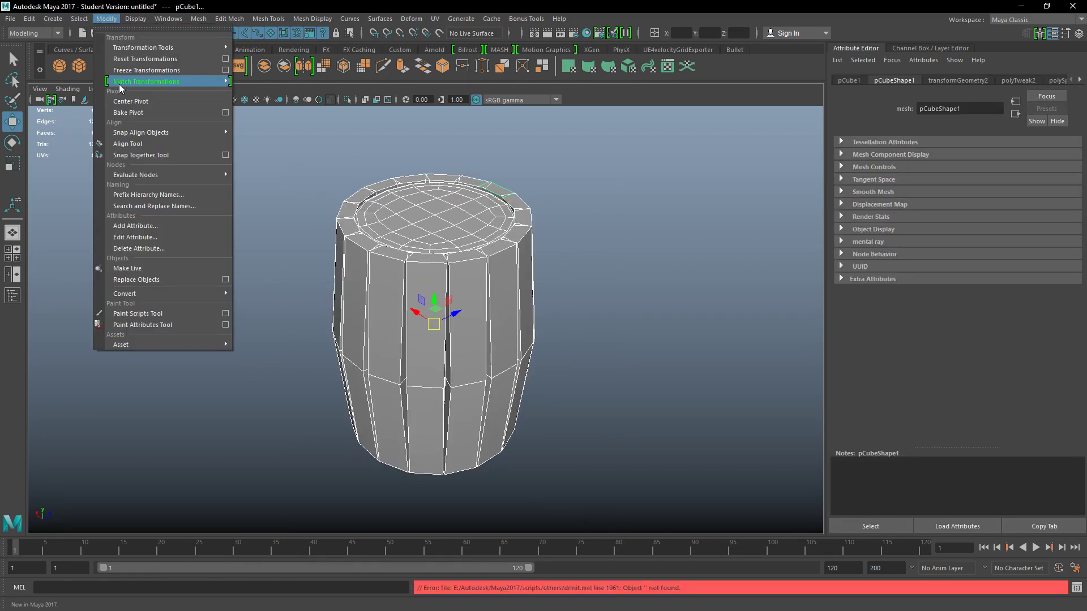
{"action": "left_click", "coordinate": [122, 70]}
Delete all construction history in the scene.
{"action": "left_click", "coordinate": [29, 18]}
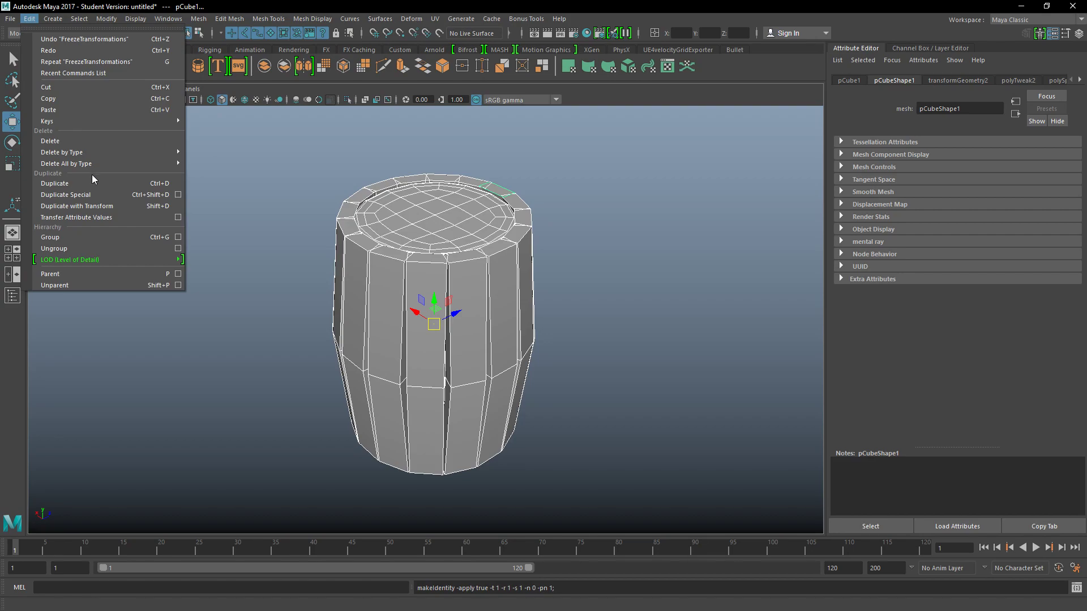
{"action": "mouse_move", "coordinate": [95, 163]}
{"action": "left_click", "coordinate": [208, 175]}
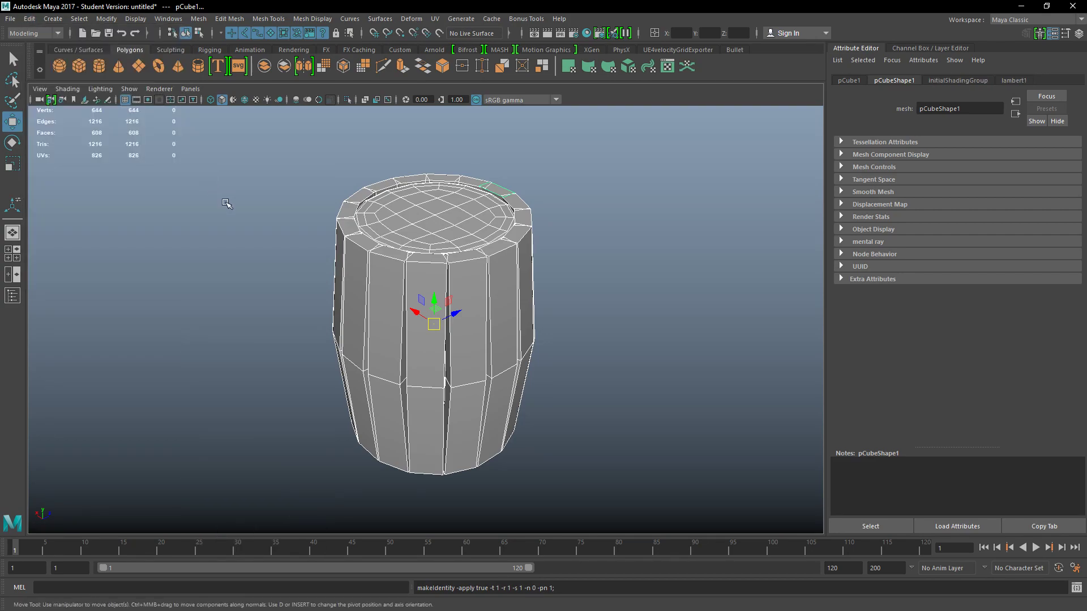
Select the complete barrel and export the selection to the Desktop as an FBX file named Barrel_PArts.
{"action": "left_click", "coordinate": [298, 319]}
{"action": "double_click", "coordinate": [382, 338]}
{"action": "left_click_drag", "start_coordinate": [255, 161], "coordinate": [568, 516]}
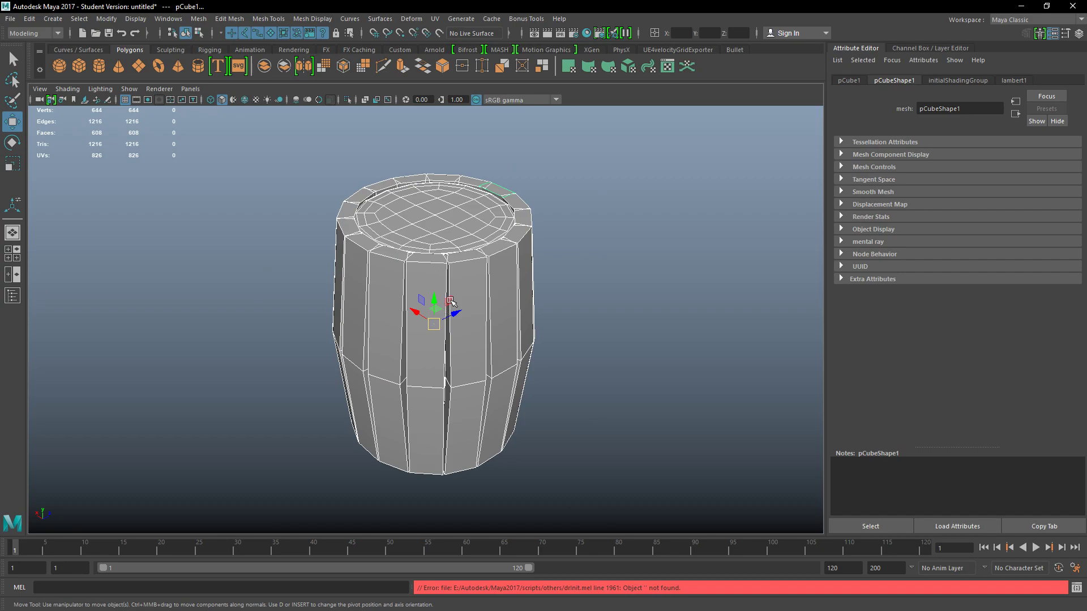
{"action": "left_click", "coordinate": [9, 19]}
{"action": "left_click", "coordinate": [45, 189]}
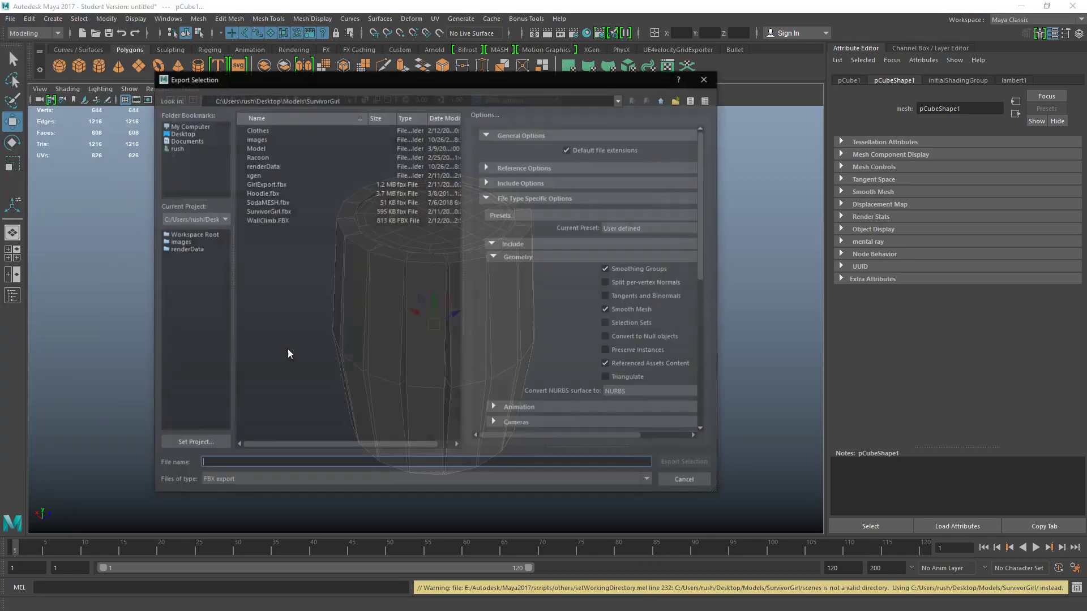
{"action": "left_click", "coordinate": [181, 133]}
{"action": "left_click", "coordinate": [311, 464]}
{"action": "type", "text": "Barrel_PArts"}
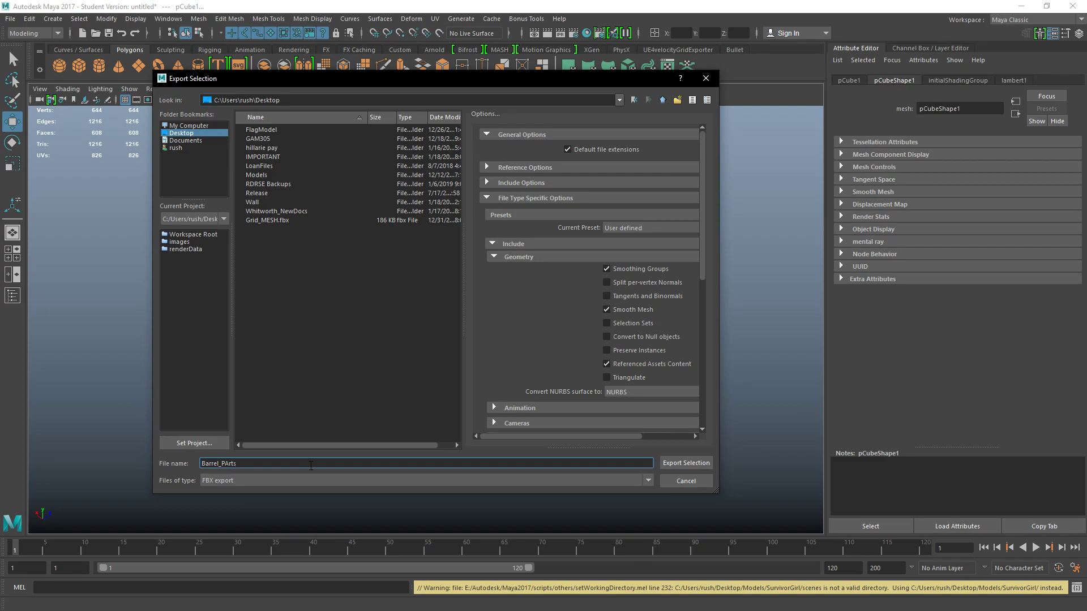
{"action": "left_click", "coordinate": [679, 463]}
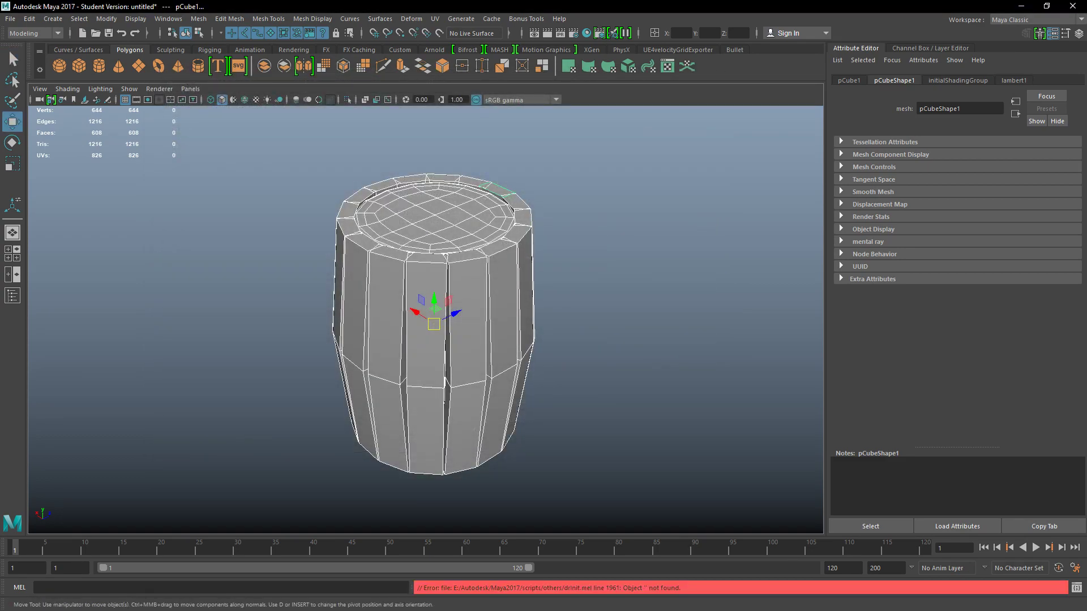
Switch to the Epic Games Launcher, open the Whitworth_CourseG Unreal project and minimize the launcher.
{"action": "key", "text": "alt+Tab"}
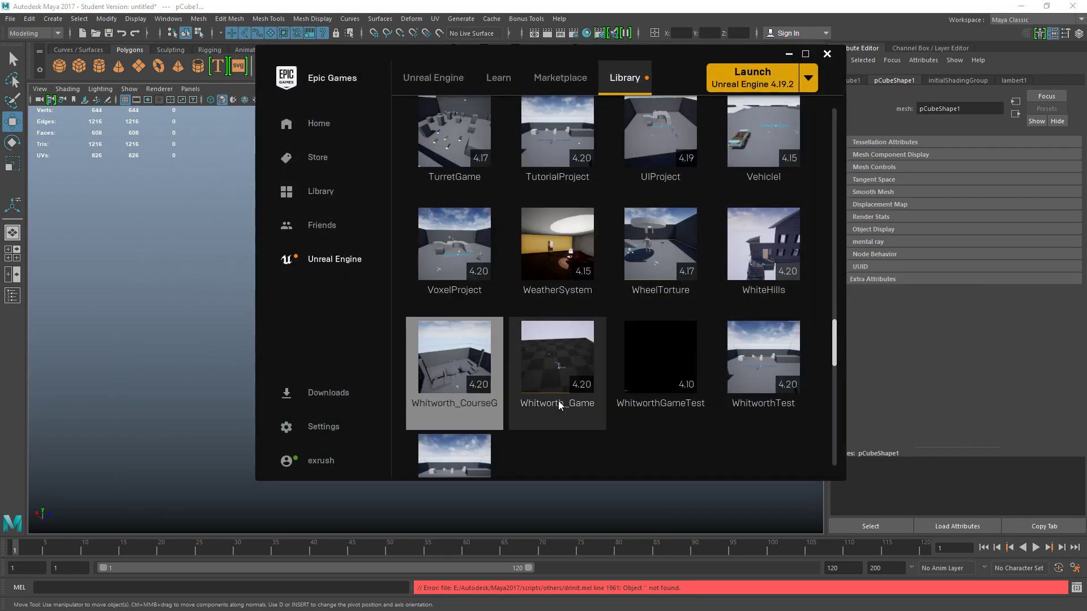
{"action": "double_click", "coordinate": [466, 368]}
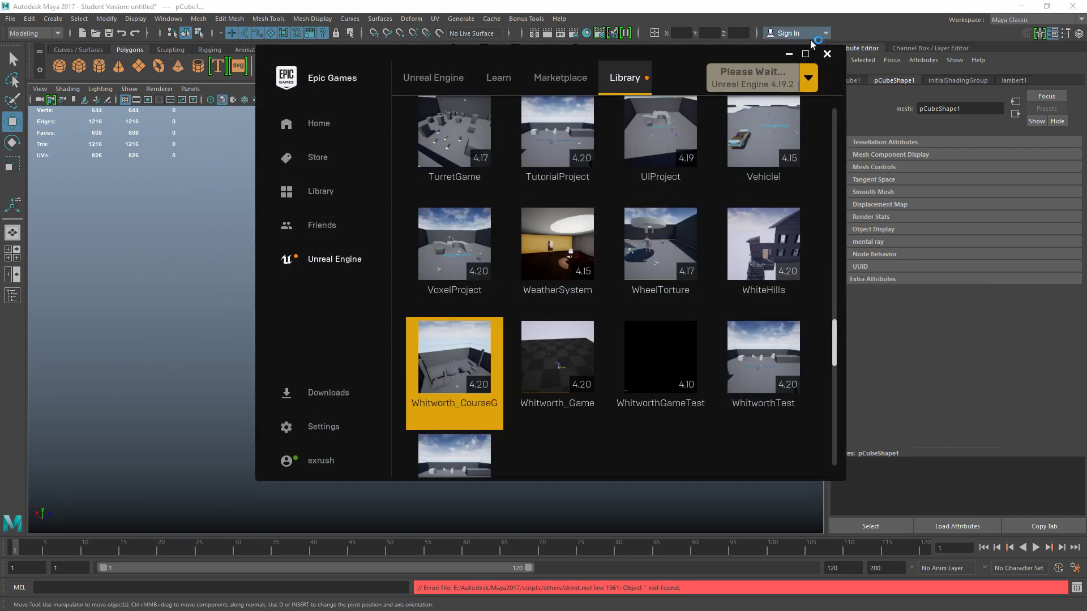
{"action": "left_click", "coordinate": [787, 54]}
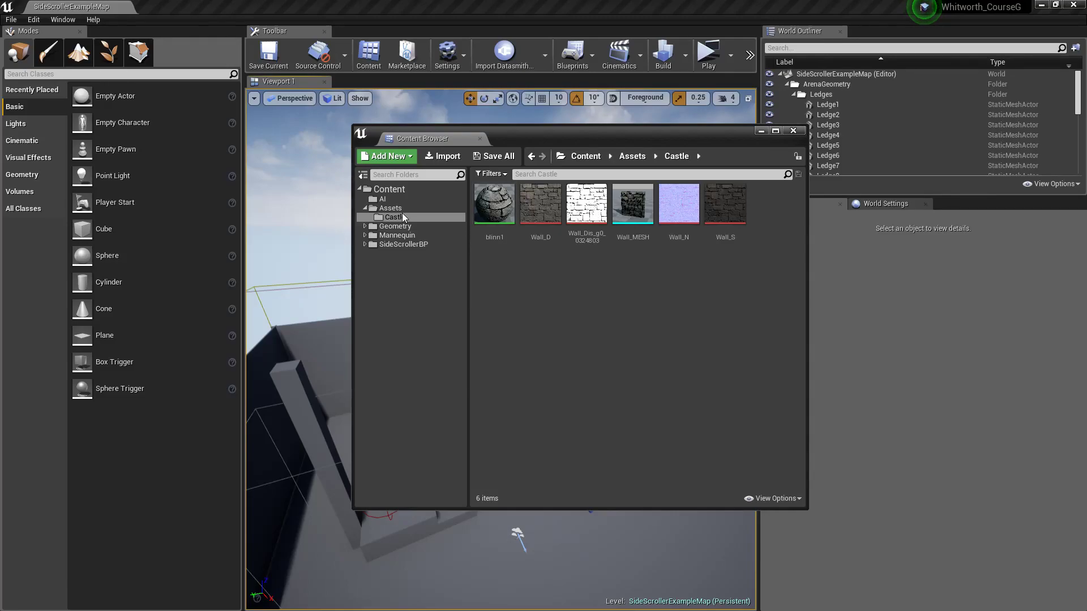
Create a new folder named Barrel inside the Assets folder.
{"action": "left_click", "coordinate": [396, 208]}
{"action": "right_click", "coordinate": [541, 256]}
{"action": "left_click", "coordinate": [580, 271]}
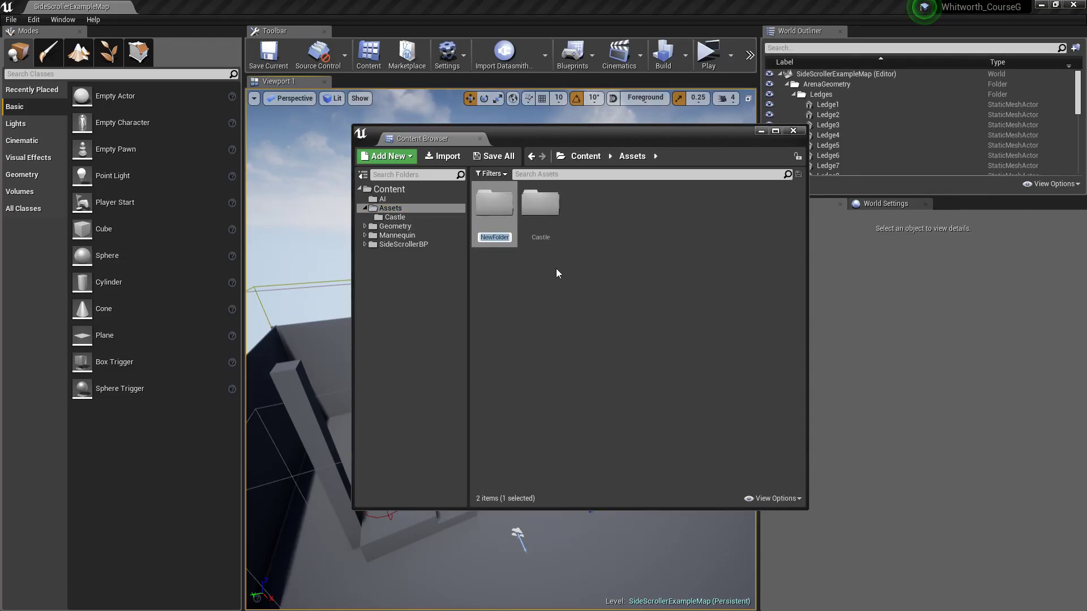
{"action": "type", "text": "Barrel"}
{"action": "key", "text": "Return"}
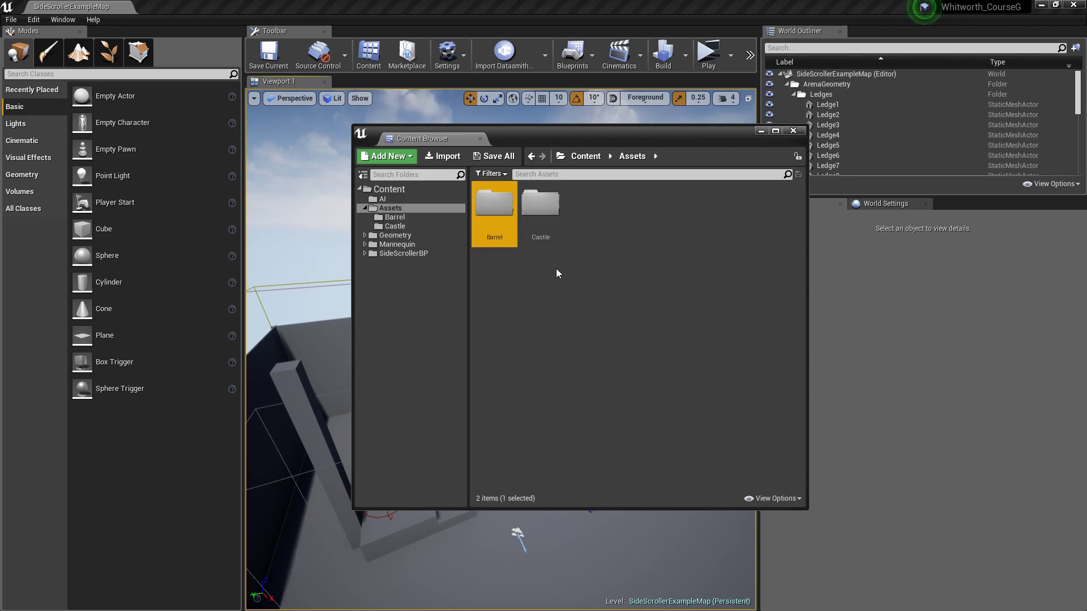
Import all parts of Barrel_PArts.fbx from the Desktop into the Barrel folder with the default FBX options.
{"action": "double_click", "coordinate": [494, 207]}
{"action": "left_click", "coordinate": [442, 156]}
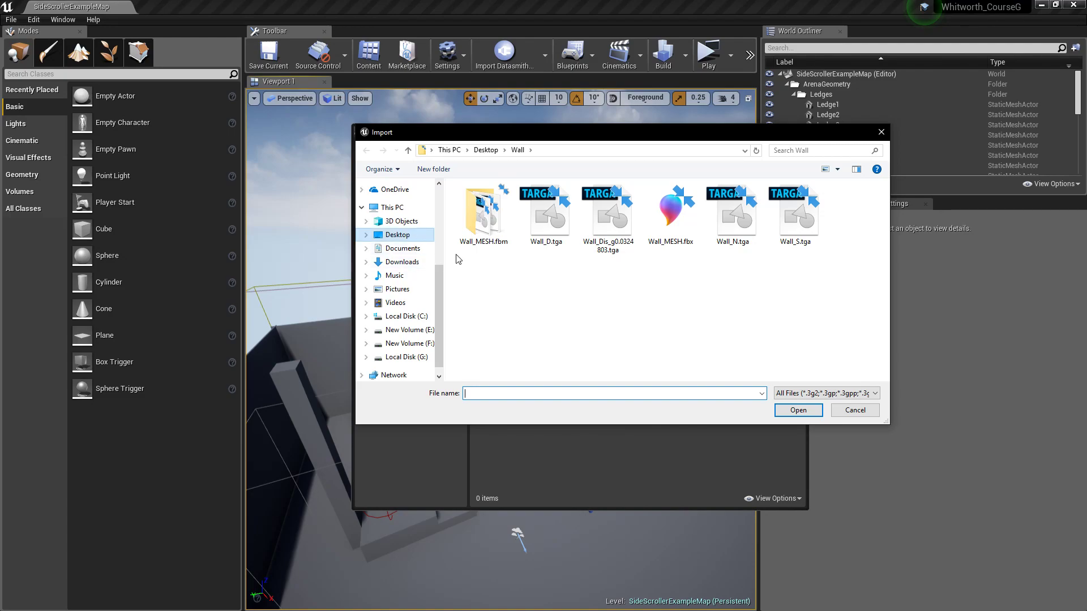
{"action": "left_click", "coordinate": [397, 234]}
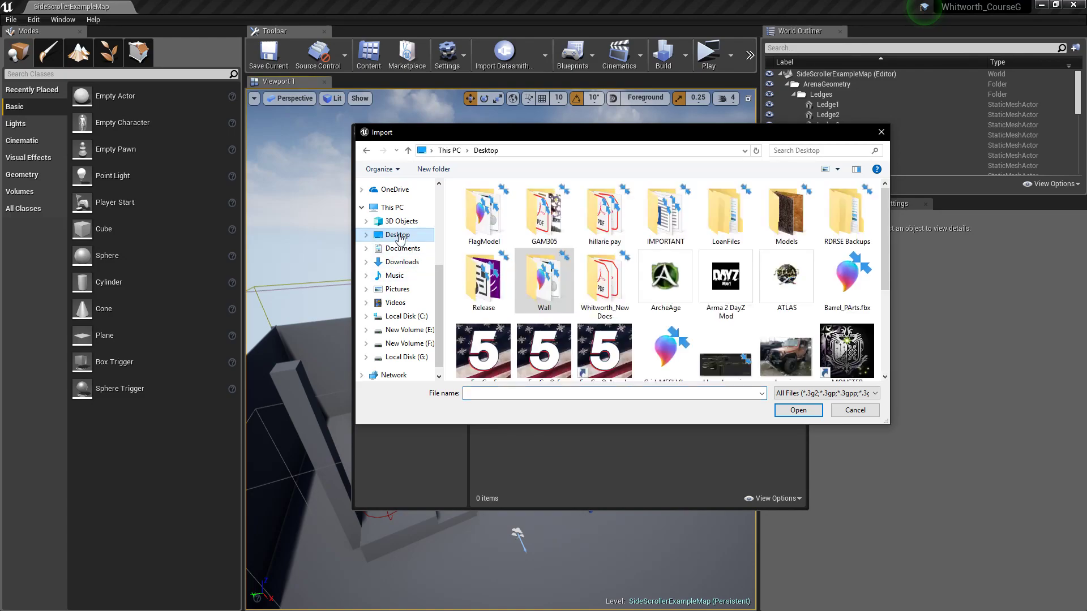
{"action": "scroll", "coordinate": [644, 301], "scroll_direction": "down", "scroll_amount": 1}
{"action": "left_click", "coordinate": [846, 266]}
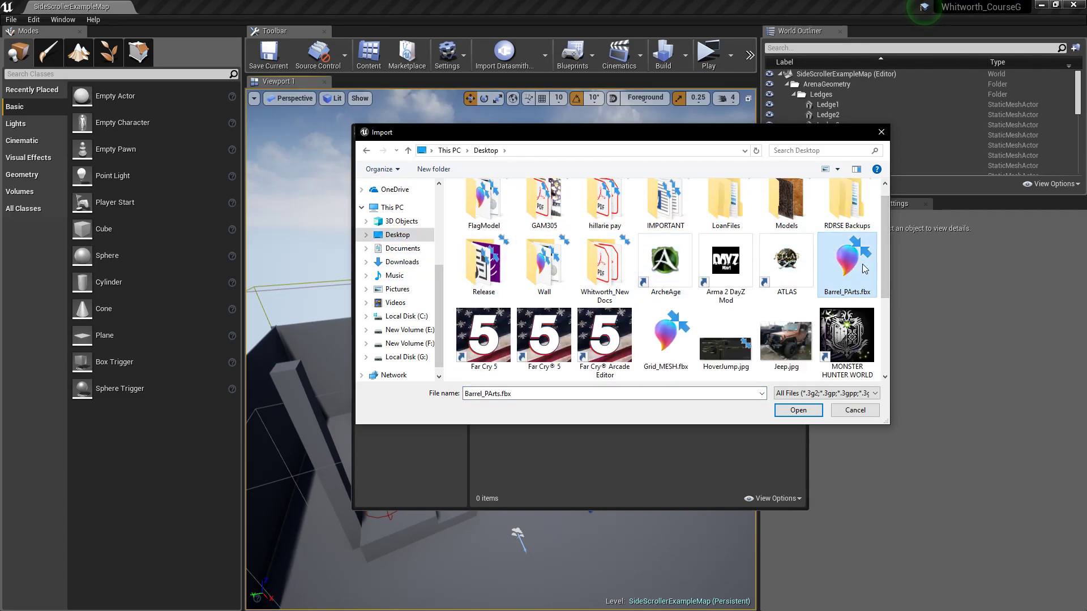
{"action": "left_click", "coordinate": [792, 411]}
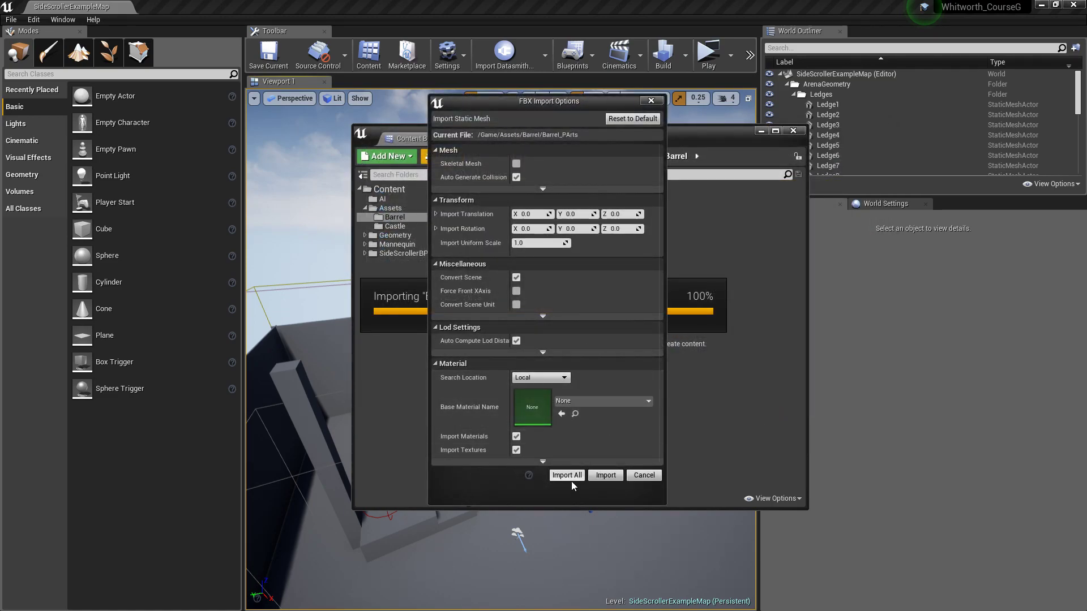
{"action": "left_click", "coordinate": [567, 476]}
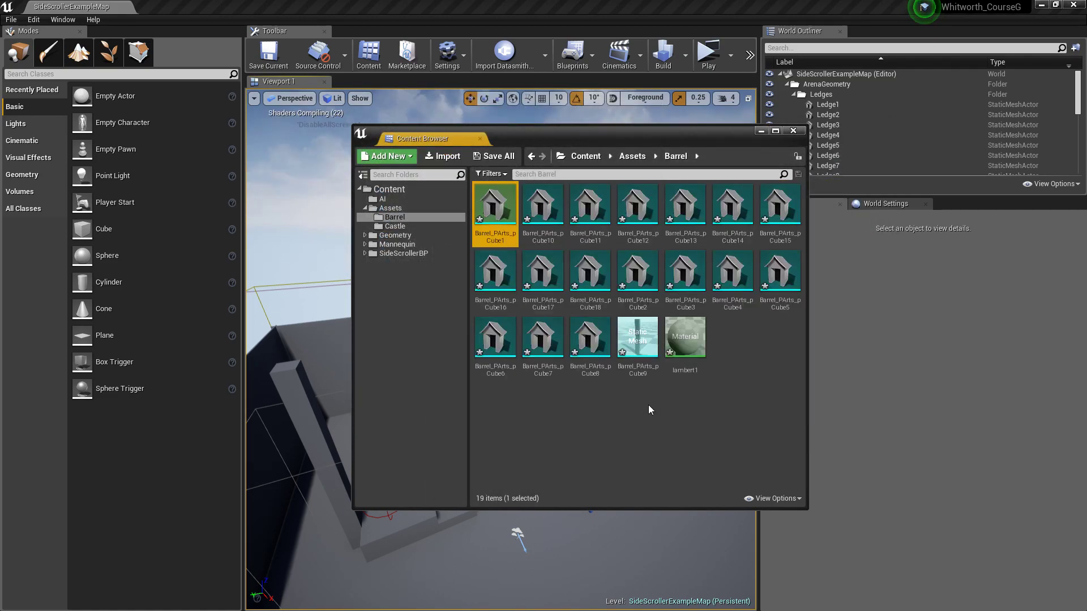
{"action": "left_click", "coordinate": [721, 404]}
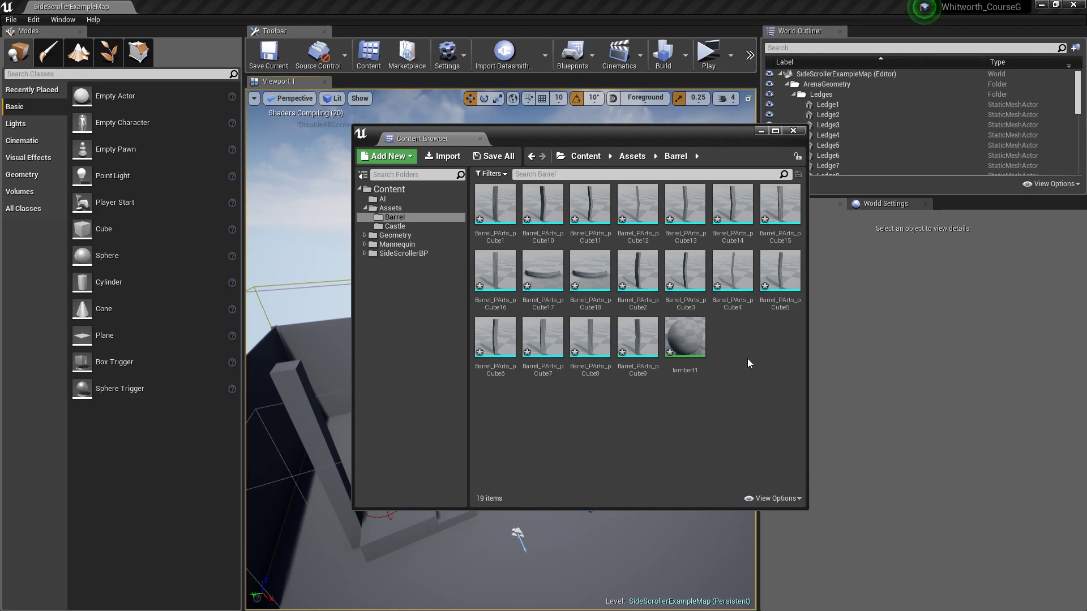
Create an Actor Blueprint class named Barrel_Dest in the Barrel folder and open it for editing.
{"action": "right_click", "coordinate": [742, 335]}
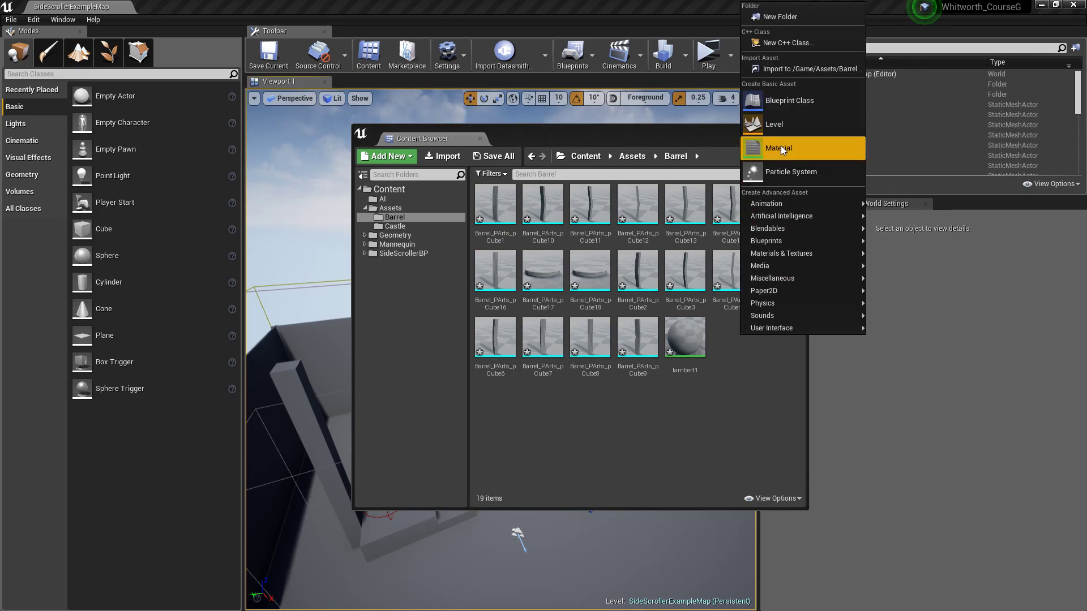
{"action": "left_click", "coordinate": [784, 108]}
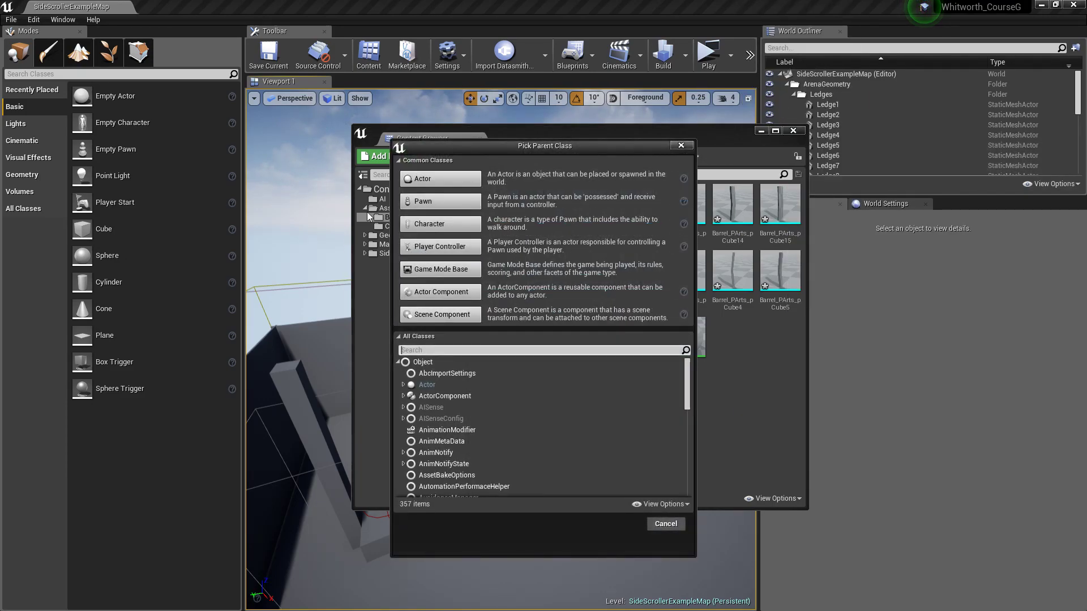
{"action": "left_click", "coordinate": [411, 187]}
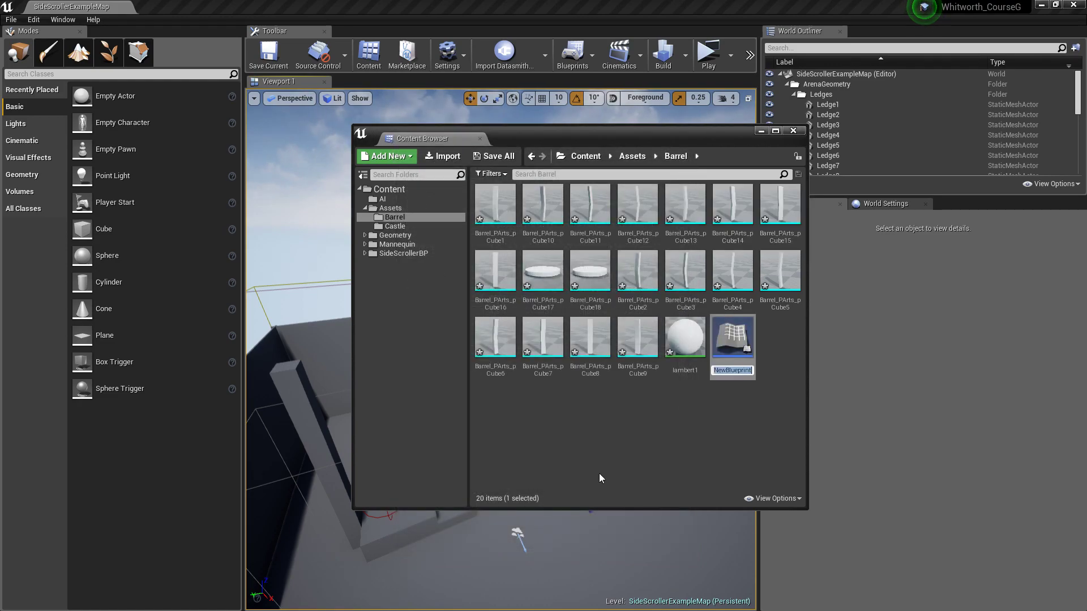
{"action": "type", "text": "Barrel_Dest"}
{"action": "key", "text": "Return"}
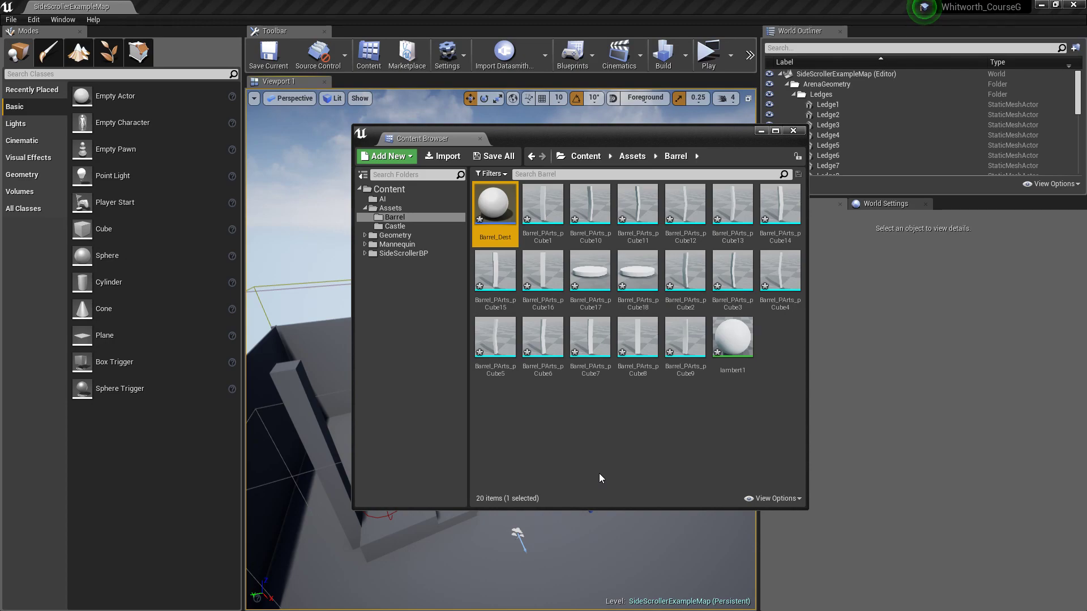
{"action": "double_click", "coordinate": [496, 205]}
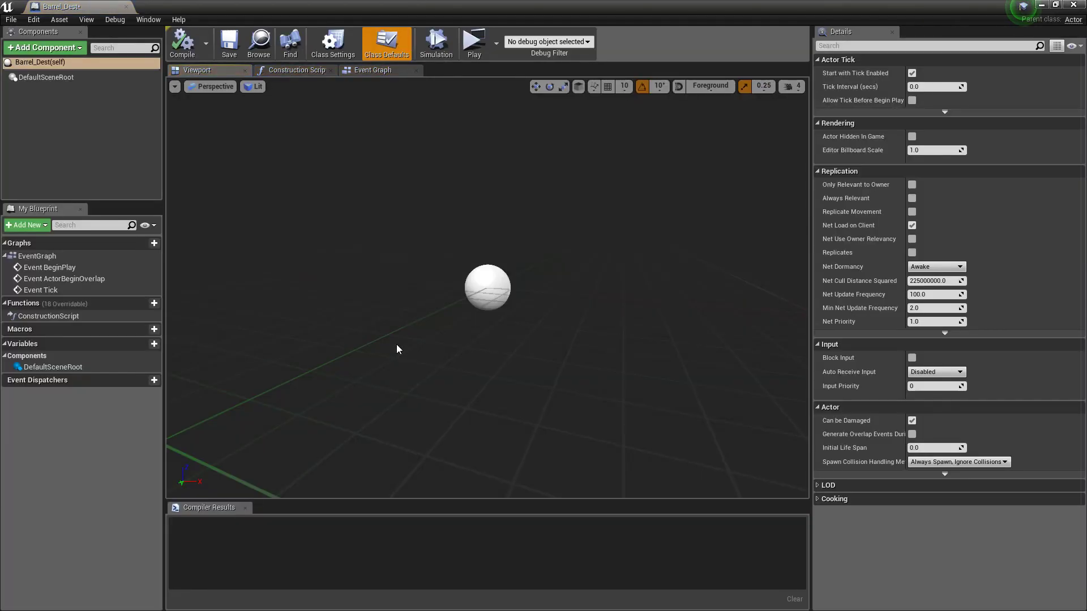
Try adding a Static Mesh component under DefaultSceneRoot of Barrel_Dest and delete it again.
{"action": "left_click", "coordinate": [41, 51]}
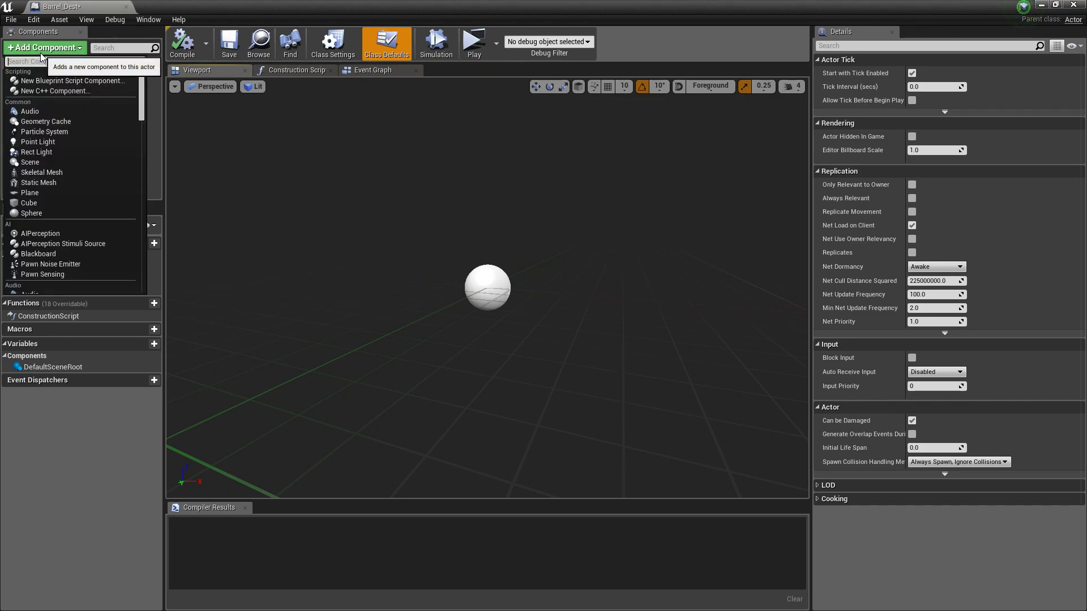
{"action": "type", "text": "stat"}
{"action": "key", "text": "Down"}
{"action": "key", "text": "Down"}
{"action": "key", "text": "Down"}
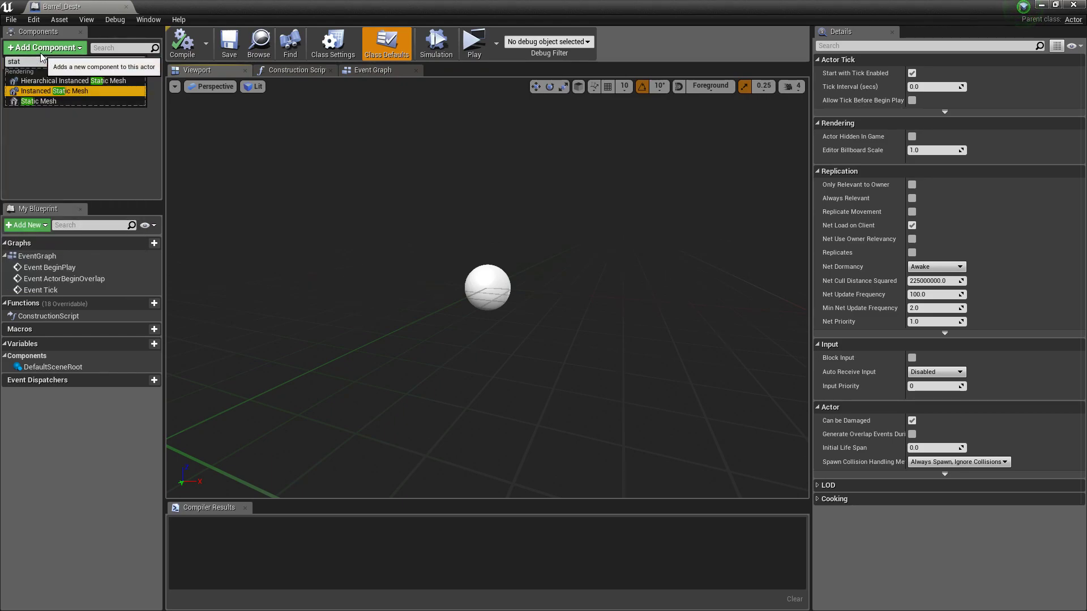
{"action": "key", "text": "Return"}
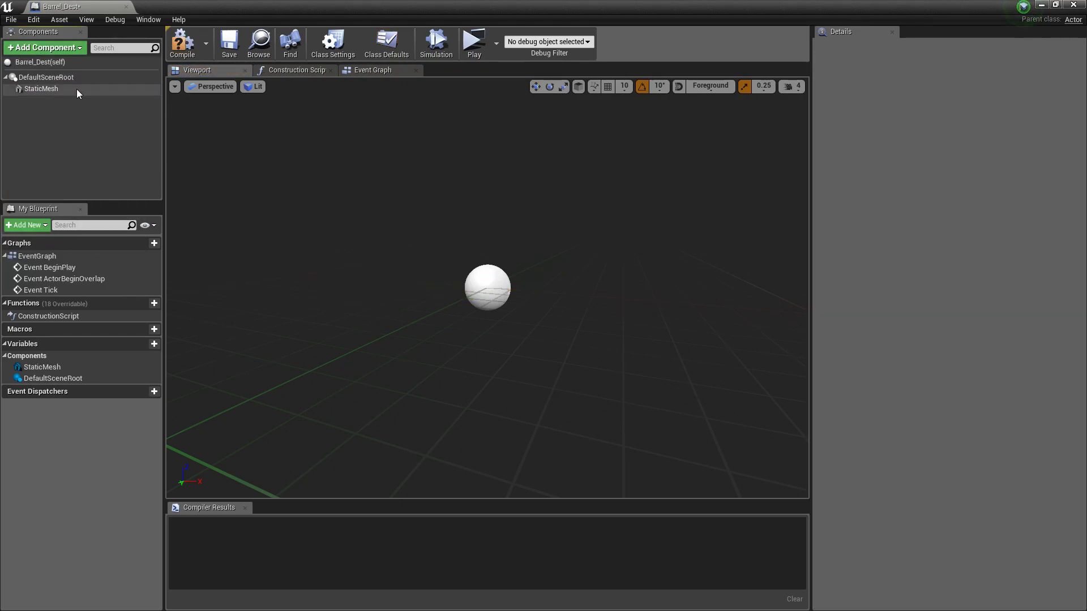
{"action": "left_click", "coordinate": [77, 80]}
{"action": "left_click", "coordinate": [72, 91]}
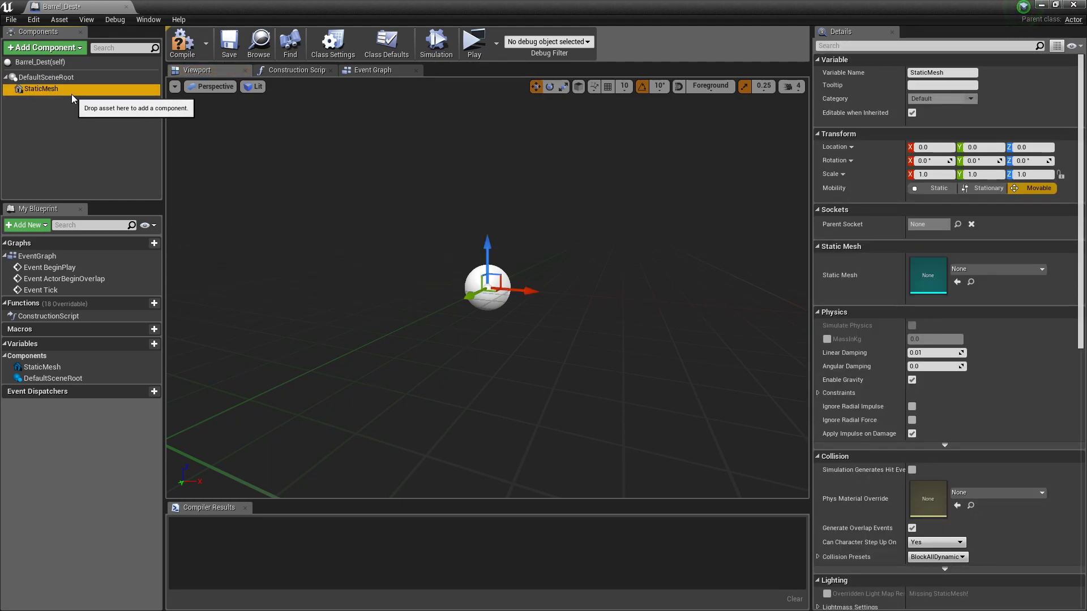
{"action": "left_click", "coordinate": [59, 93]}
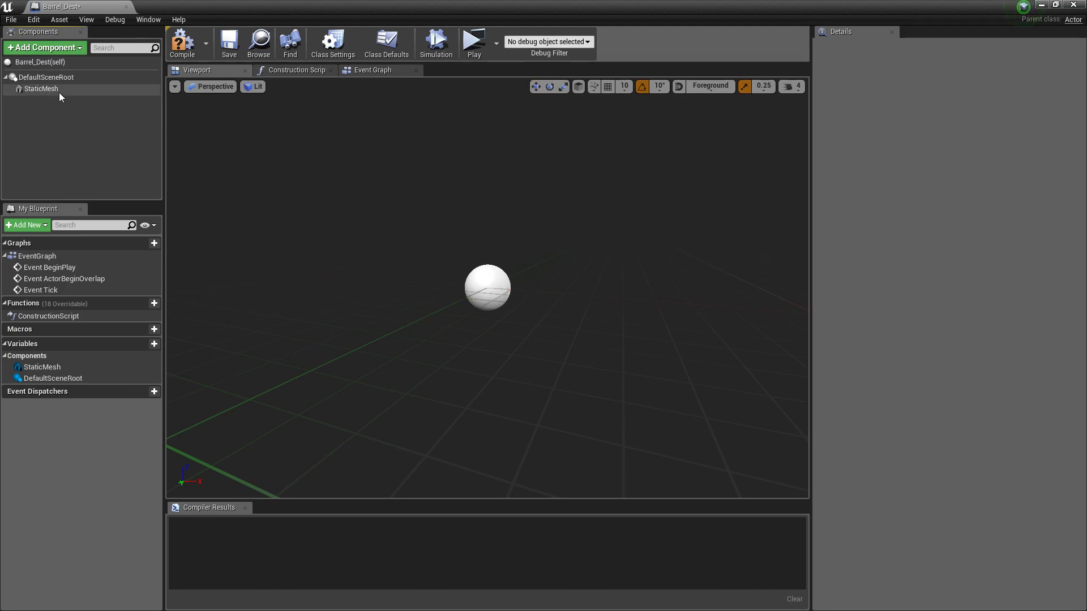
{"action": "key", "text": "Delete"}
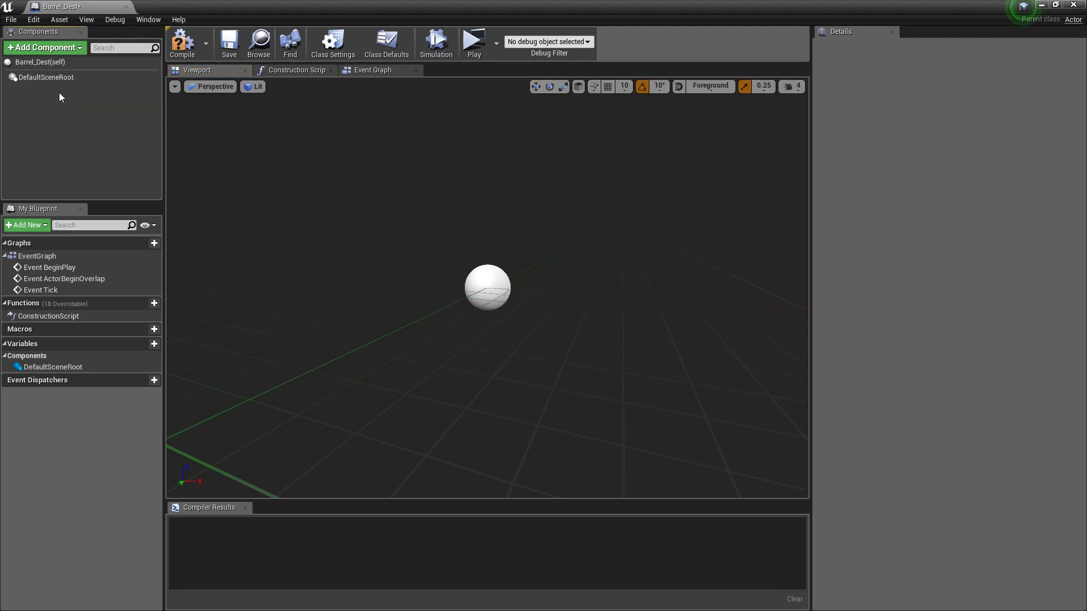
{"action": "left_click", "coordinate": [57, 53]}
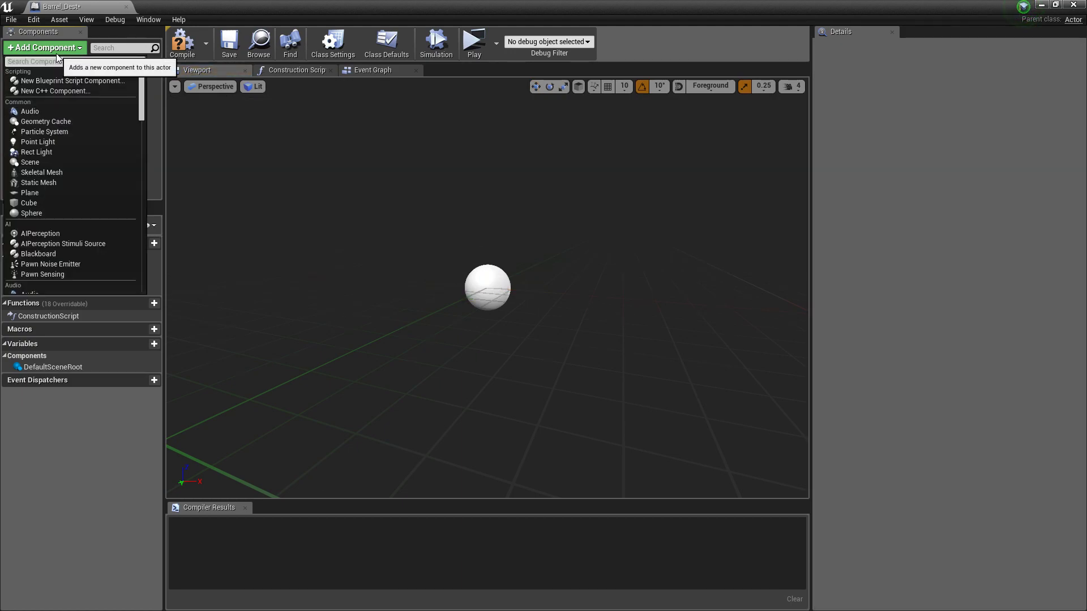
{"action": "left_click", "coordinate": [57, 53]}
In the Event Graph, try an Add Static Mesh Component node with its Relative Transform pin split, and delete the node.
{"action": "left_click", "coordinate": [374, 70]}
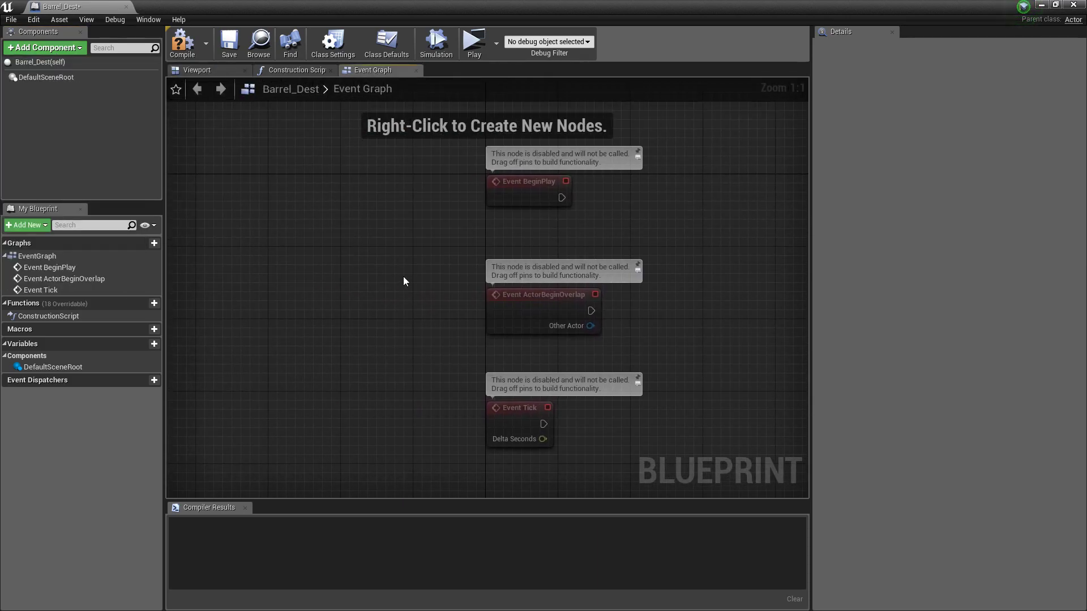
{"action": "right_click_drag", "start_coordinate": [368, 264], "coordinate": [351, 364]}
{"action": "right_click", "coordinate": [406, 192]}
{"action": "type", "text": "a"}
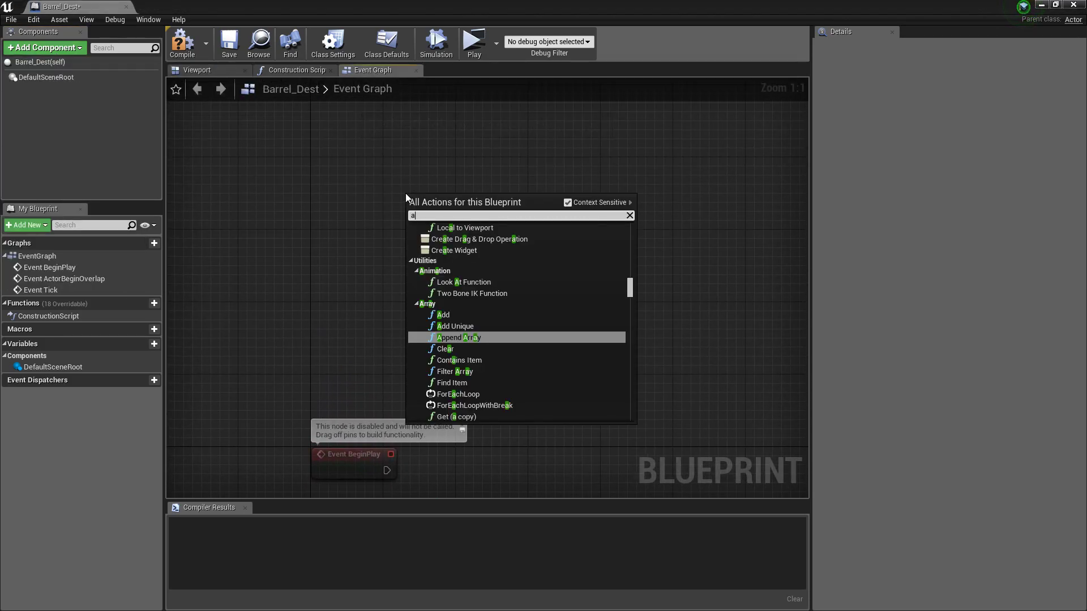
{"action": "type", "text": "dd static"}
{"action": "key", "text": "Up"}
{"action": "key", "text": "Up"}
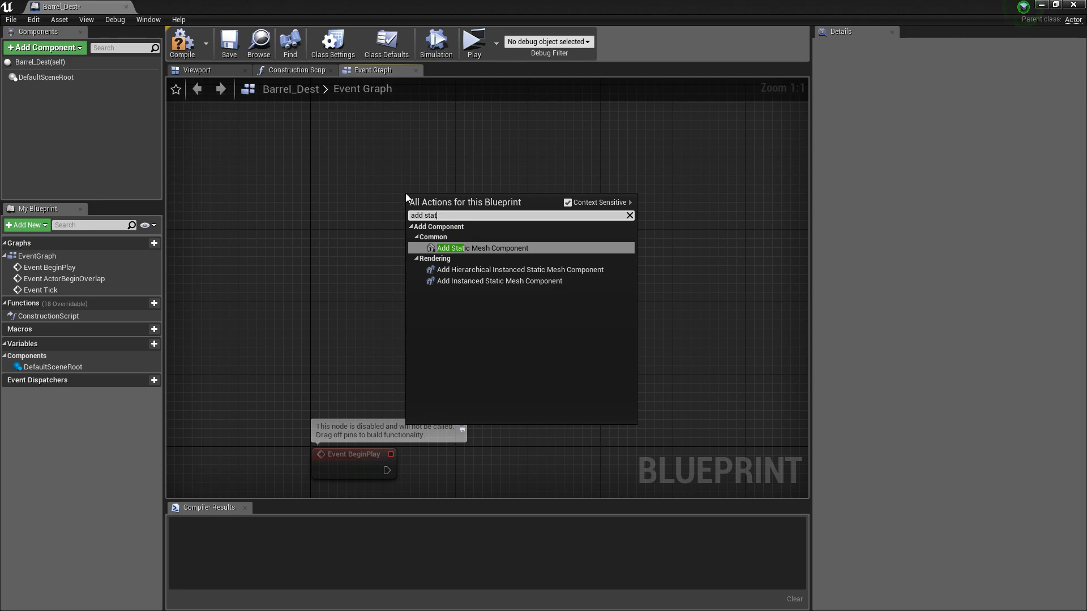
{"action": "key", "text": "Return"}
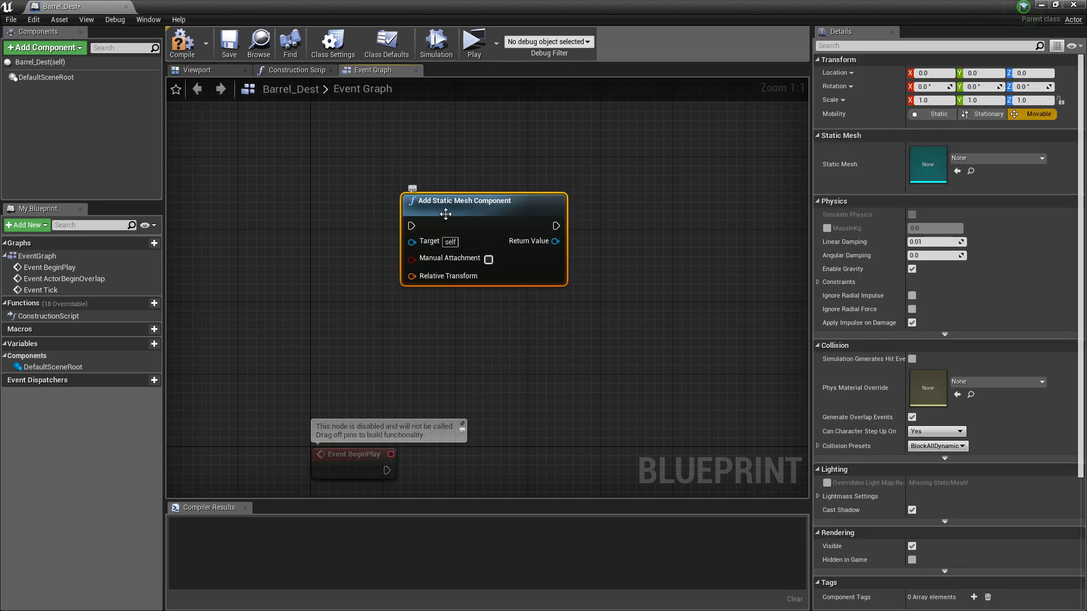
{"action": "right_click_drag", "start_coordinate": [315, 333], "coordinate": [351, 329]}
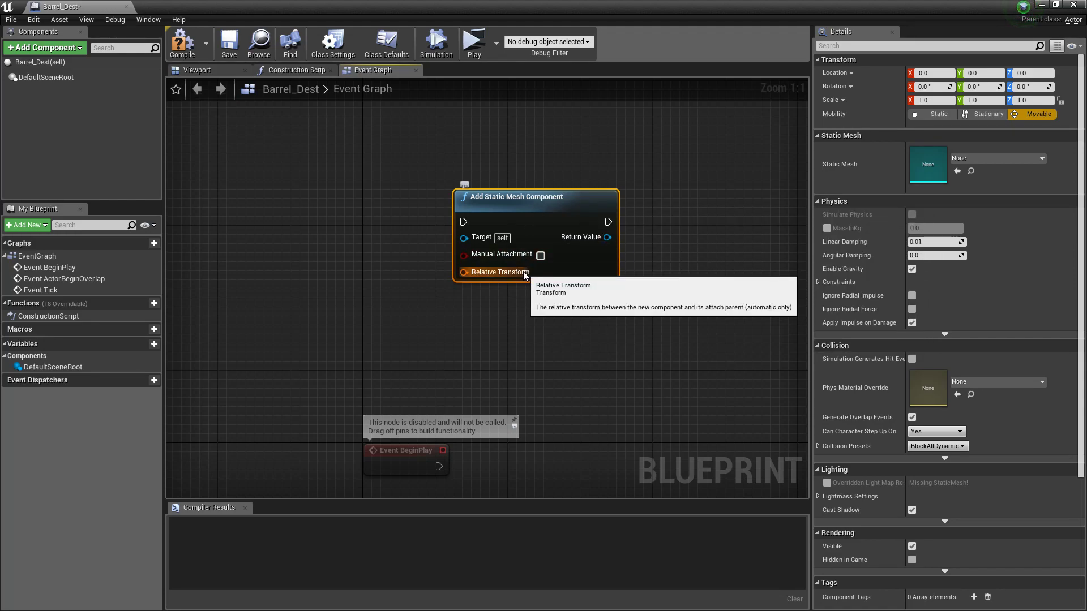
{"action": "right_click", "coordinate": [463, 272]}
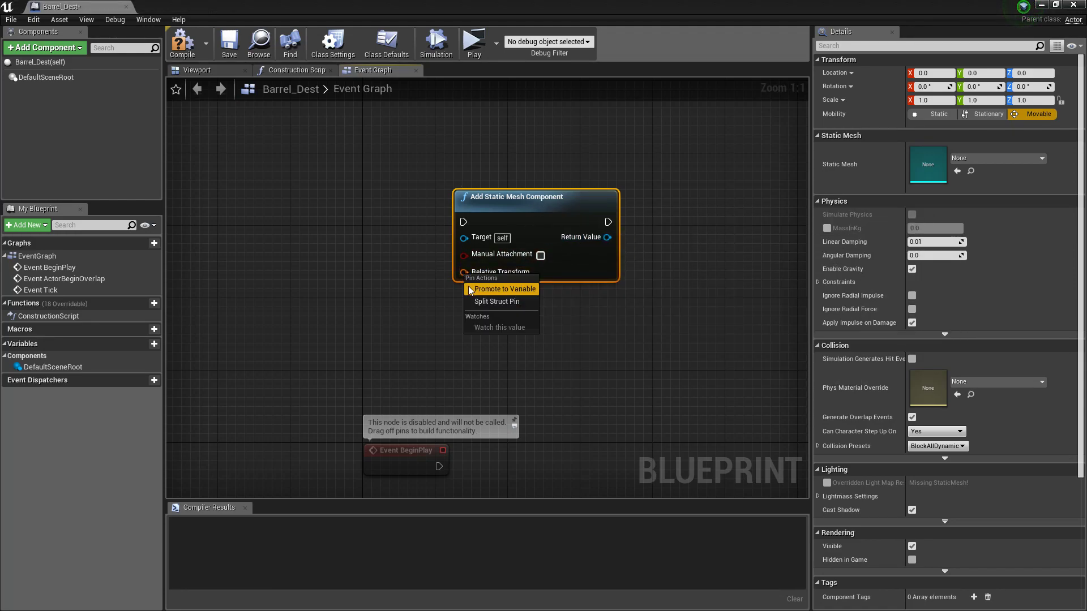
{"action": "left_click", "coordinate": [478, 301]}
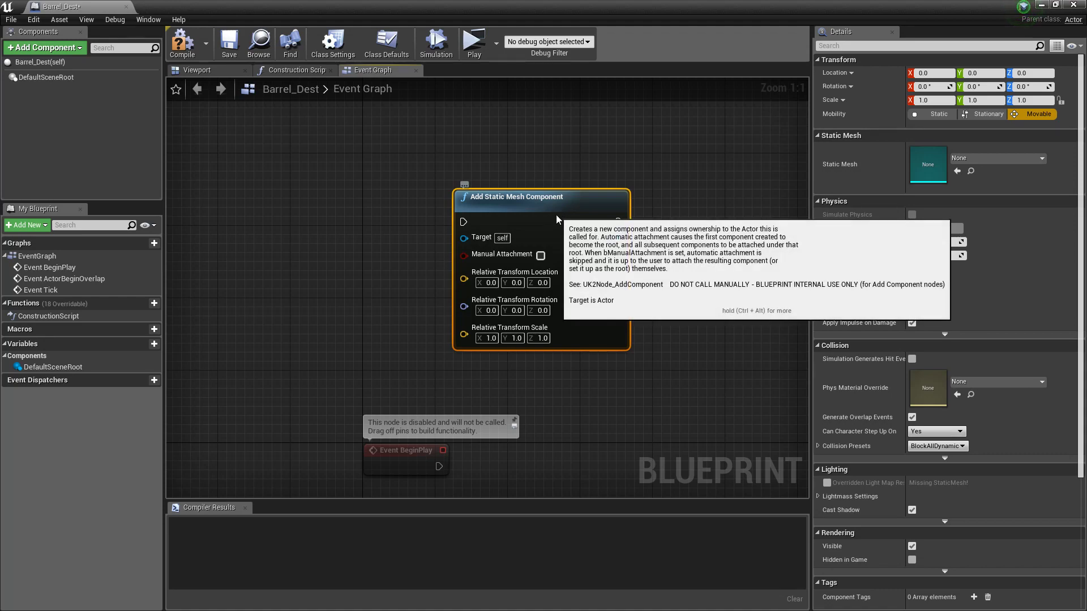
{"action": "key", "text": "Delete"}
Create a new Blueprint variable named BarrelParts.
{"action": "left_click", "coordinate": [141, 344]}
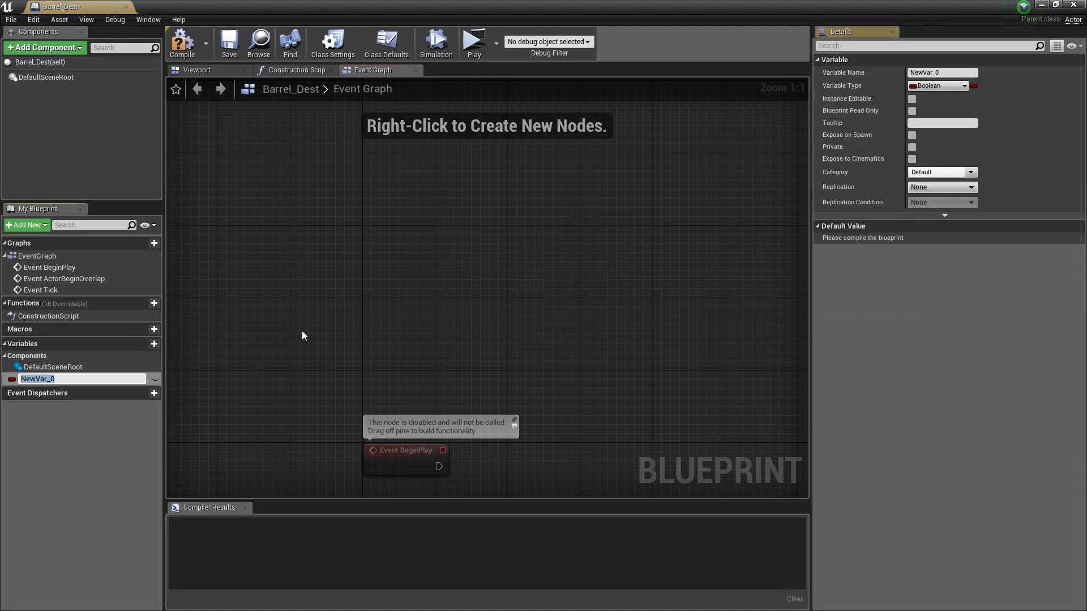
{"action": "type", "text": "Bar"}
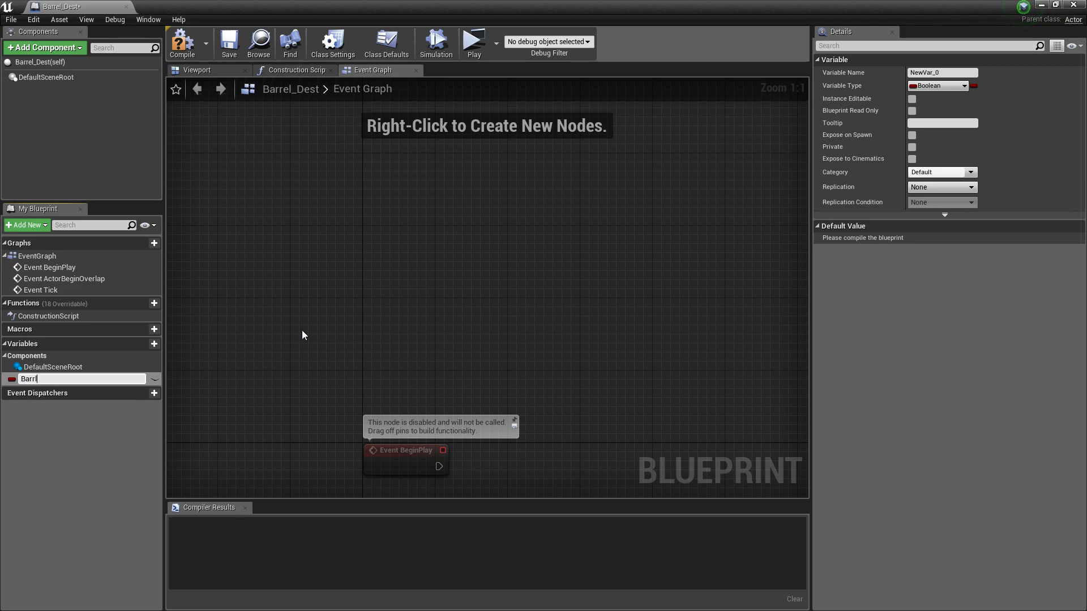
{"action": "type", "text": "relParts"}
{"action": "key", "text": "Return"}
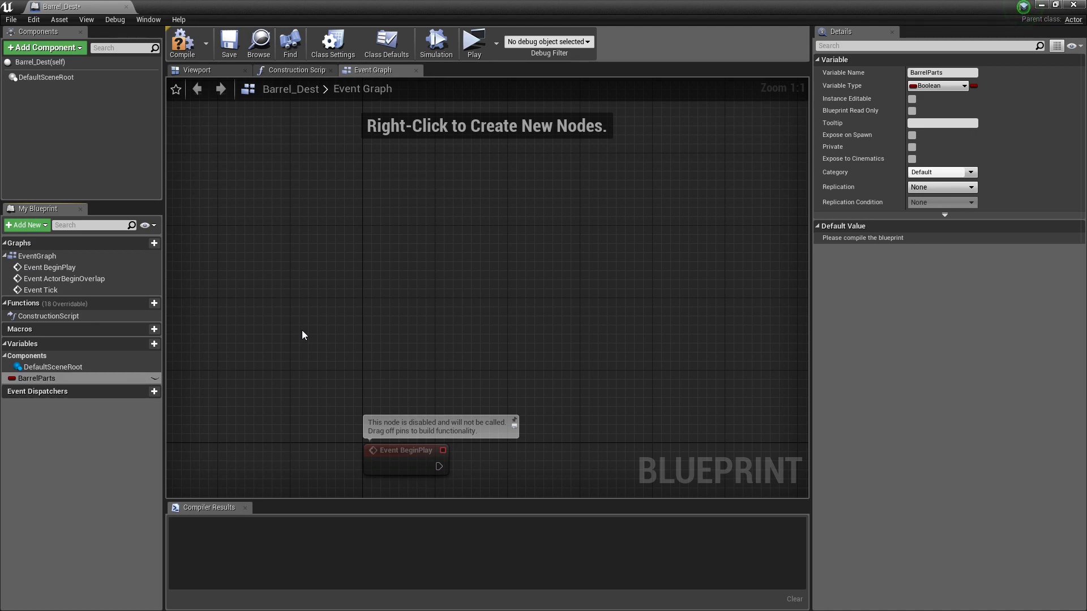
Set the BarrelParts variable type to Static Mesh Object Reference and compile the Blueprint.
{"action": "left_click", "coordinate": [927, 86]}
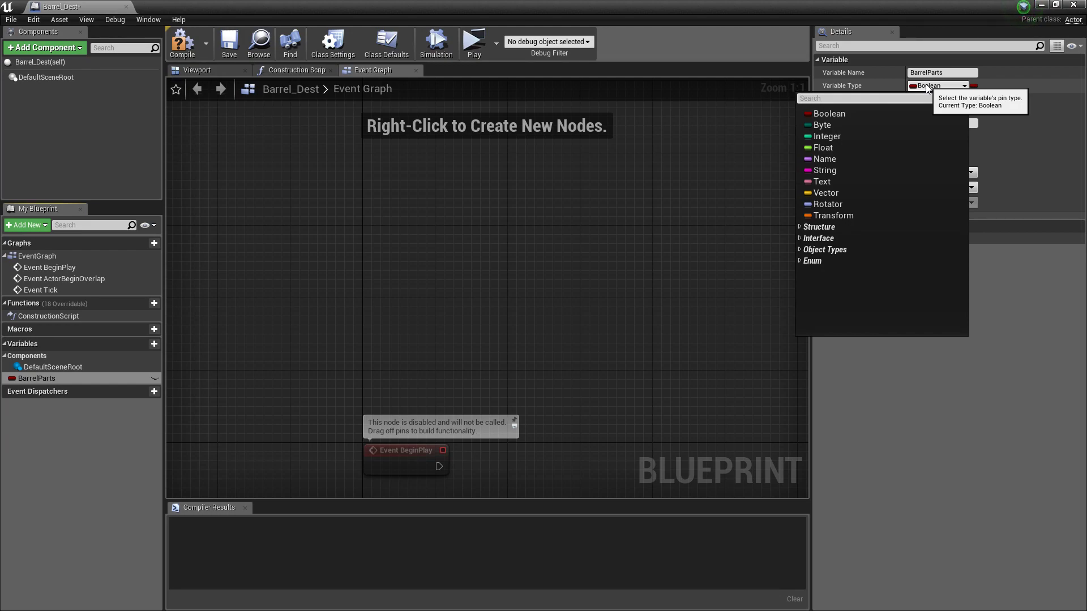
{"action": "type", "text": "stat"}
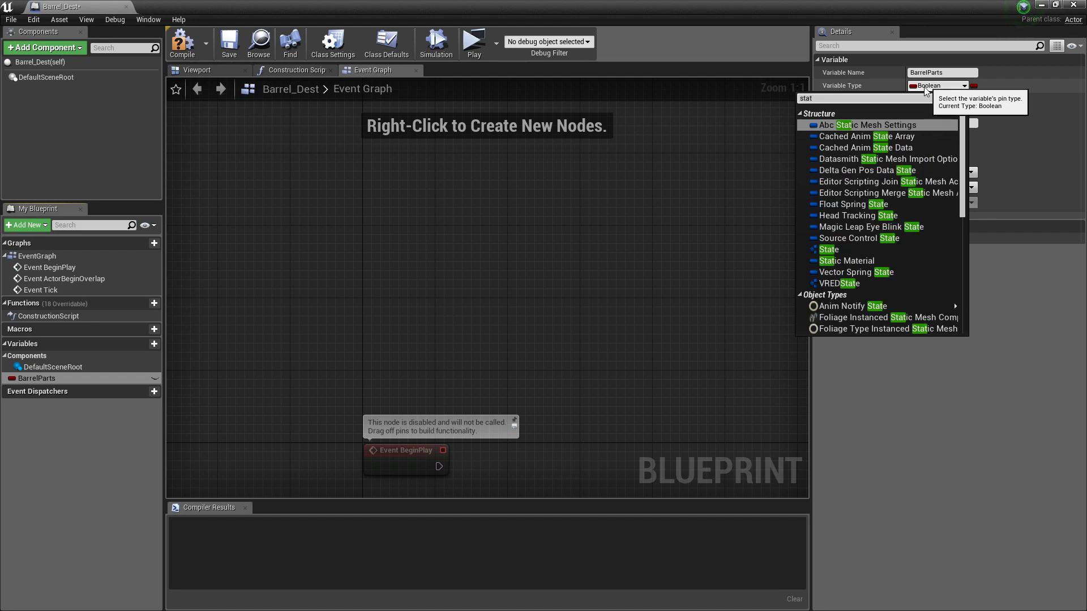
{"action": "type", "text": "i"}
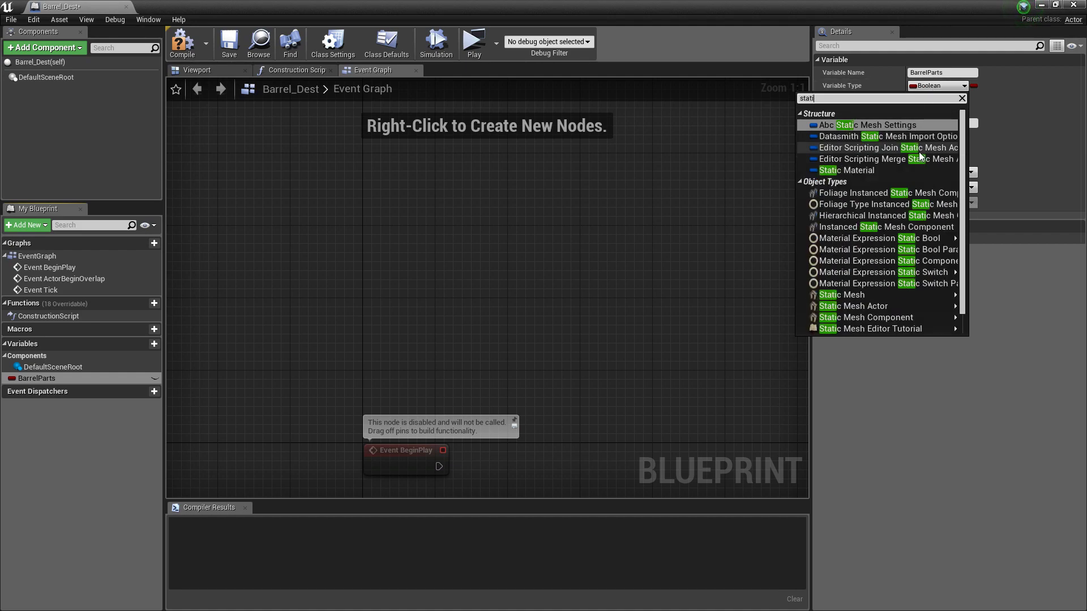
{"action": "type", "text": "cmesh"}
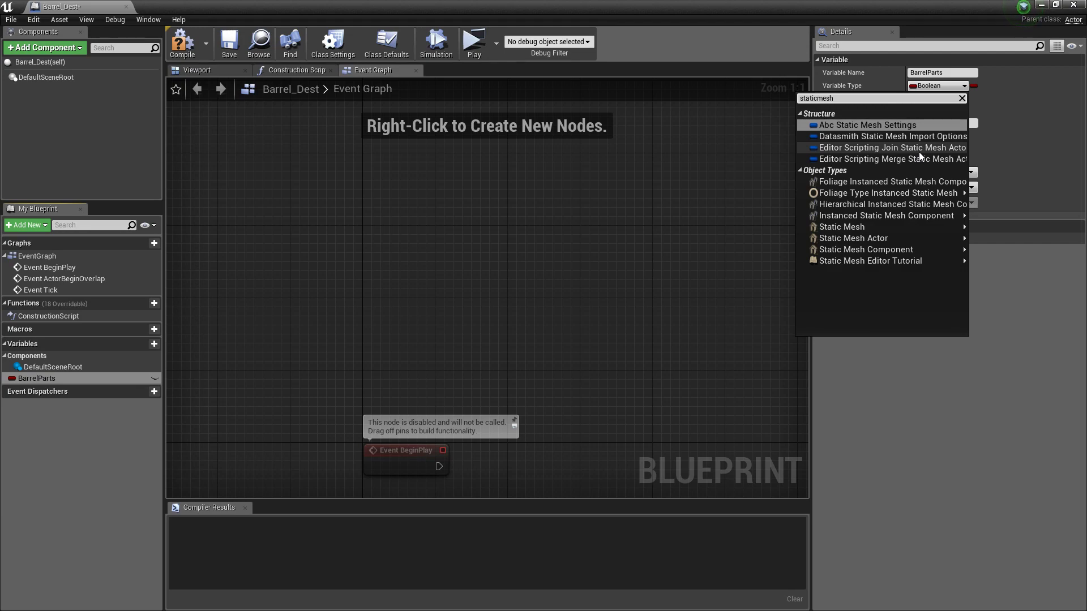
{"action": "mouse_move", "coordinate": [896, 228]}
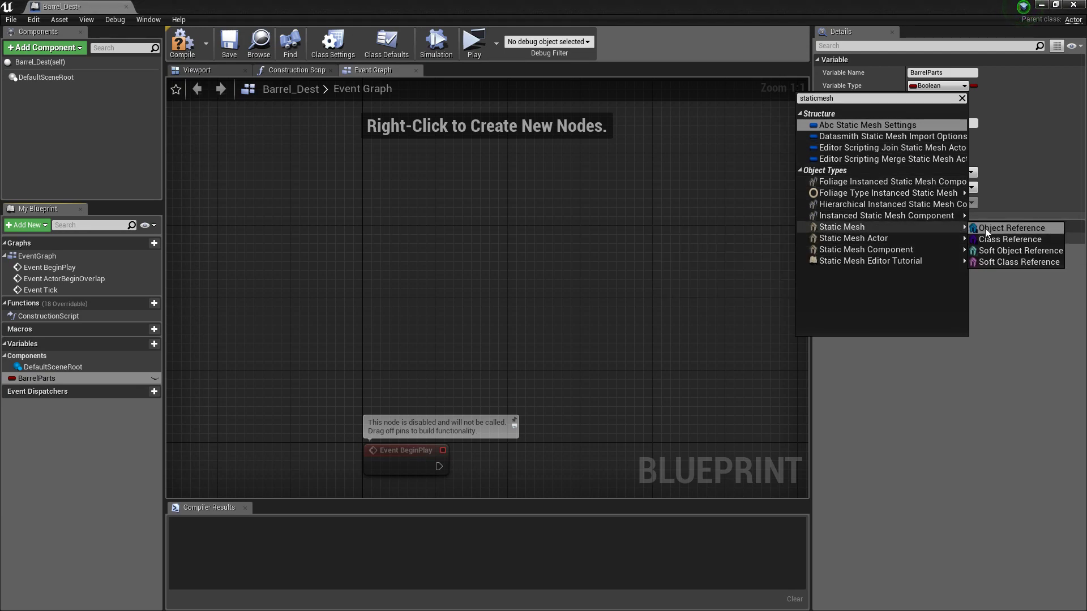
{"action": "left_click", "coordinate": [994, 228]}
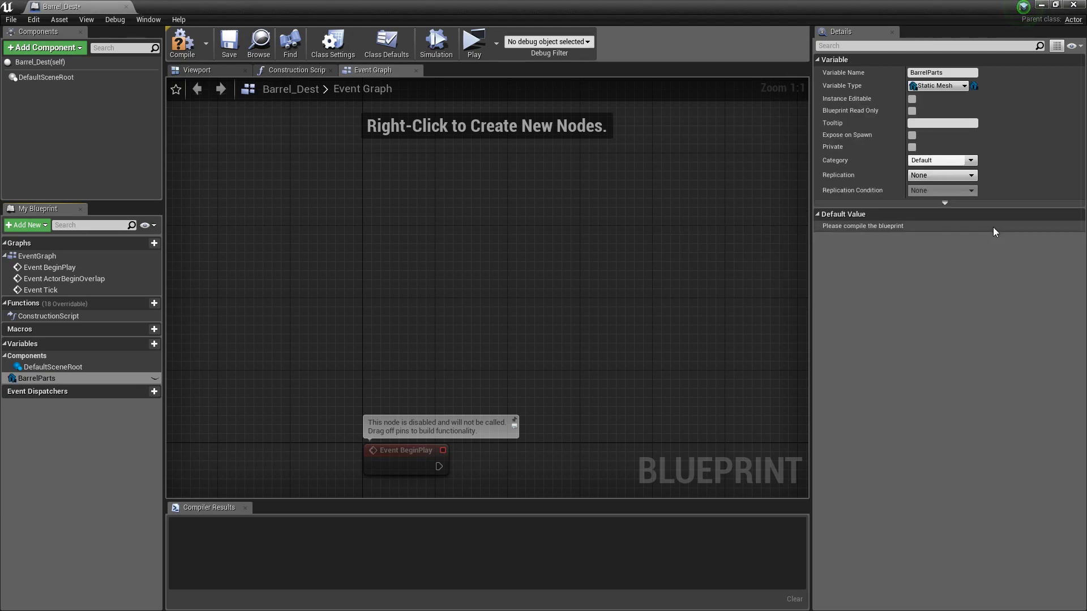
{"action": "left_click", "coordinate": [183, 44]}
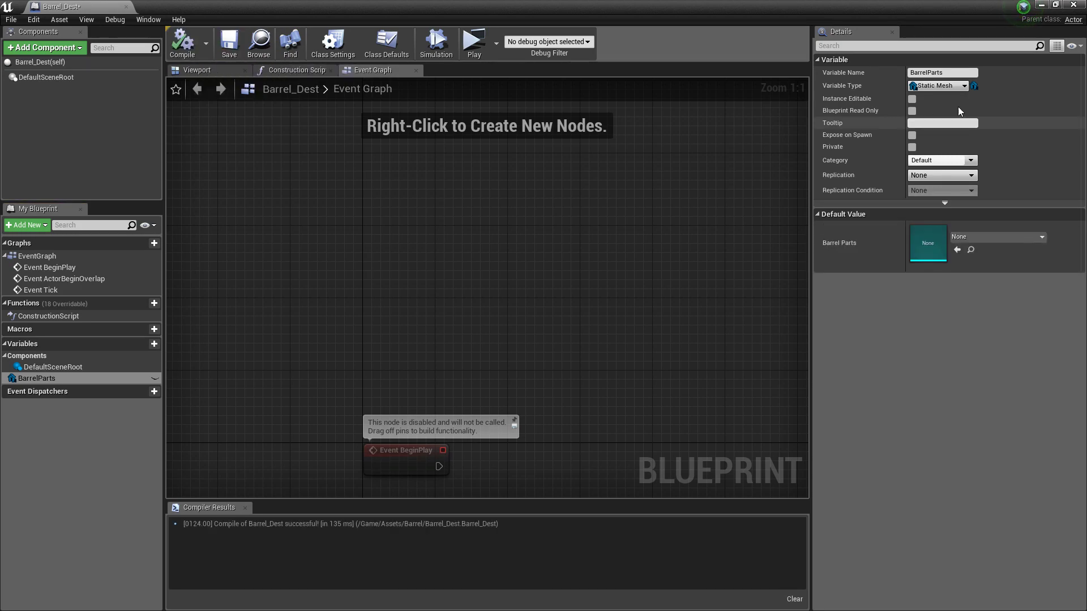
Turn the BarrelParts variable into an array, then compile and save the Blueprint.
{"action": "left_click", "coordinate": [973, 86]}
{"action": "left_click", "coordinate": [976, 104]}
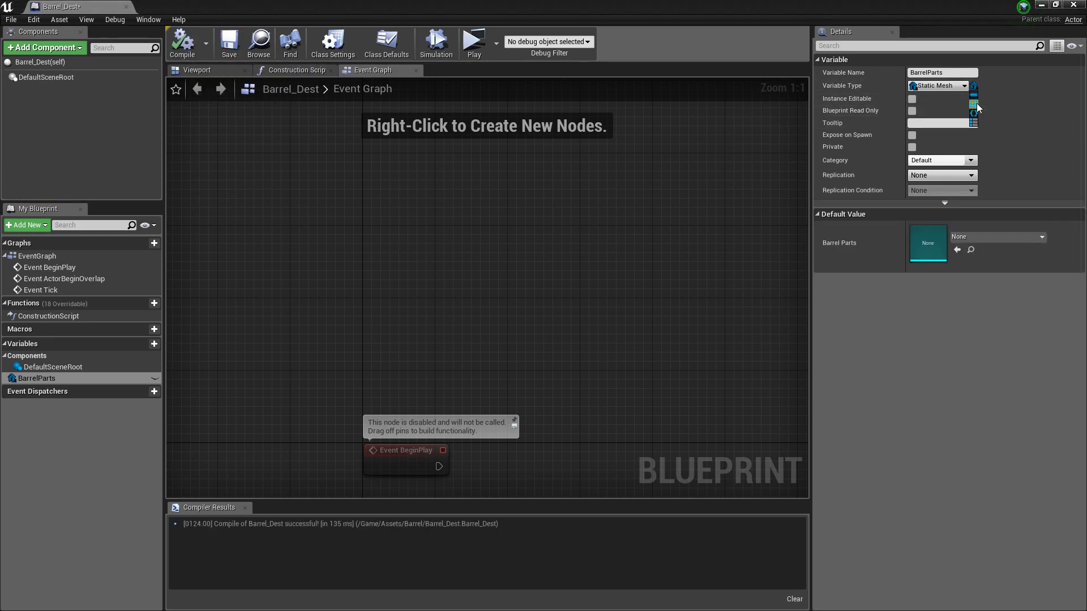
{"action": "left_click", "coordinate": [182, 43]}
{"action": "left_click", "coordinate": [227, 44]}
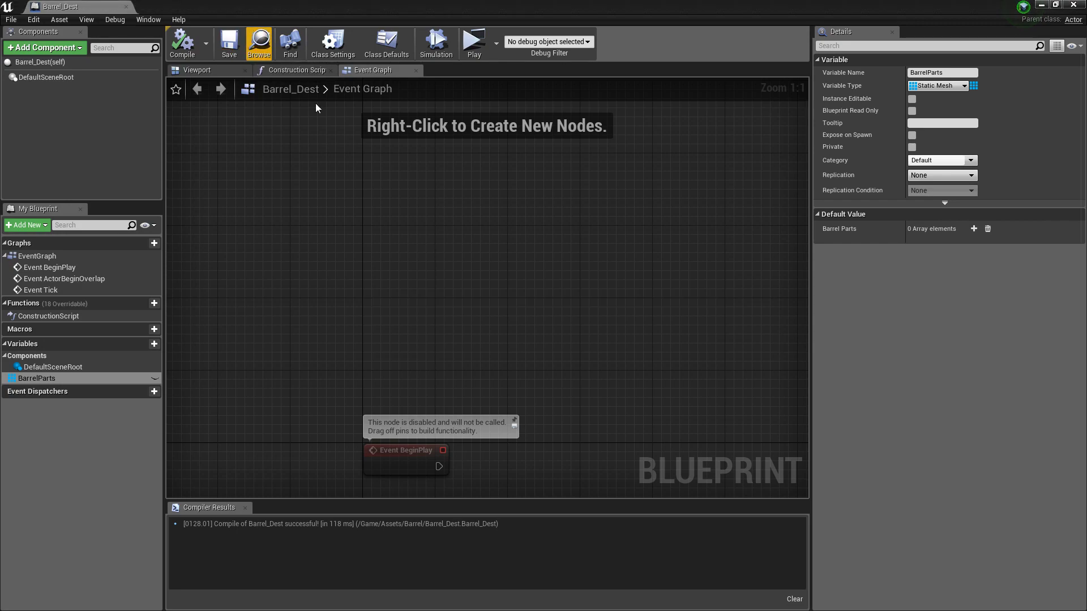
Select all barrel part meshes in the Content Browser to count them and return to the maximized Blueprint editor.
{"action": "left_click_drag", "start_coordinate": [937, 8], "coordinate": [260, 99]}
{"action": "left_click", "coordinate": [537, 207]}
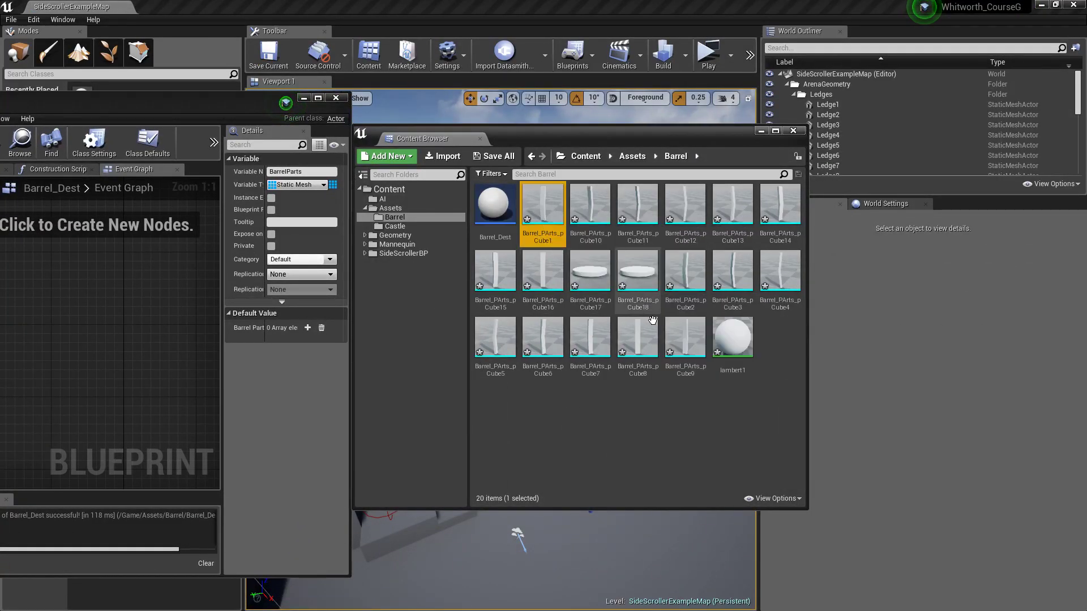
{"action": "left_click", "coordinate": [696, 345], "text": "shift"}
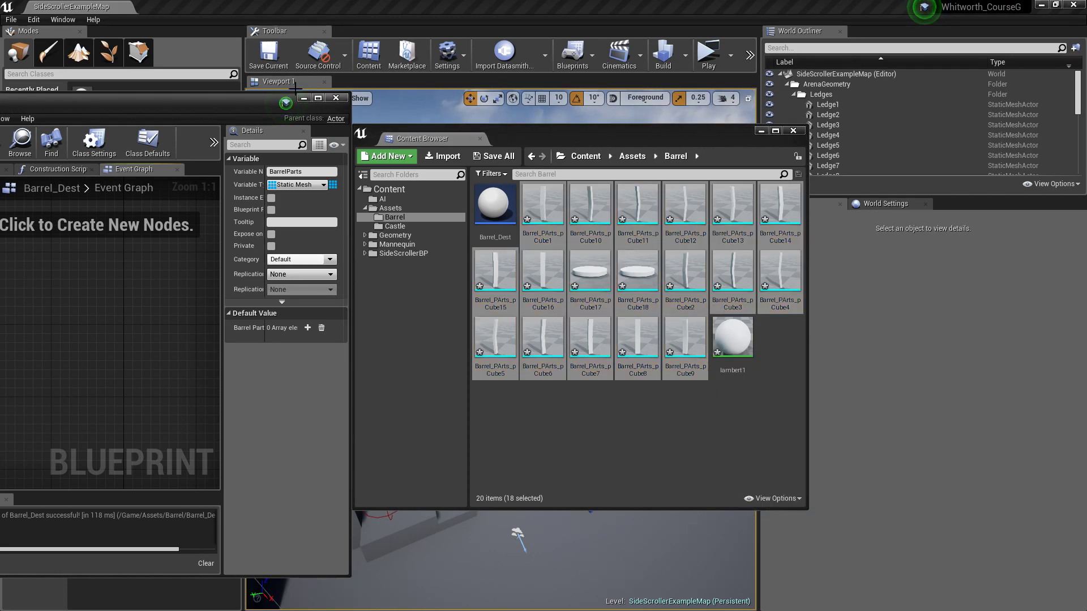
{"action": "left_click", "coordinate": [318, 98]}
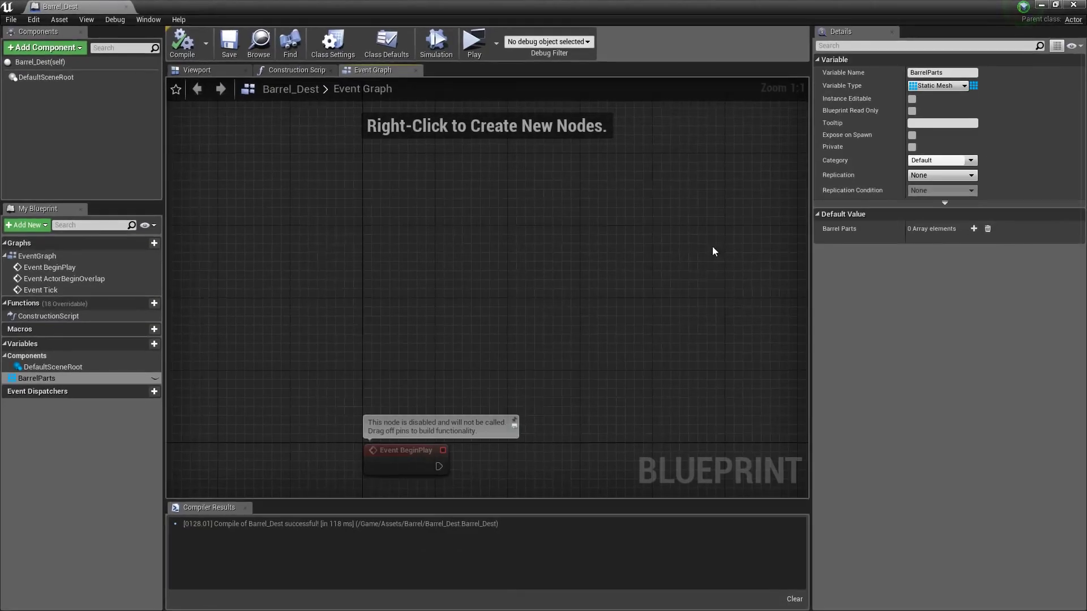
Add eight empty elements to the default value of the BarrelParts array.
{"action": "left_click", "coordinate": [976, 231]}
{"action": "left_click", "coordinate": [977, 231]}
{"action": "left_click", "coordinate": [976, 231]}
{"action": "left_click", "coordinate": [976, 231]}
{"action": "left_click", "coordinate": [976, 231]}
{"action": "left_click", "coordinate": [976, 230]}
{"action": "left_click", "coordinate": [976, 231]}
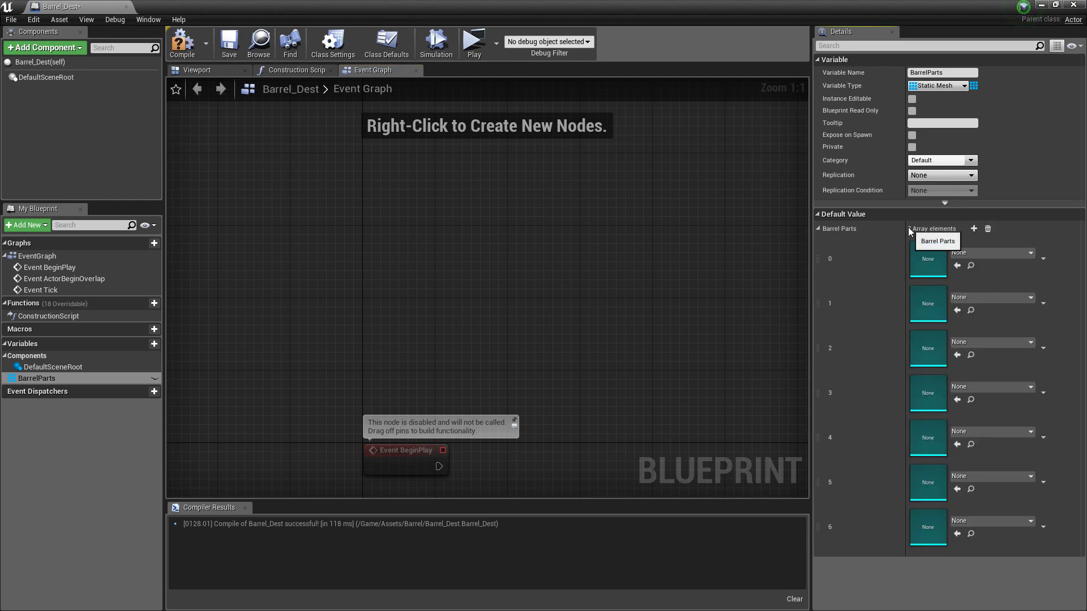
{"action": "left_click", "coordinate": [973, 231]}
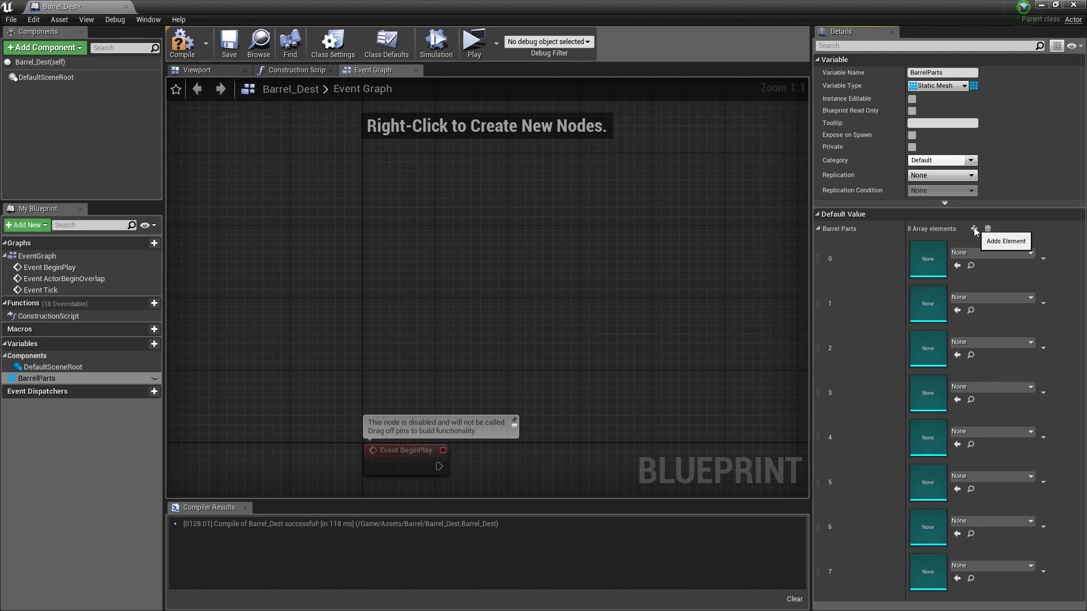
Assign Barrel_PArts_pCube1, pCube10 and pCube11 to elements 0, 1 and 2 of the BarrelParts array.
{"action": "left_click", "coordinate": [969, 253]}
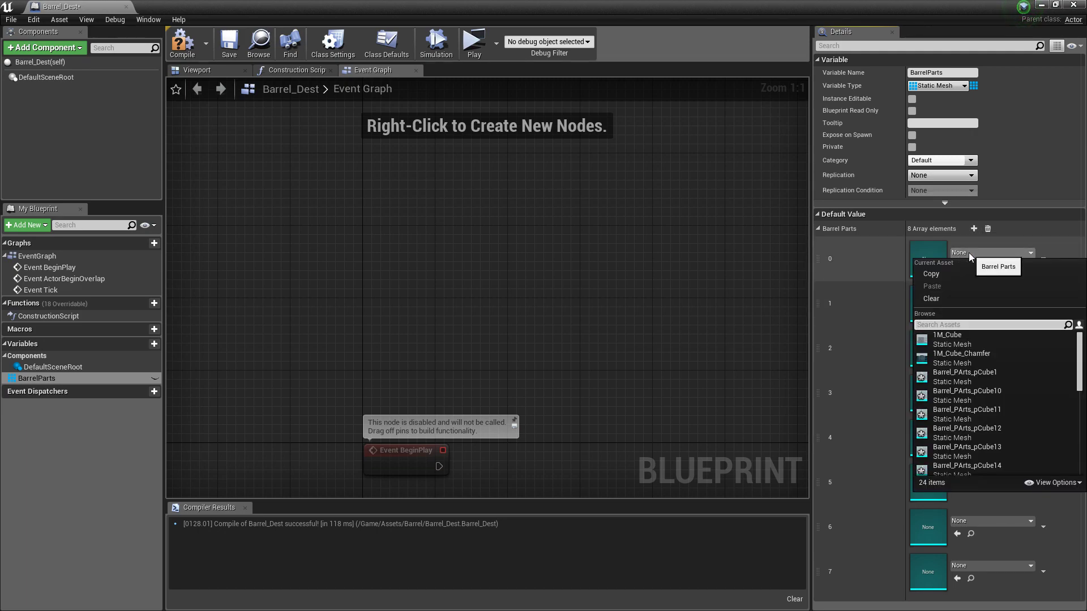
{"action": "left_click", "coordinate": [958, 378]}
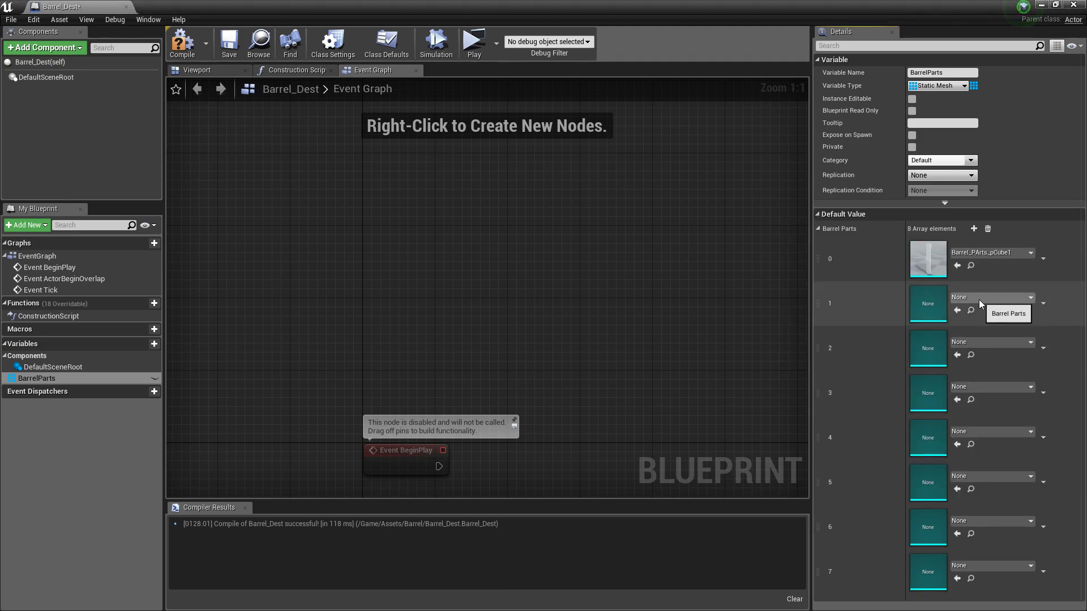
{"action": "left_click", "coordinate": [979, 300]}
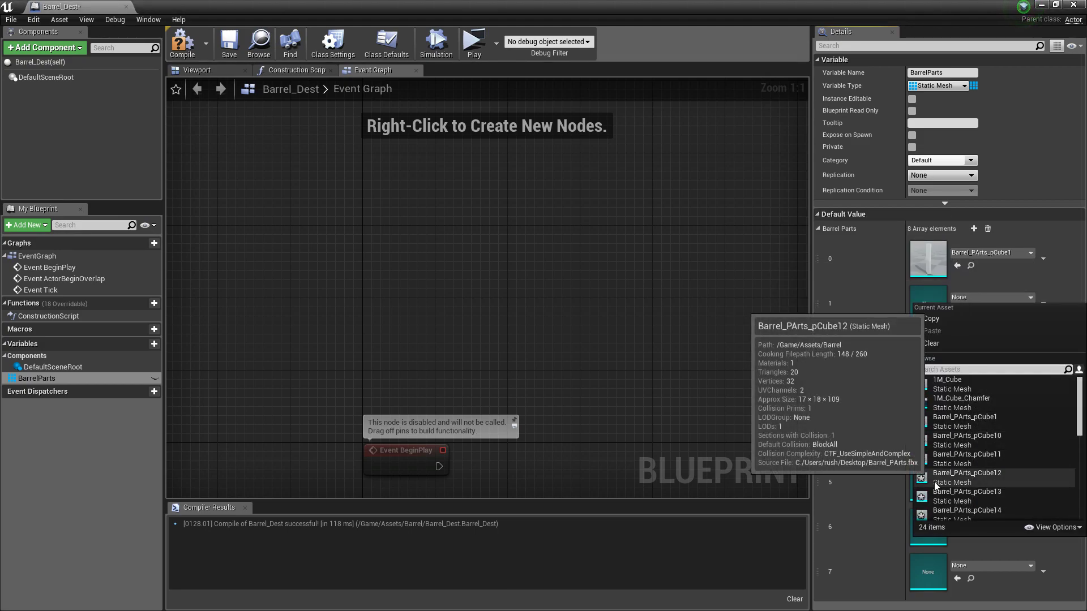
{"action": "left_click", "coordinate": [977, 444]}
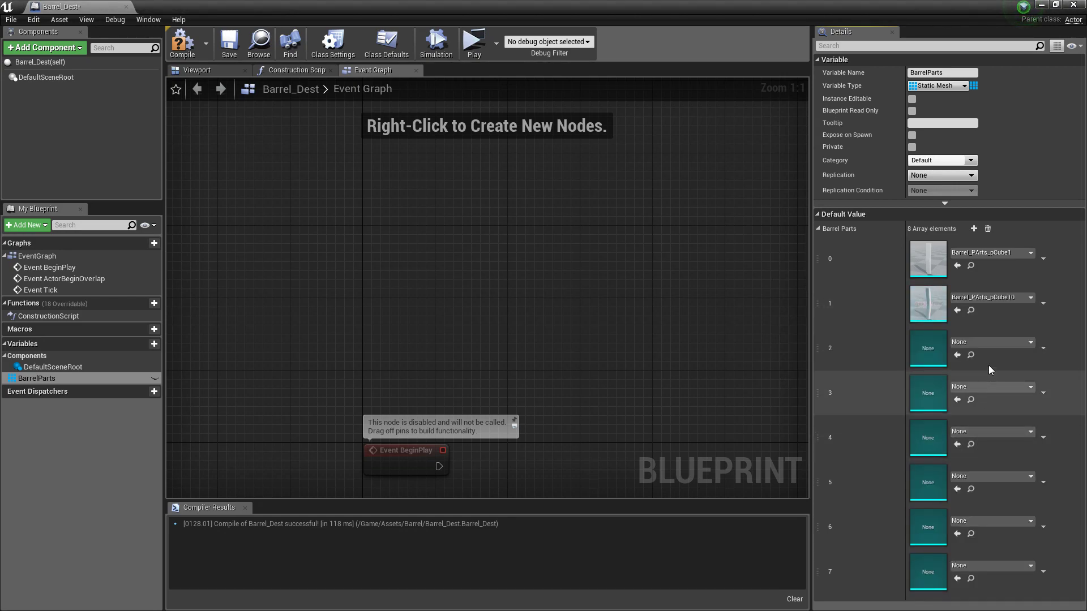
{"action": "left_click", "coordinate": [993, 342]}
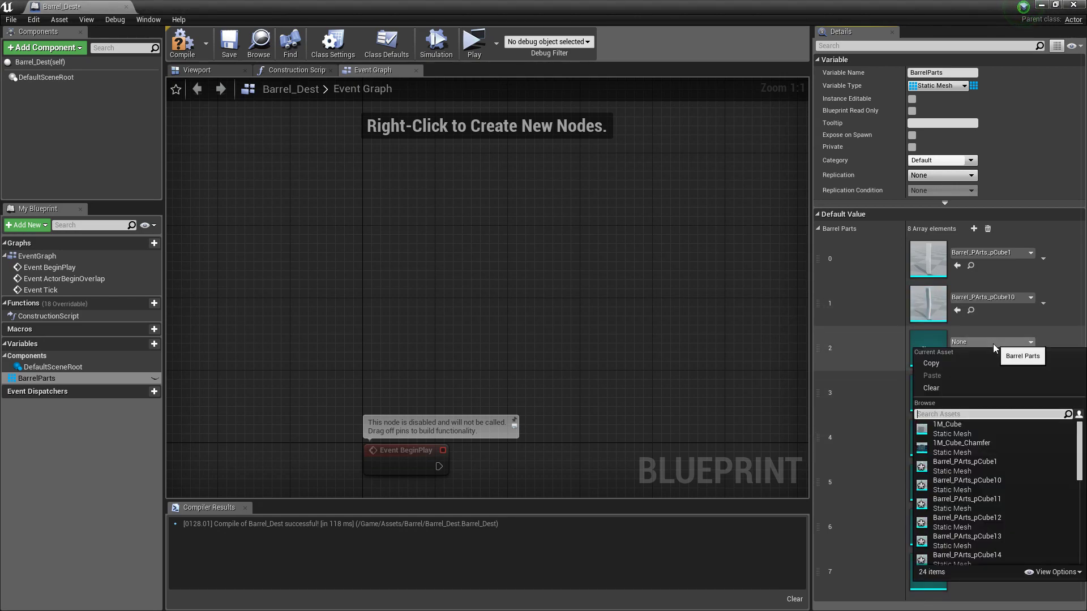
{"action": "left_click", "coordinate": [989, 503]}
Assign Barrel_PArts_pCube12, pCube13 and pCube14 to elements 3, 4 and 5 of the BarrelParts array.
{"action": "left_click", "coordinate": [1010, 389]}
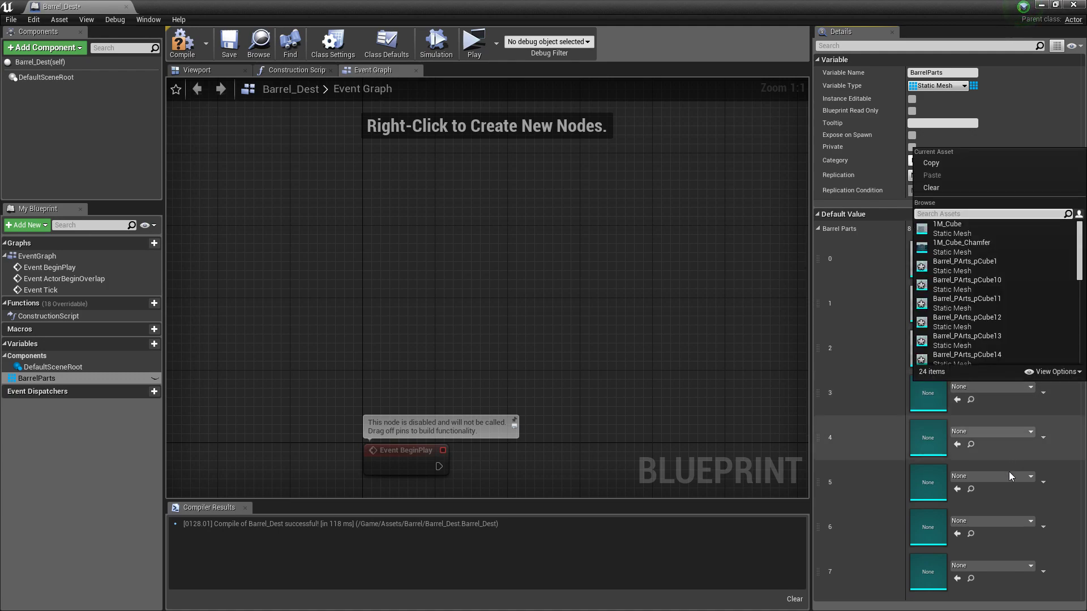
{"action": "left_click", "coordinate": [1003, 318]}
{"action": "left_click", "coordinate": [997, 434]}
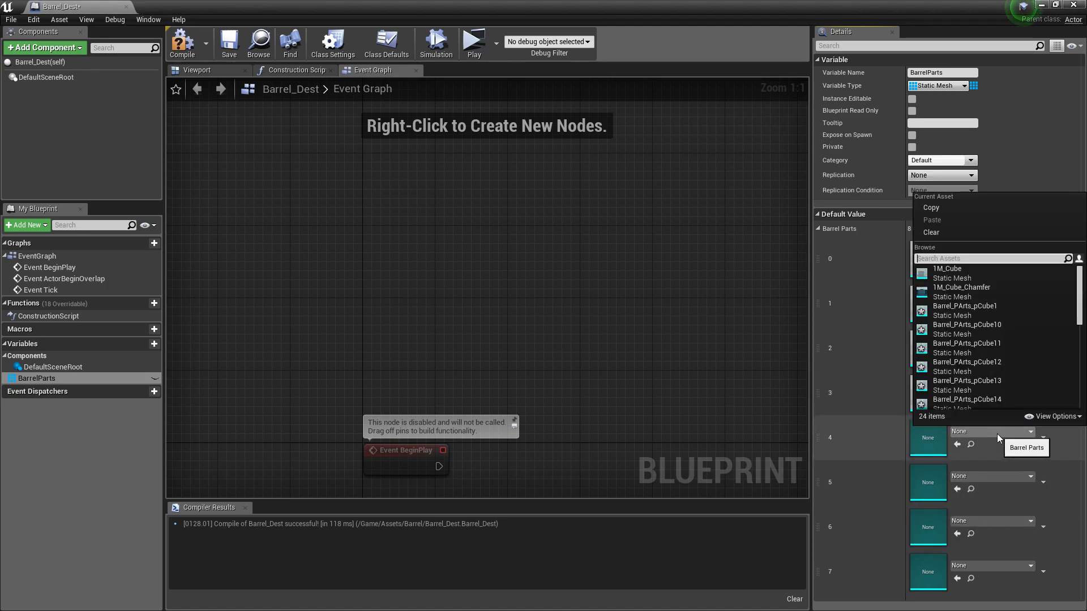
{"action": "left_click", "coordinate": [996, 381]}
{"action": "left_click", "coordinate": [993, 476]}
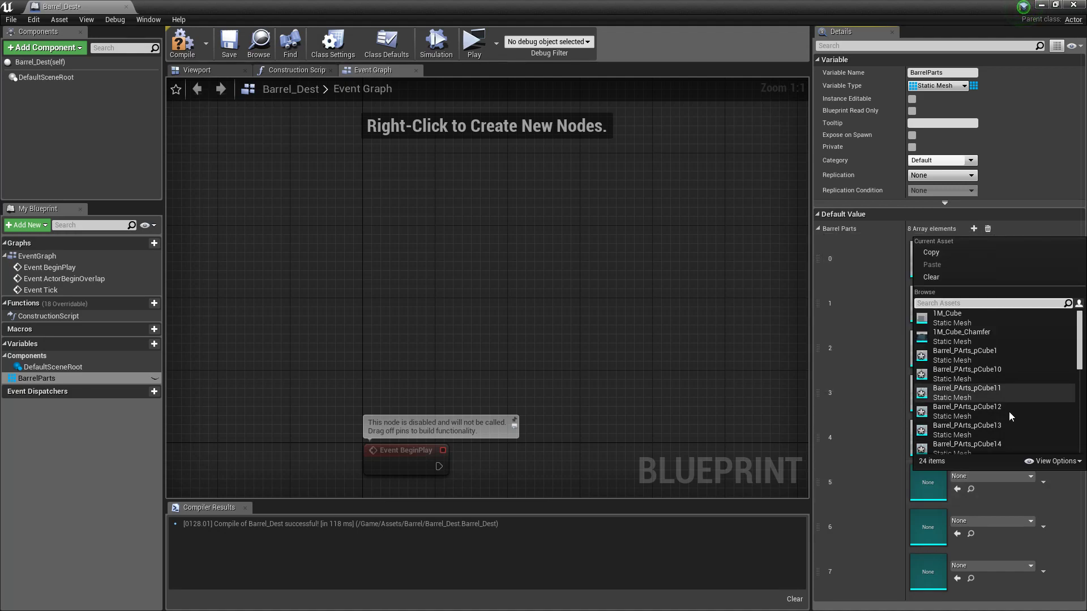
{"action": "left_click", "coordinate": [1001, 443]}
Assign Barrel_PArts_pCube15 and pCube16 to elements 6 and 7 of the BarrelParts array.
{"action": "left_click", "coordinate": [1000, 521]}
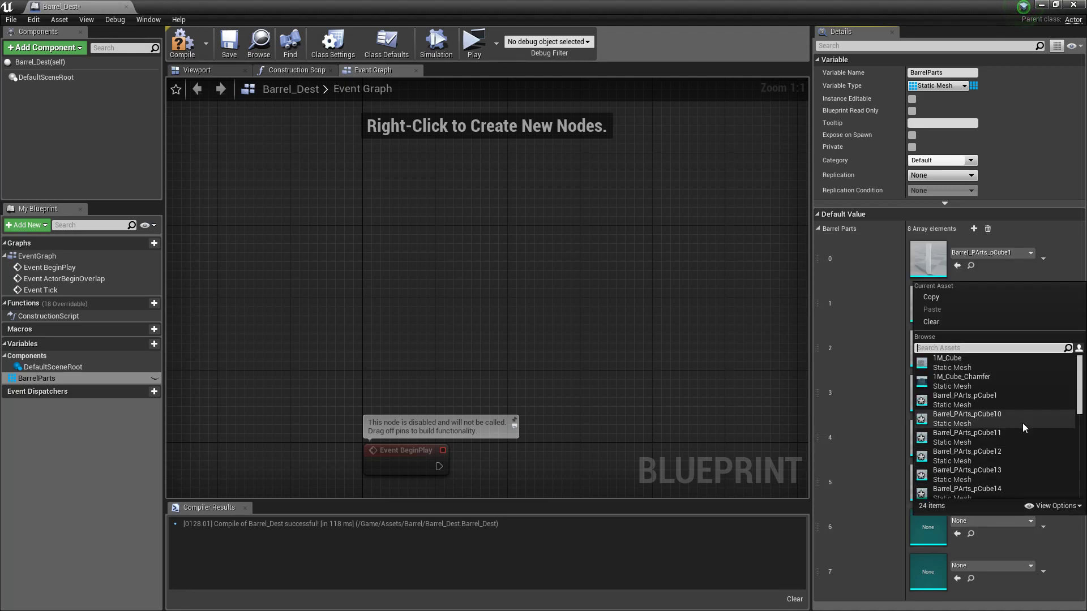
{"action": "left_click", "coordinate": [1014, 456]}
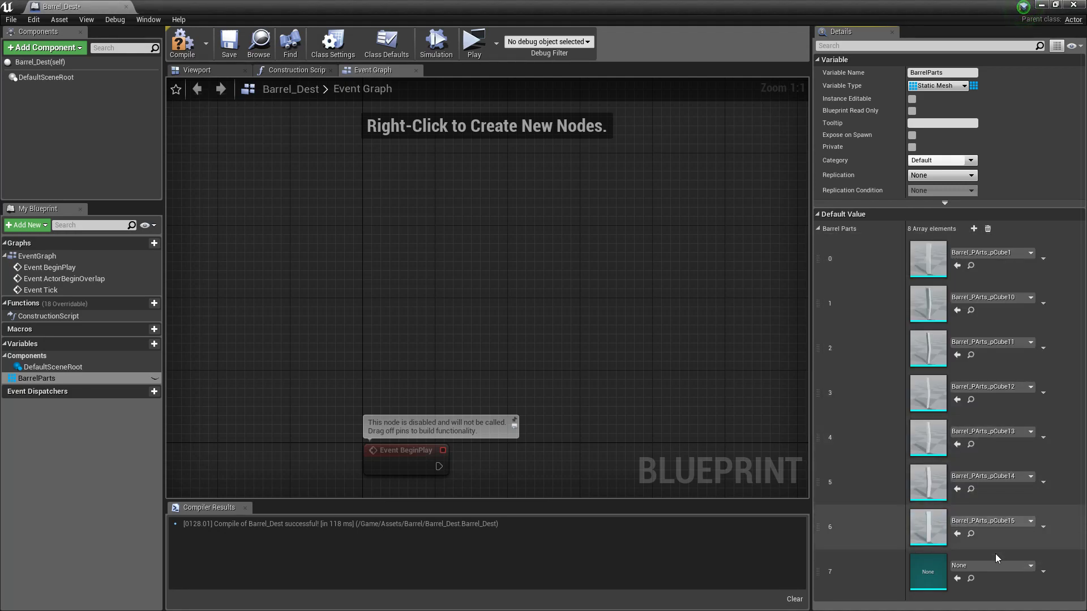
{"action": "left_click", "coordinate": [993, 566]}
{"action": "scroll", "coordinate": [997, 507], "scroll_direction": "down", "scroll_amount": 2}
{"action": "left_click", "coordinate": [1000, 516]}
Extend the BarrelParts array to 12 elements and assign Barrel_PArts_pCube17 to element 8.
{"action": "left_click", "coordinate": [973, 228]}
{"action": "left_click", "coordinate": [973, 229]}
{"action": "left_click", "coordinate": [973, 228]}
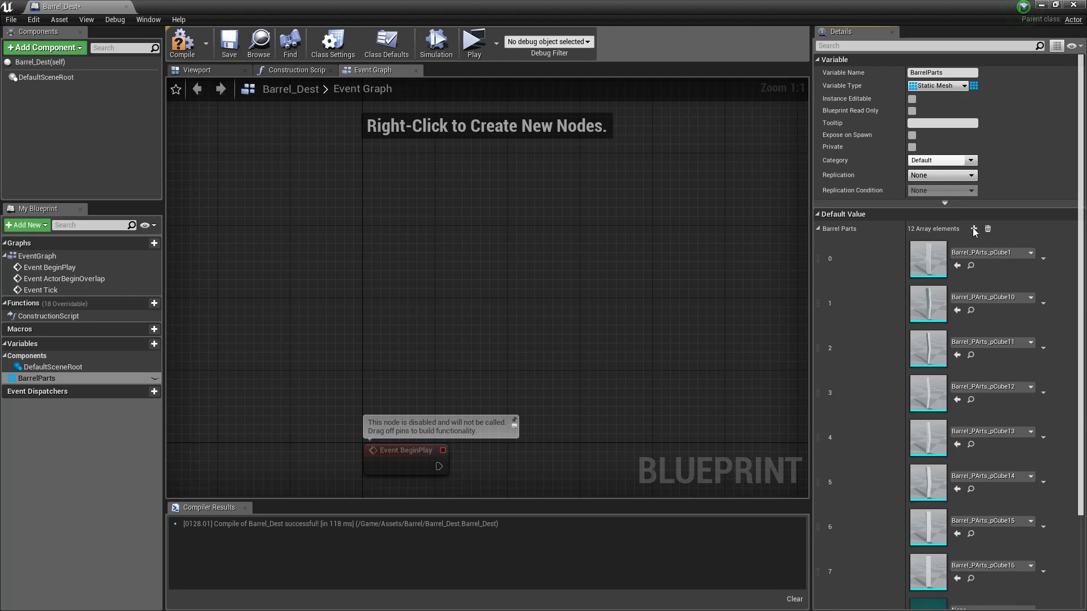
{"action": "scroll", "coordinate": [985, 396], "scroll_direction": "down", "scroll_amount": 5}
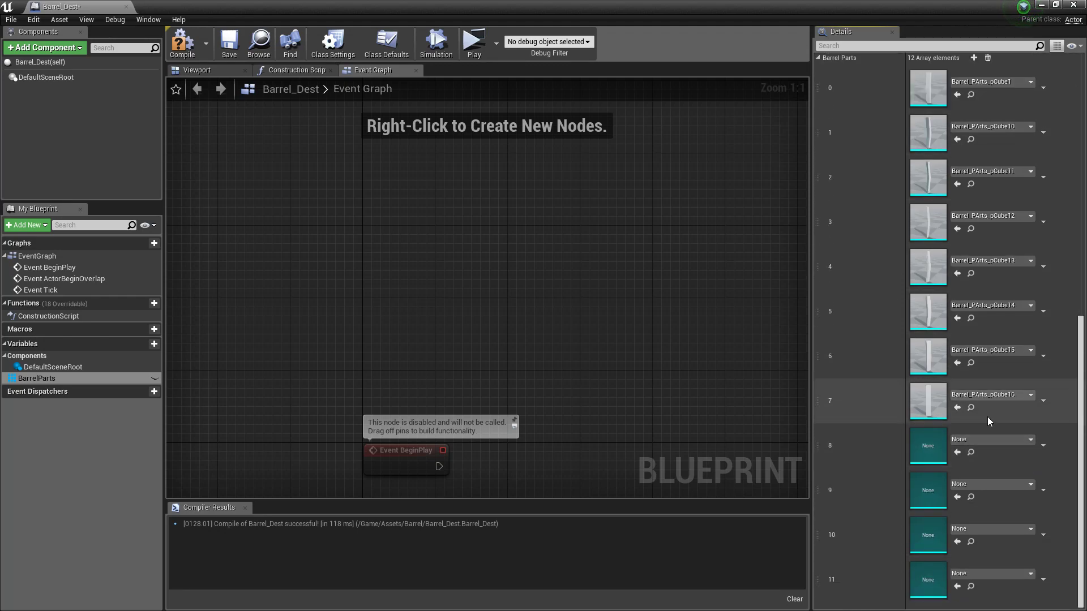
{"action": "left_click", "coordinate": [988, 441]}
{"action": "left_click", "coordinate": [983, 472]}
{"action": "left_click", "coordinate": [998, 438]}
{"action": "scroll", "coordinate": [1003, 386], "scroll_direction": "down", "scroll_amount": 2}
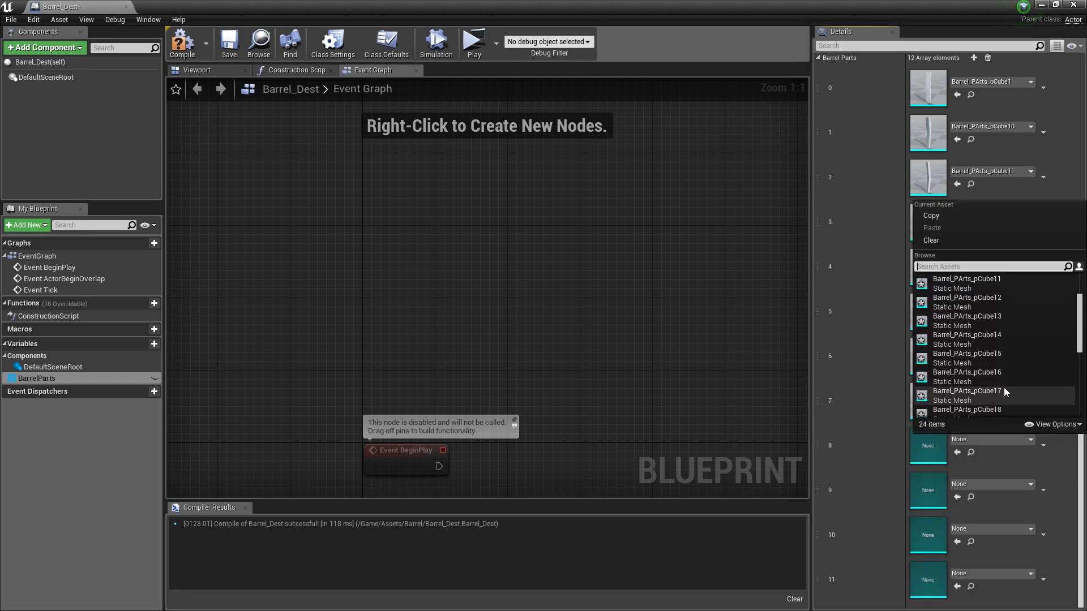
{"action": "left_click", "coordinate": [1003, 387]}
Assign Barrel_PArts_pCube18, pCube2 and pCube3 to elements 9, 10 and 11 of the BarrelParts array.
{"action": "left_click", "coordinate": [989, 484]}
{"action": "scroll", "coordinate": [1003, 427], "scroll_direction": "down", "scroll_amount": 2}
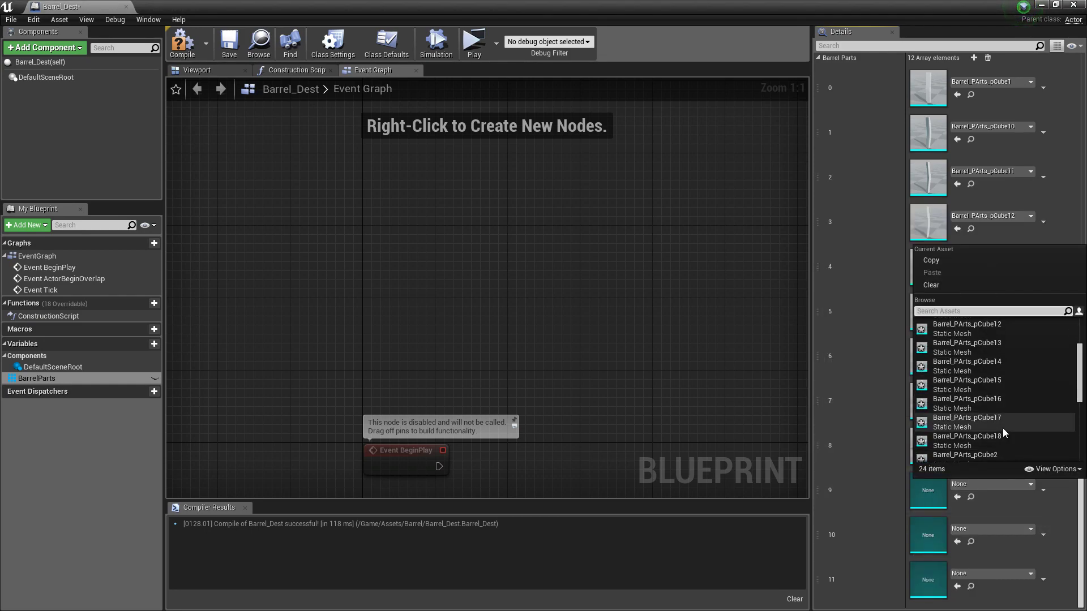
{"action": "left_click", "coordinate": [1003, 422]}
{"action": "left_click", "coordinate": [1005, 525]}
{"action": "scroll", "coordinate": [1017, 461], "scroll_direction": "down", "scroll_amount": 3}
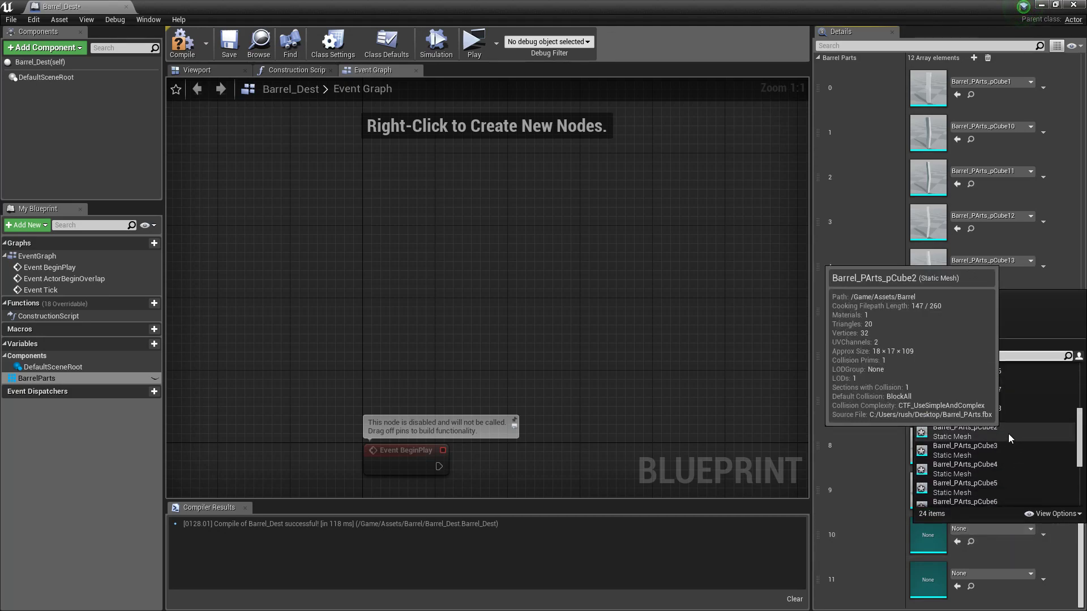
{"action": "left_click", "coordinate": [1007, 434]}
{"action": "left_click", "coordinate": [996, 572]}
{"action": "scroll", "coordinate": [999, 490], "scroll_direction": "down", "scroll_amount": 2}
{"action": "scroll", "coordinate": [1000, 490], "scroll_direction": "down", "scroll_amount": 2}
{"action": "left_click", "coordinate": [996, 511]}
Extend the BarrelParts array to 17 elements and assign Barrel_PArts_pCube4 to element 12.
{"action": "scroll", "coordinate": [983, 181], "scroll_direction": "up", "scroll_amount": 2}
{"action": "left_click", "coordinate": [974, 167]}
{"action": "left_click", "coordinate": [974, 167]}
{"action": "left_click", "coordinate": [974, 167]}
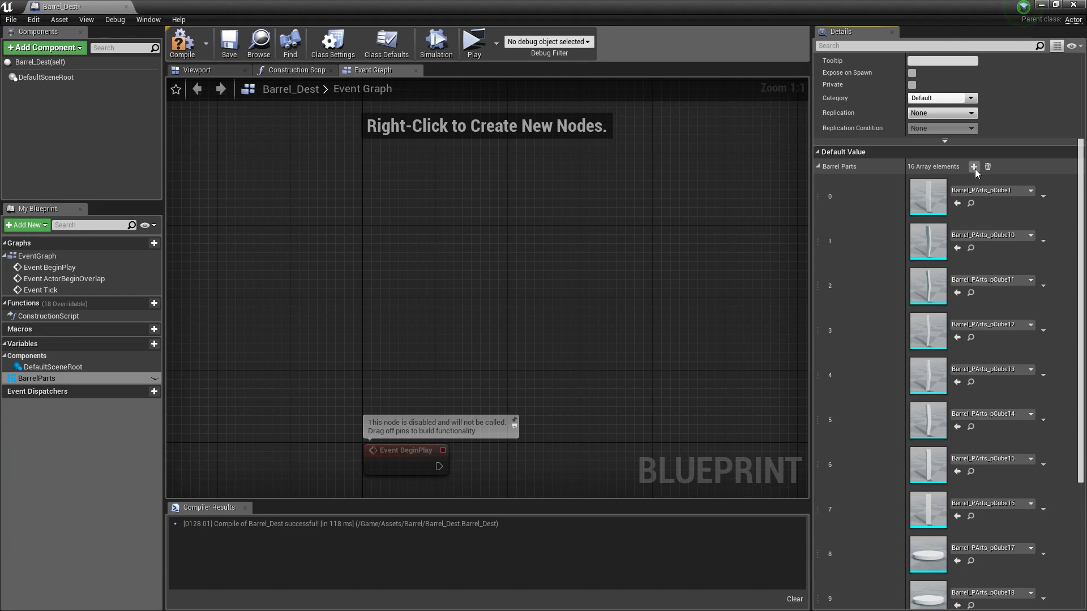
{"action": "scroll", "coordinate": [983, 328], "scroll_direction": "down", "scroll_amount": 5}
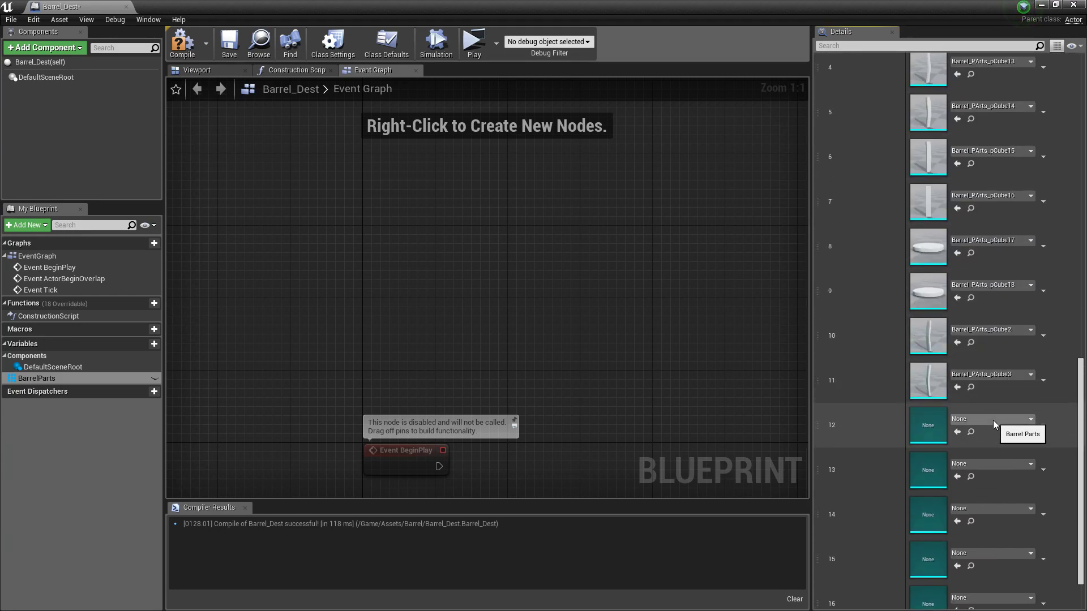
{"action": "left_click", "coordinate": [992, 420]}
{"action": "left_click", "coordinate": [1003, 420]}
{"action": "left_click", "coordinate": [1002, 420]}
{"action": "scroll", "coordinate": [1001, 350], "scroll_direction": "down", "scroll_amount": 5}
{"action": "scroll", "coordinate": [1002, 350], "scroll_direction": "up", "scroll_amount": 2}
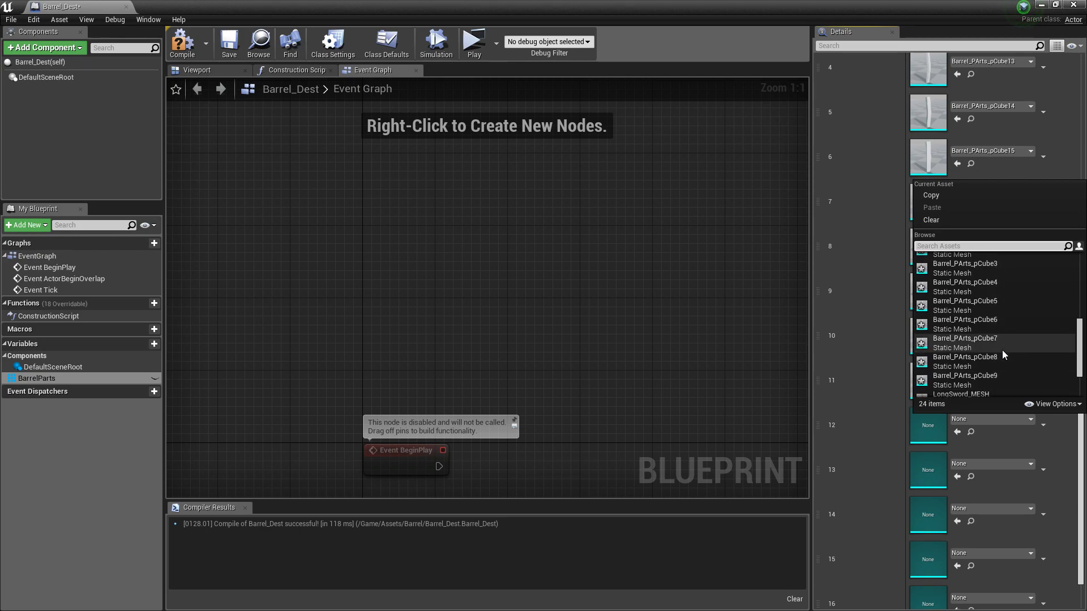
{"action": "left_click", "coordinate": [996, 300]}
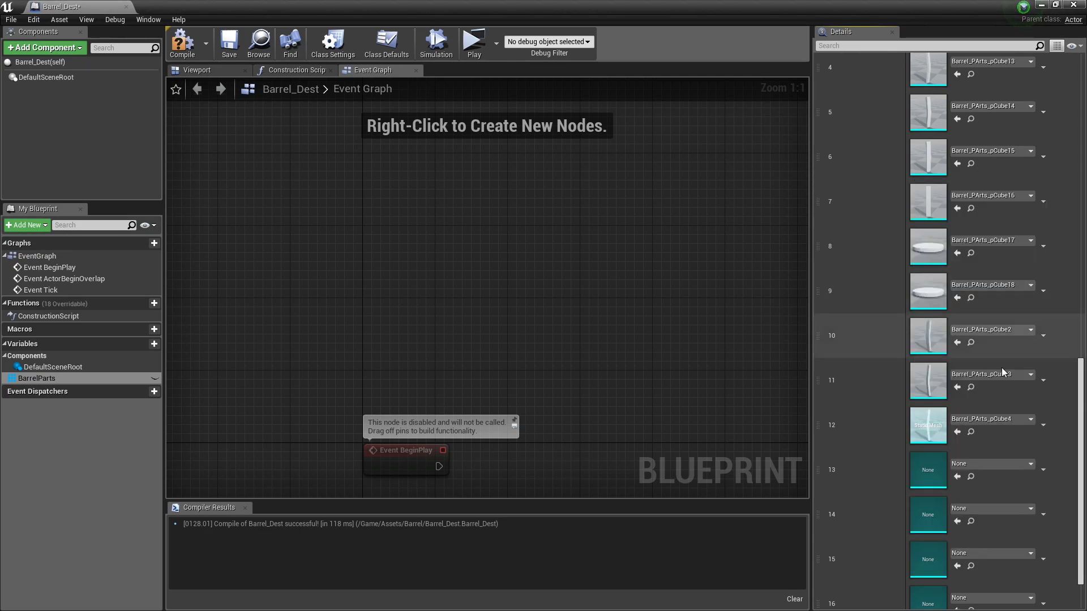
Assign Barrel_PArts_pCube5 and pCube6 to elements 13 and 14 of the BarrelParts array.
{"action": "left_click", "coordinate": [997, 461]}
{"action": "scroll", "coordinate": [1000, 374], "scroll_direction": "down", "scroll_amount": 4}
{"action": "left_click", "coordinate": [1002, 400]}
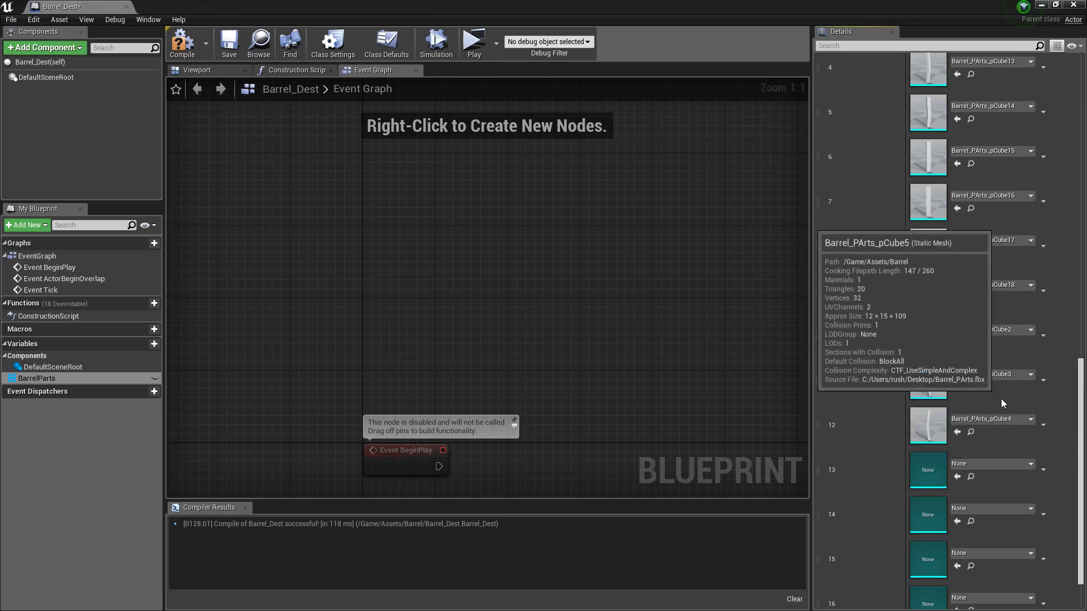
{"action": "left_click", "coordinate": [1000, 508]}
{"action": "scroll", "coordinate": [1007, 419], "scroll_direction": "down", "scroll_amount": 3}
{"action": "scroll", "coordinate": [1007, 422], "scroll_direction": "down", "scroll_amount": 5}
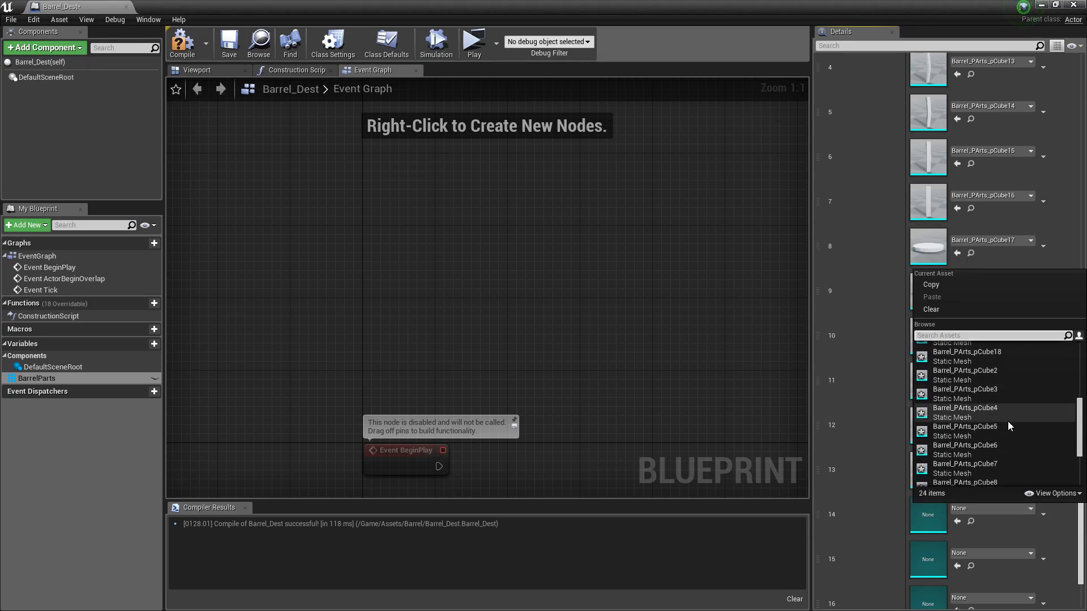
{"action": "left_click", "coordinate": [999, 396]}
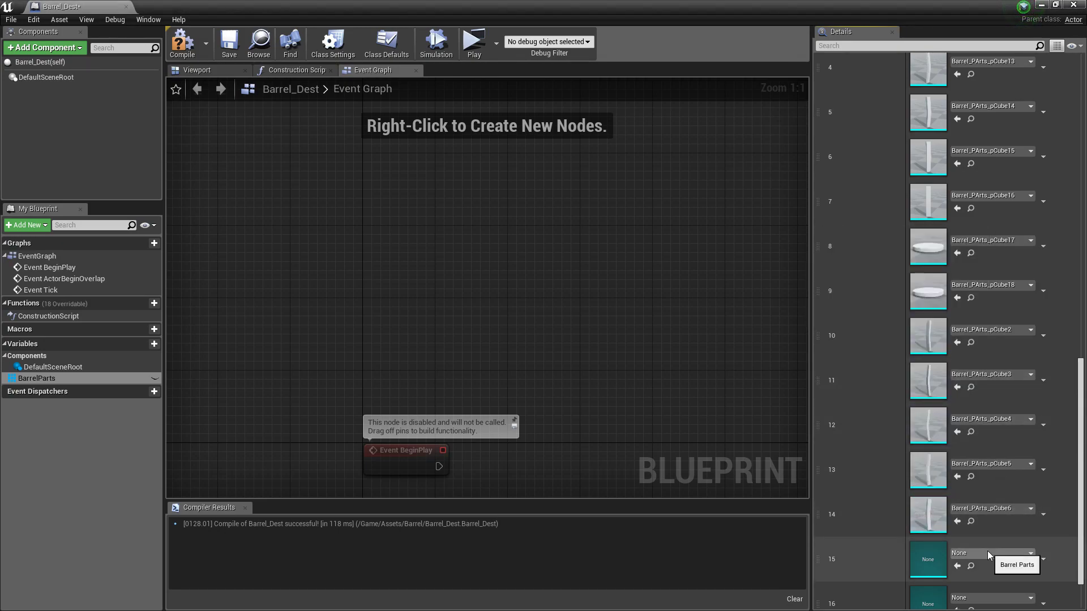
Assign Barrel_PArts_pCube7 and pCube8 to elements 15 and 16 of the BarrelParts array.
{"action": "left_click", "coordinate": [987, 552]}
{"action": "scroll", "coordinate": [1007, 464], "scroll_direction": "down", "scroll_amount": 3}
{"action": "scroll", "coordinate": [1007, 474], "scroll_direction": "down", "scroll_amount": 2}
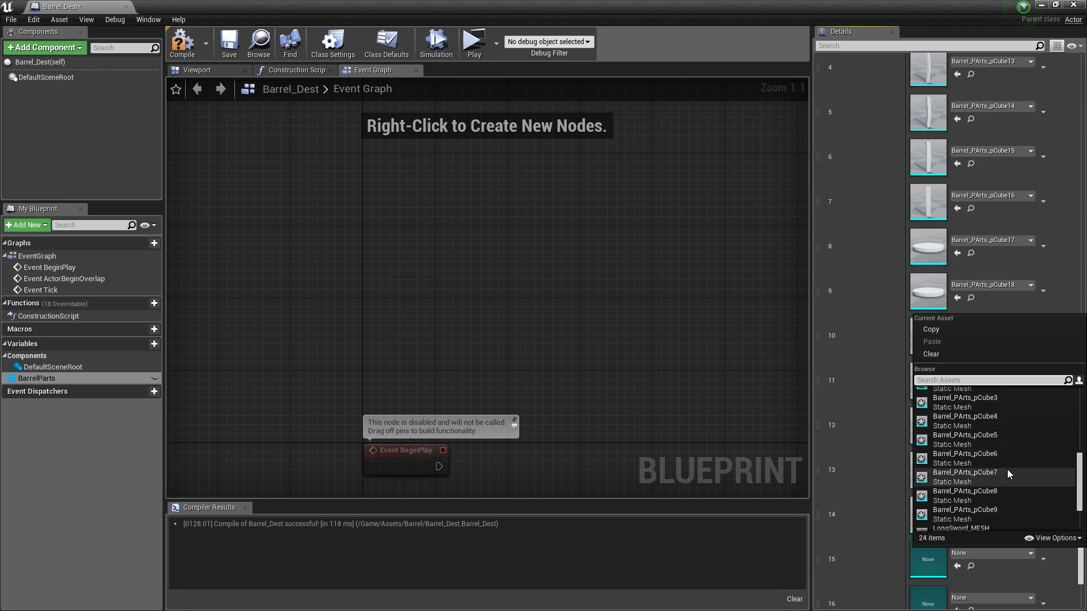
{"action": "left_click", "coordinate": [1006, 471]}
{"action": "scroll", "coordinate": [1058, 529], "scroll_direction": "down", "scroll_amount": 1}
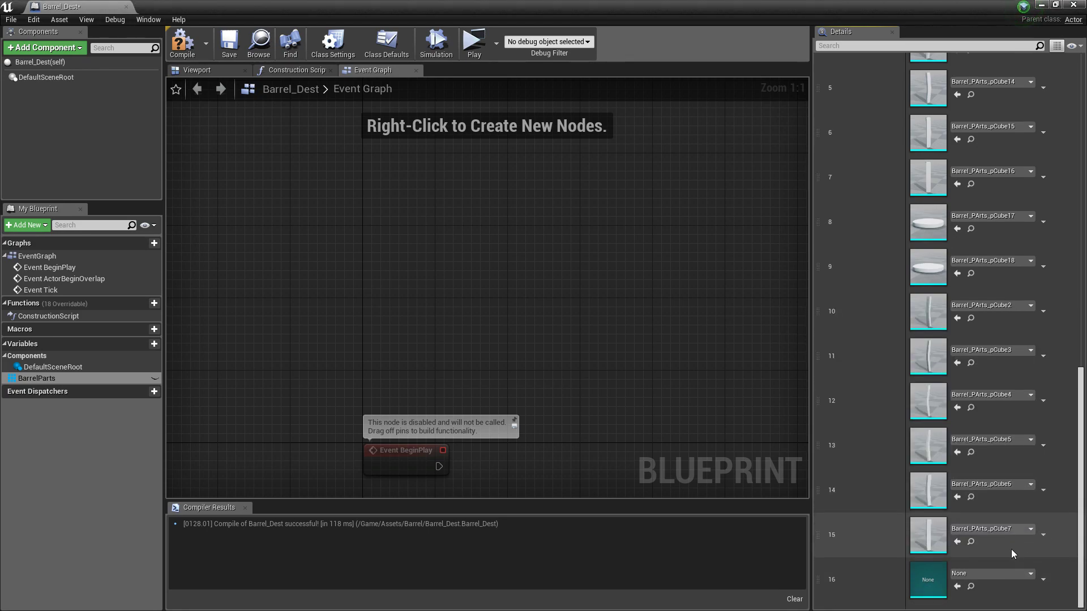
{"action": "left_click", "coordinate": [997, 574]}
{"action": "scroll", "coordinate": [1023, 505], "scroll_direction": "down", "scroll_amount": 5}
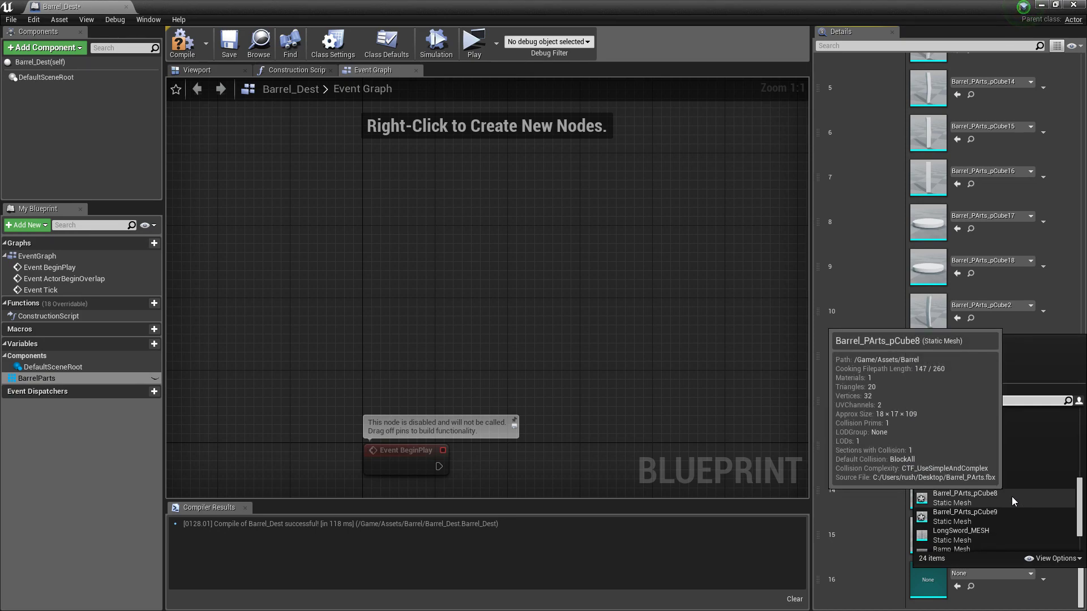
{"action": "left_click", "coordinate": [1010, 497]}
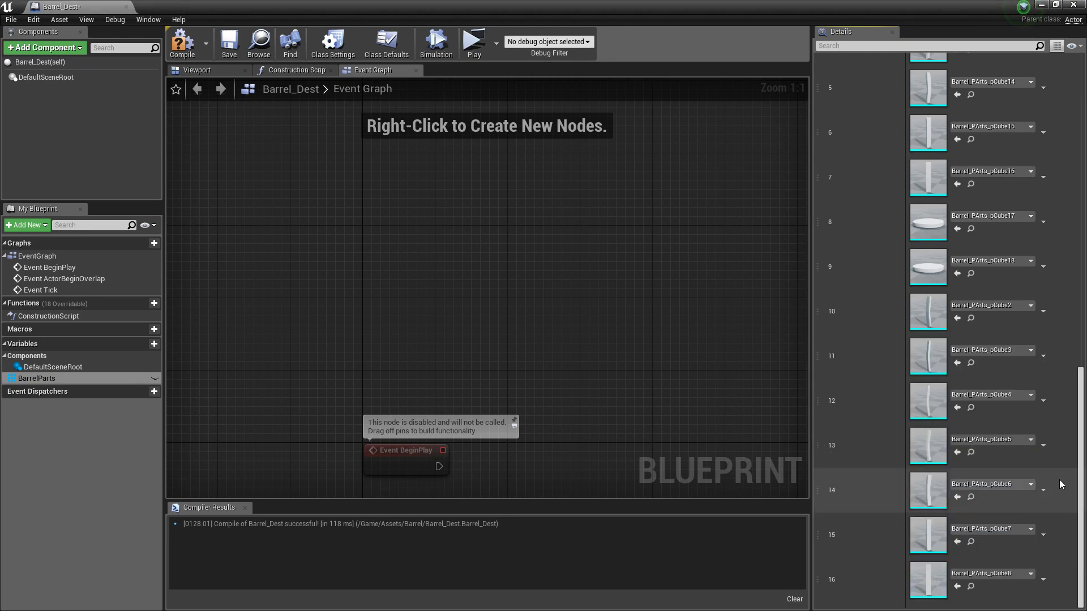
Add element 17 with Barrel_PArts_pCube9 to the BarrelParts array, then compile and save the Blueprint.
{"action": "scroll", "coordinate": [1058, 480], "scroll_direction": "up", "scroll_amount": 10}
{"action": "left_click", "coordinate": [974, 228]}
{"action": "scroll", "coordinate": [990, 396], "scroll_direction": "down", "scroll_amount": 10}
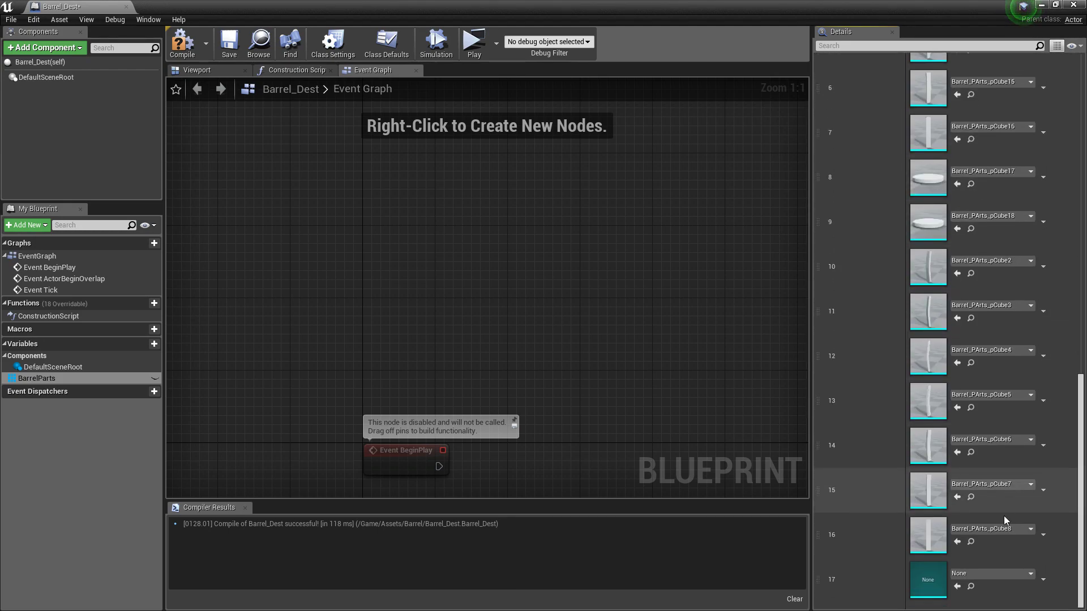
{"action": "left_click", "coordinate": [990, 573]}
{"action": "scroll", "coordinate": [1021, 498], "scroll_direction": "down", "scroll_amount": 5}
{"action": "scroll", "coordinate": [1020, 503], "scroll_direction": "down", "scroll_amount": 1}
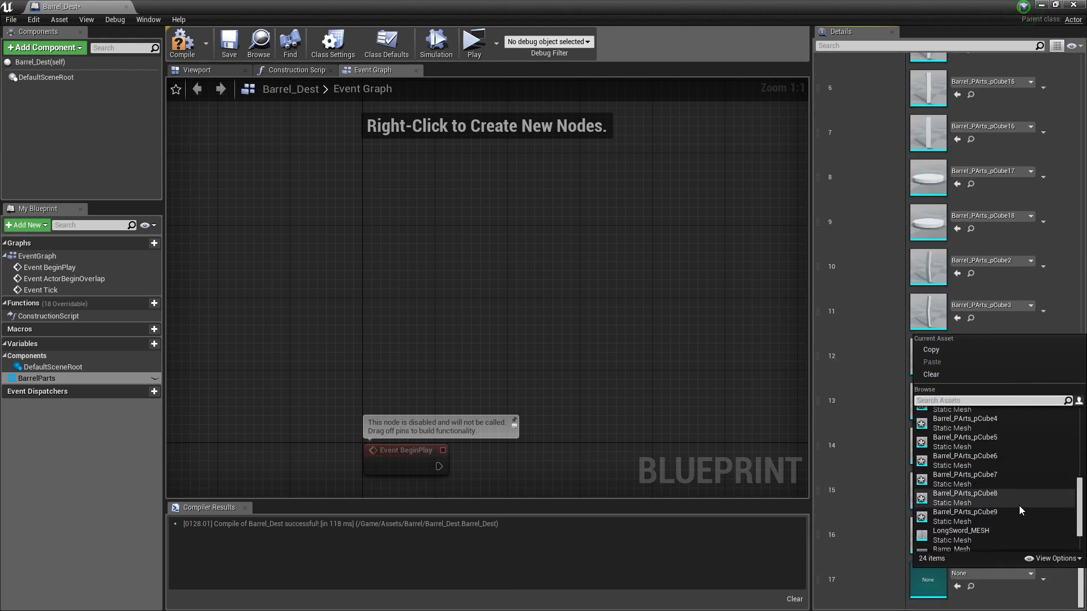
{"action": "left_click", "coordinate": [1005, 511]}
{"action": "left_click", "coordinate": [182, 42]}
{"action": "left_click", "coordinate": [229, 43]}
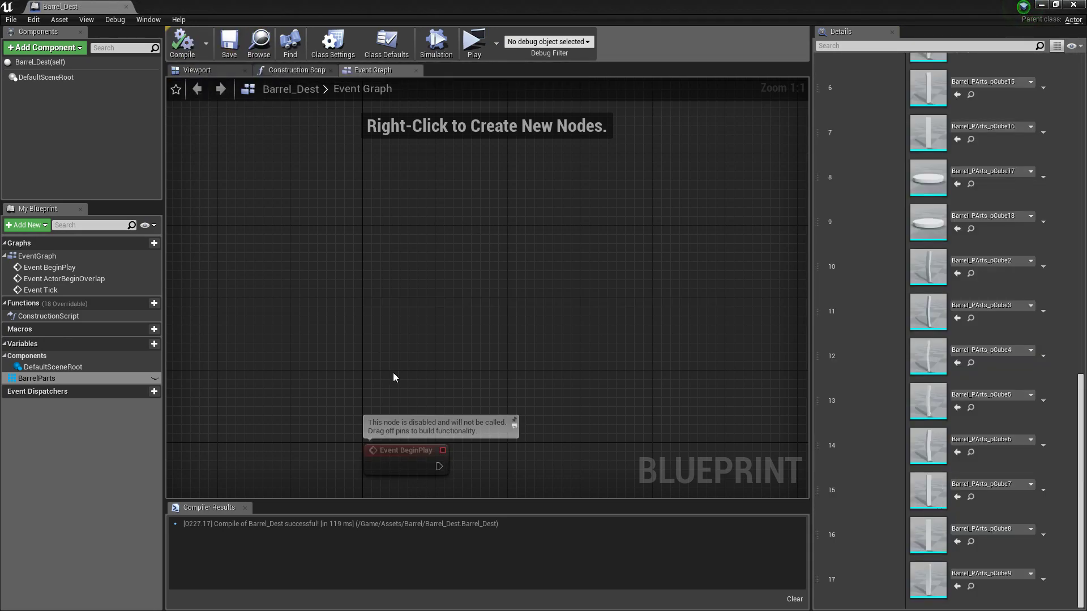
Open the Construction Script and place a BarrelParts getter node below its entry node.
{"action": "left_click", "coordinate": [295, 70]}
{"action": "right_click_drag", "start_coordinate": [402, 305], "coordinate": [322, 287]}
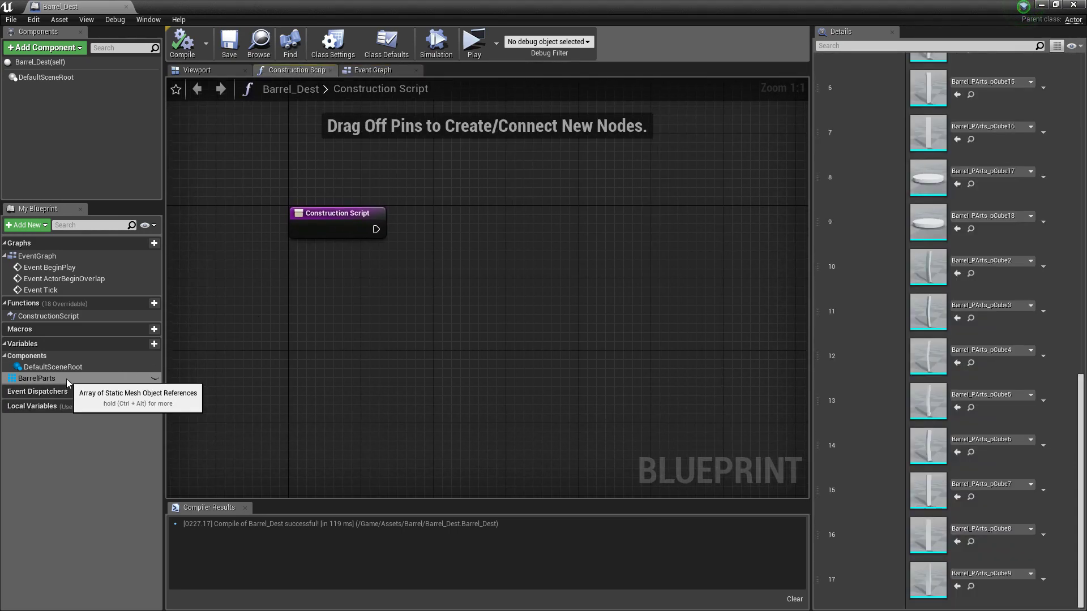
{"action": "left_click_drag", "start_coordinate": [66, 379], "coordinate": [339, 350]}
{"action": "right_click_drag", "start_coordinate": [435, 273], "coordinate": [440, 246]}
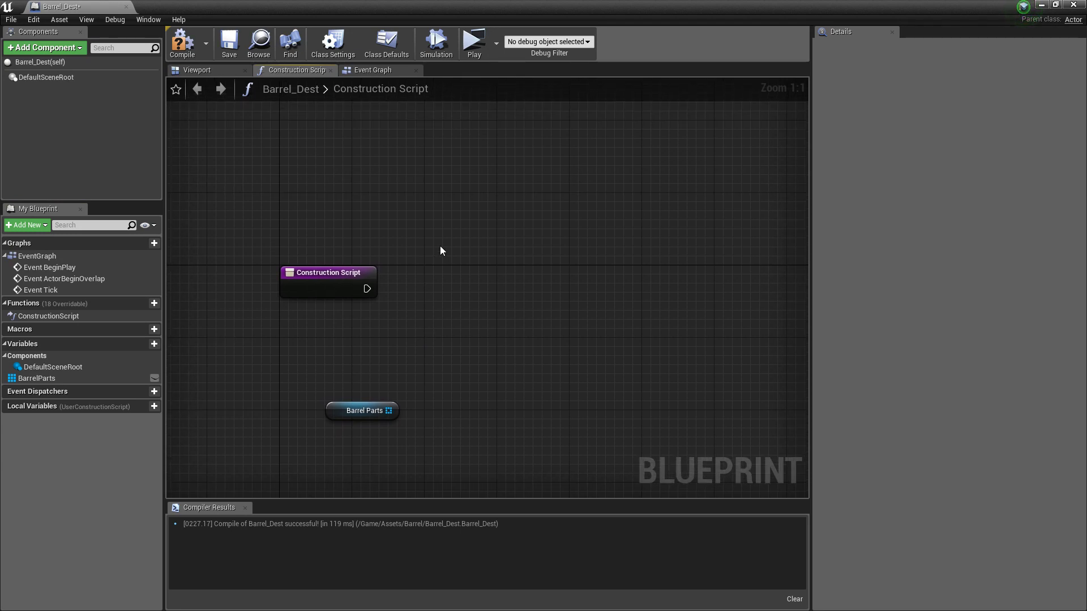
Create an Add Static Mesh Component node and place it to the right of the Construction Script entry node.
{"action": "right_click", "coordinate": [475, 228]}
{"action": "type", "text": "add static mesh"}
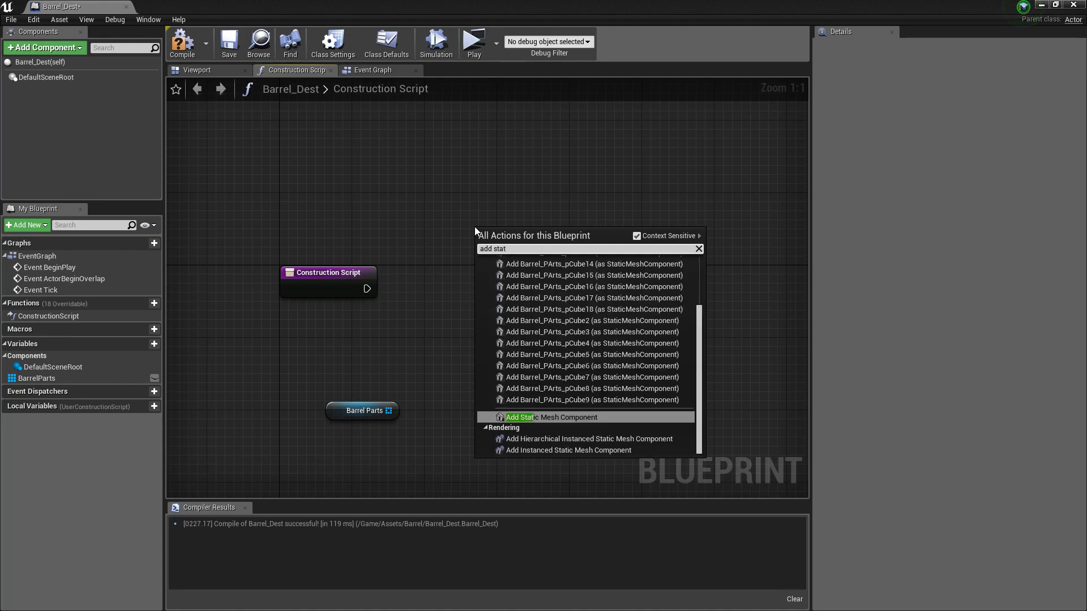
{"action": "key", "text": "Return"}
{"action": "left_click_drag", "start_coordinate": [497, 235], "coordinate": [653, 253]}
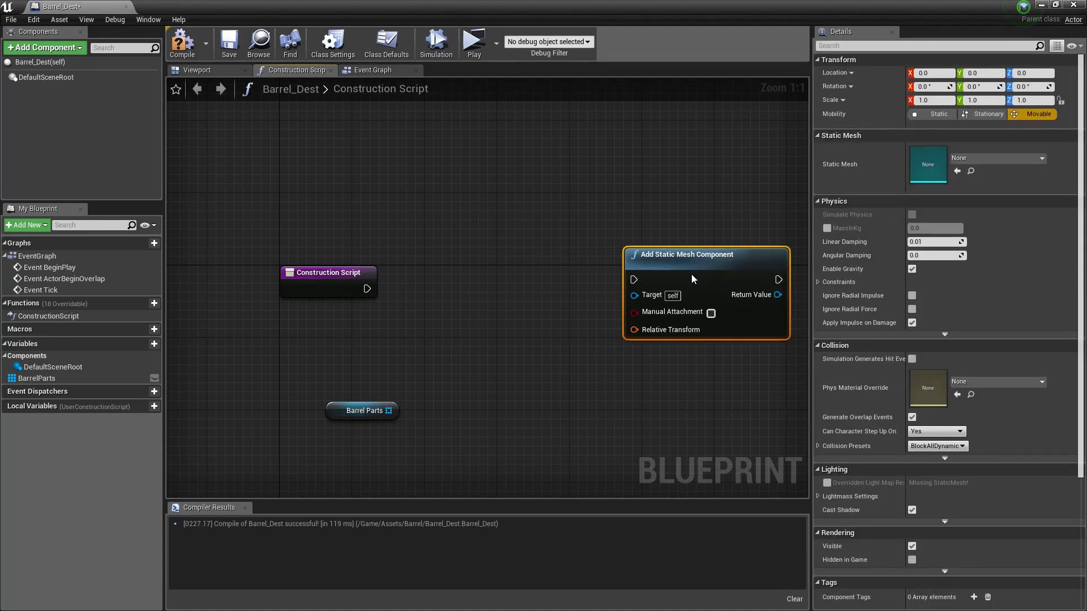
Add a ForEachLoop node, feed it the Barrel Parts array, and arrange the getter and Construction Script entry before it.
{"action": "left_click", "coordinate": [451, 232]}
{"action": "left_click_drag", "start_coordinate": [458, 251], "coordinate": [328, 226]}
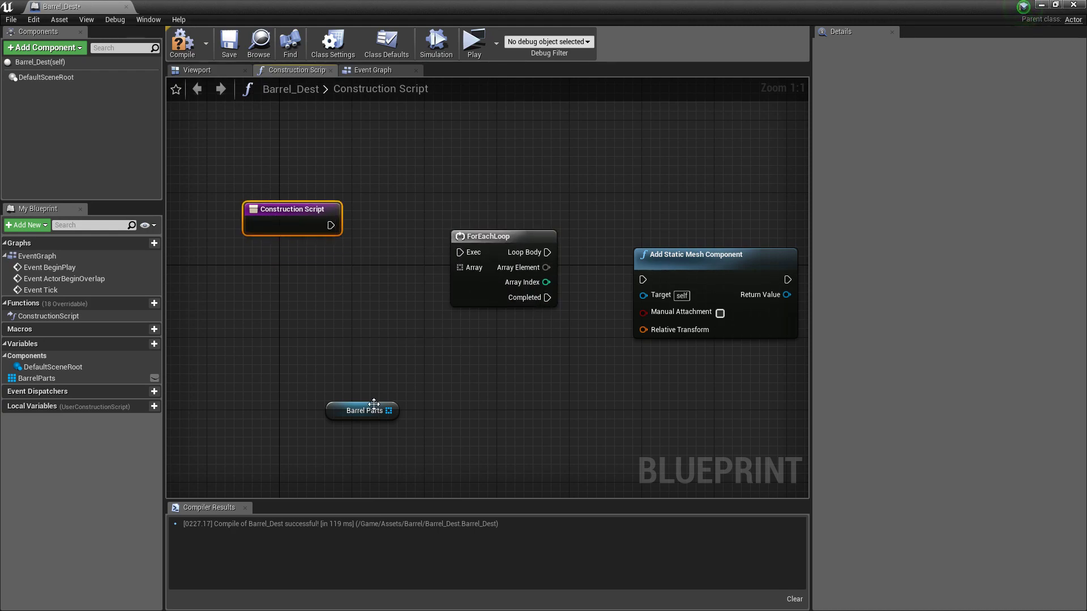
{"action": "left_click_drag", "start_coordinate": [388, 410], "coordinate": [443, 305]}
{"action": "left_click_drag", "start_coordinate": [467, 269], "coordinate": [466, 268]}
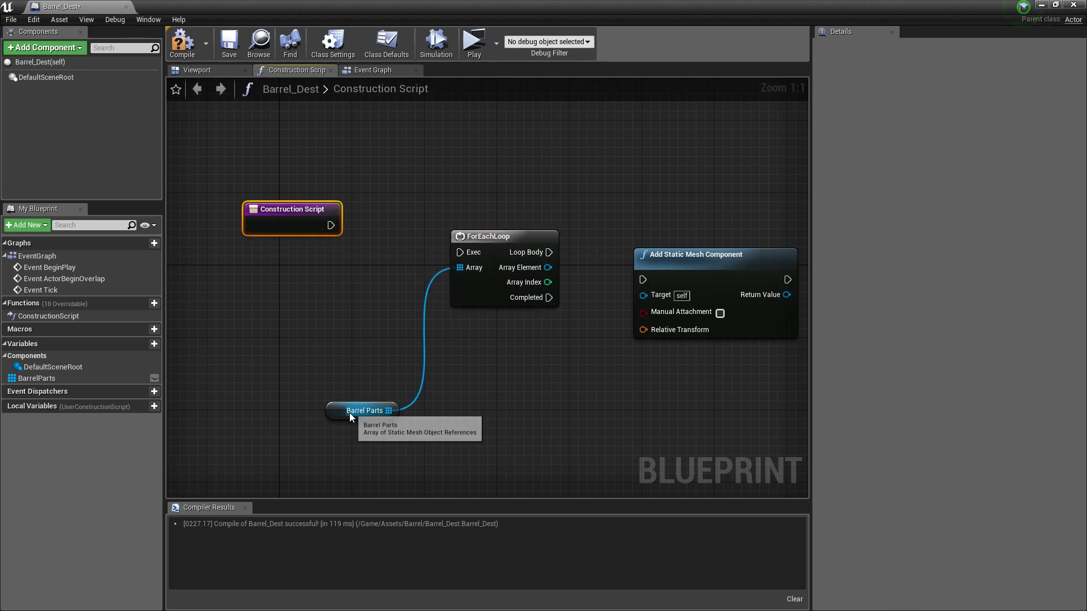
{"action": "left_click", "coordinate": [356, 410]}
{"action": "left_click_drag", "start_coordinate": [356, 410], "coordinate": [291, 272]}
Connect the ForEachLoop's Loop Body to Add Static Mesh Component and split that node's Relative Transform input.
{"action": "right_click_drag", "start_coordinate": [514, 347], "coordinate": [369, 355]}
{"action": "left_click_drag", "start_coordinate": [572, 260], "coordinate": [581, 215]}
{"action": "left_click_drag", "start_coordinate": [404, 261], "coordinate": [485, 247]}
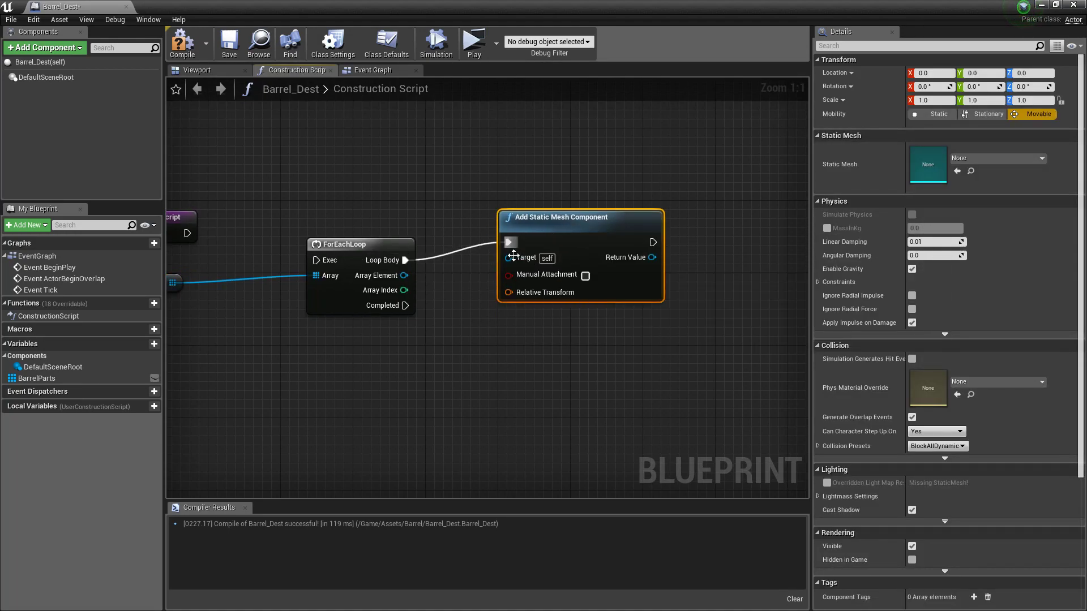
{"action": "right_click", "coordinate": [508, 292]}
{"action": "left_click", "coordinate": [537, 331]}
Create a Set Static Mesh node from the new component's Return Value and feed the loop's Array Element into New Mesh.
{"action": "right_click_drag", "start_coordinate": [559, 311], "coordinate": [527, 259]}
{"action": "left_click_drag", "start_coordinate": [509, 225], "coordinate": [641, 254]}
{"action": "type", "text": "set static mesh"}
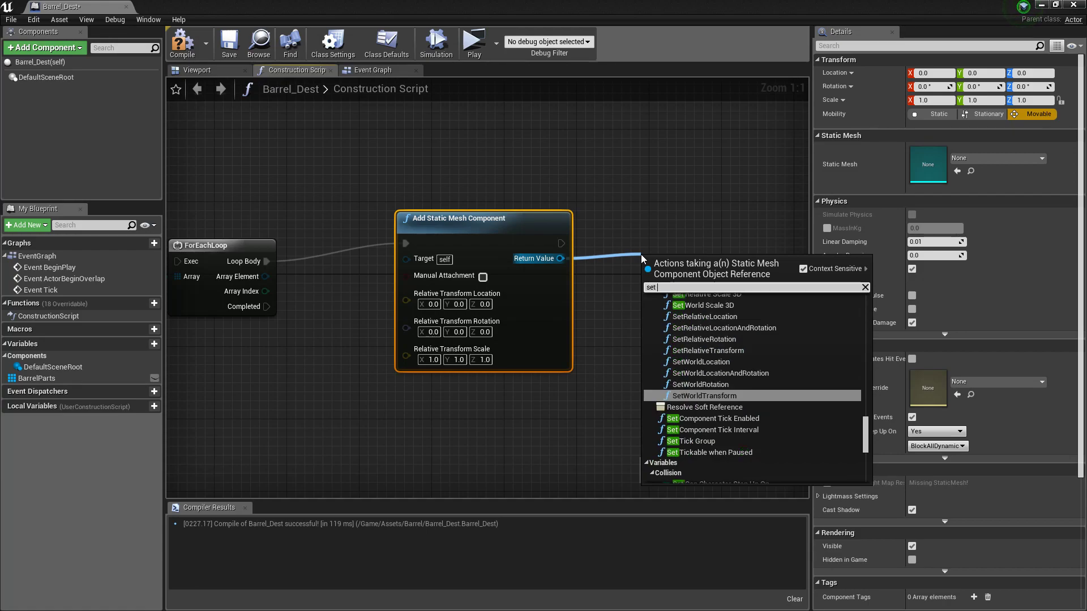
{"action": "key", "text": "Return"}
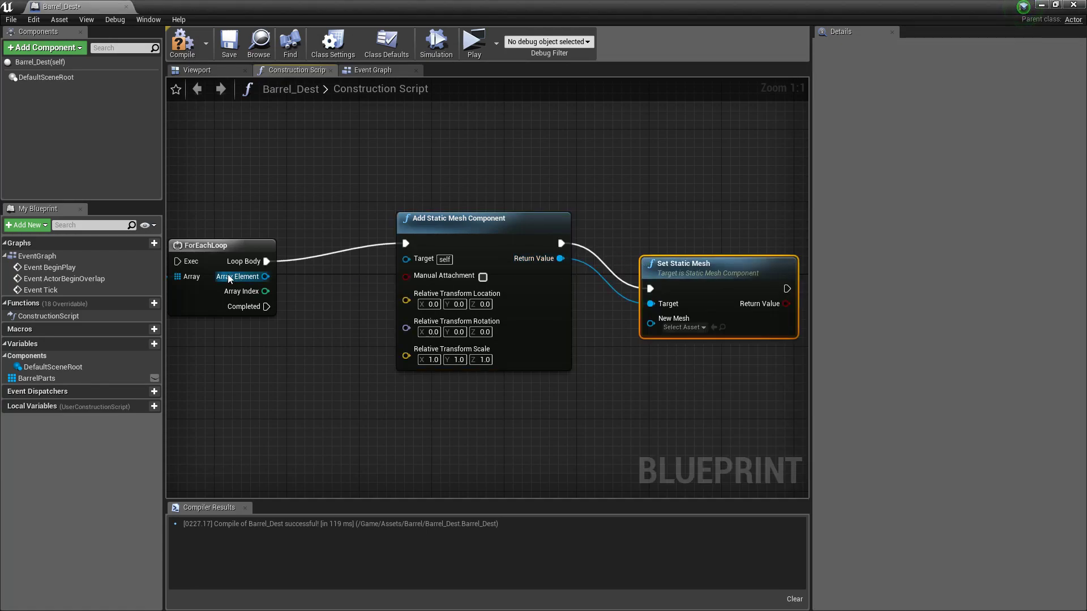
{"action": "left_click_drag", "start_coordinate": [230, 278], "coordinate": [667, 328]}
{"action": "right_click_drag", "start_coordinate": [681, 372], "coordinate": [519, 389]}
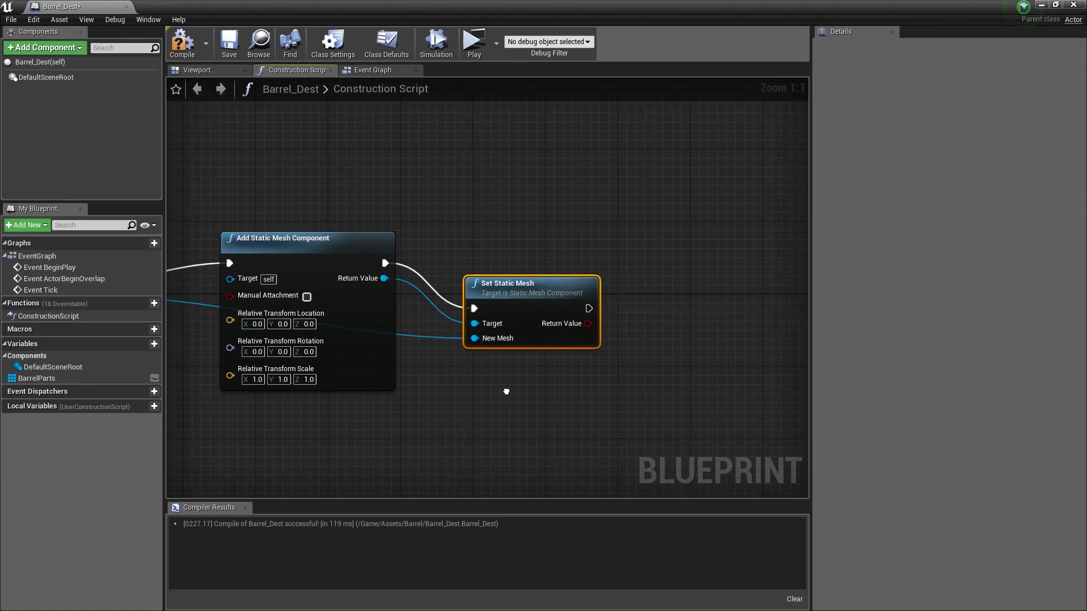
{"action": "left_click_drag", "start_coordinate": [515, 297], "coordinate": [546, 248]}
Connect the Construction Script entry to the ForEachLoop's Exec input and compile the Blueprint.
{"action": "right_click_drag", "start_coordinate": [529, 367], "coordinate": [612, 388]}
{"action": "right_click_drag", "start_coordinate": [215, 317], "coordinate": [459, 351]}
{"action": "left_click_drag", "start_coordinate": [466, 256], "coordinate": [338, 229]}
{"action": "left_click", "coordinate": [181, 44]}
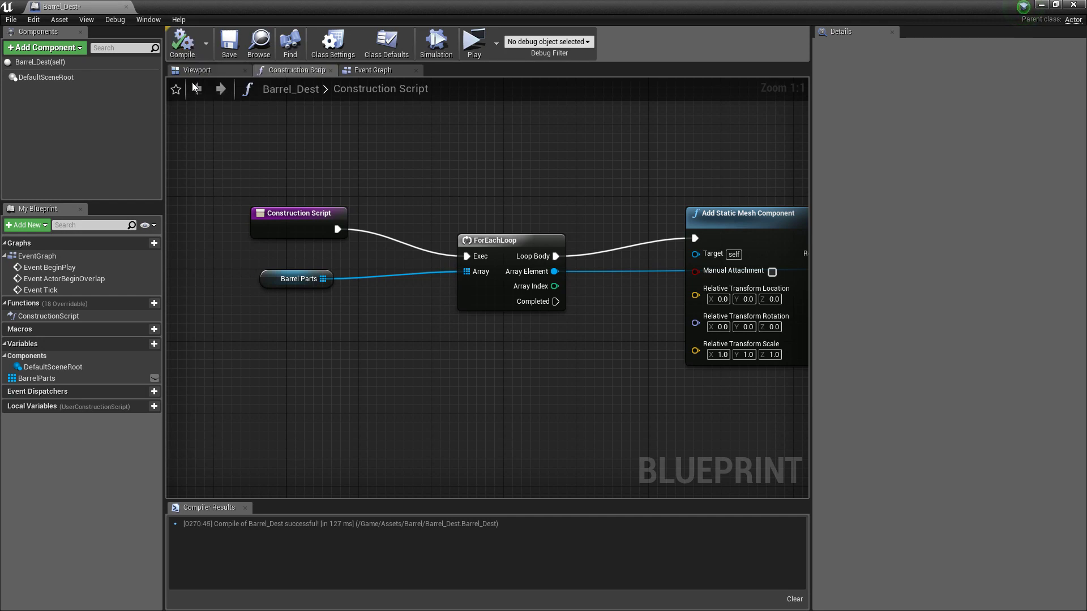
Inspect the barrel generated from the array in the Blueprint's 3D view.
{"action": "left_click", "coordinate": [196, 70]}
{"action": "scroll", "coordinate": [448, 340], "scroll_direction": "down", "scroll_amount": 3}
{"action": "left_click_drag", "start_coordinate": [447, 323], "coordinate": [387, 330]}
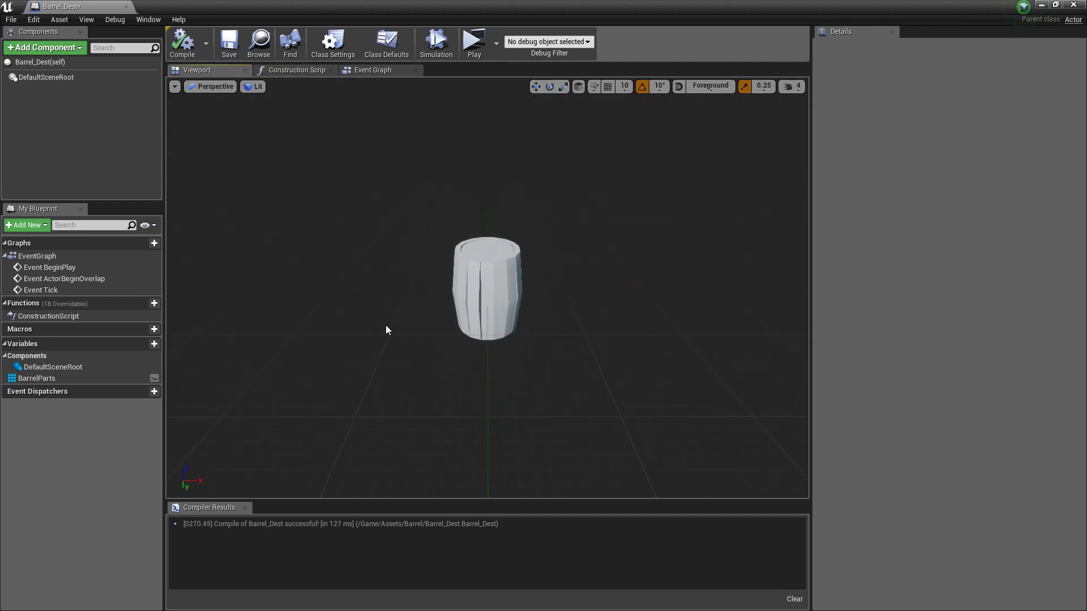
Switch to Maya and examine the barrel's individual side planks from several angles and distances.
{"action": "key", "text": "alt+Tab"}
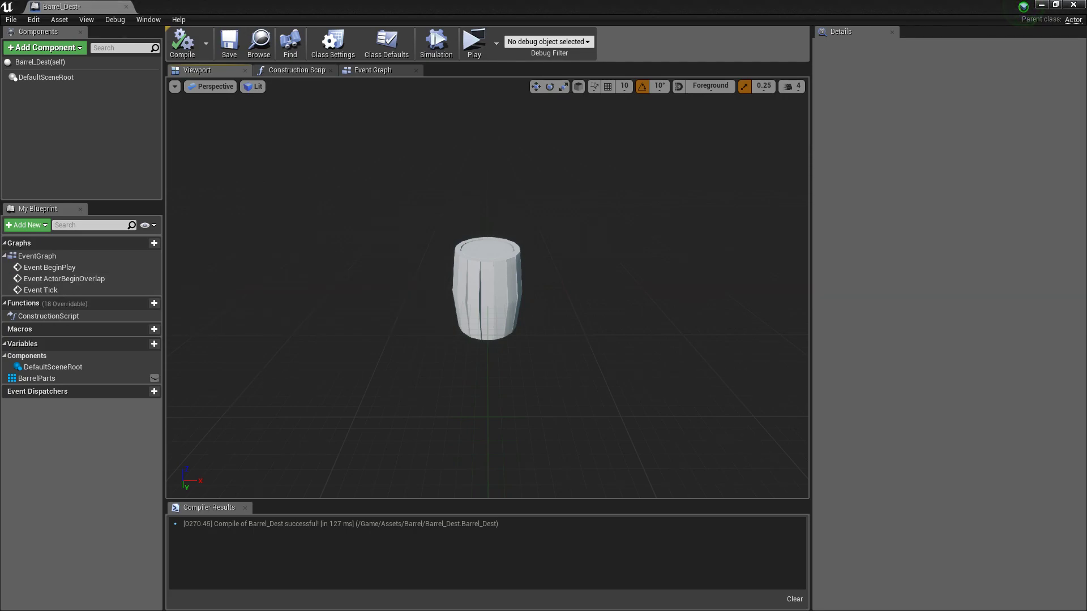
{"action": "left_click", "coordinate": [244, 369]}
{"action": "left_click", "coordinate": [433, 359]}
{"action": "left_click_drag", "start_coordinate": [435, 358], "coordinate": [398, 385], "text": "alt"}
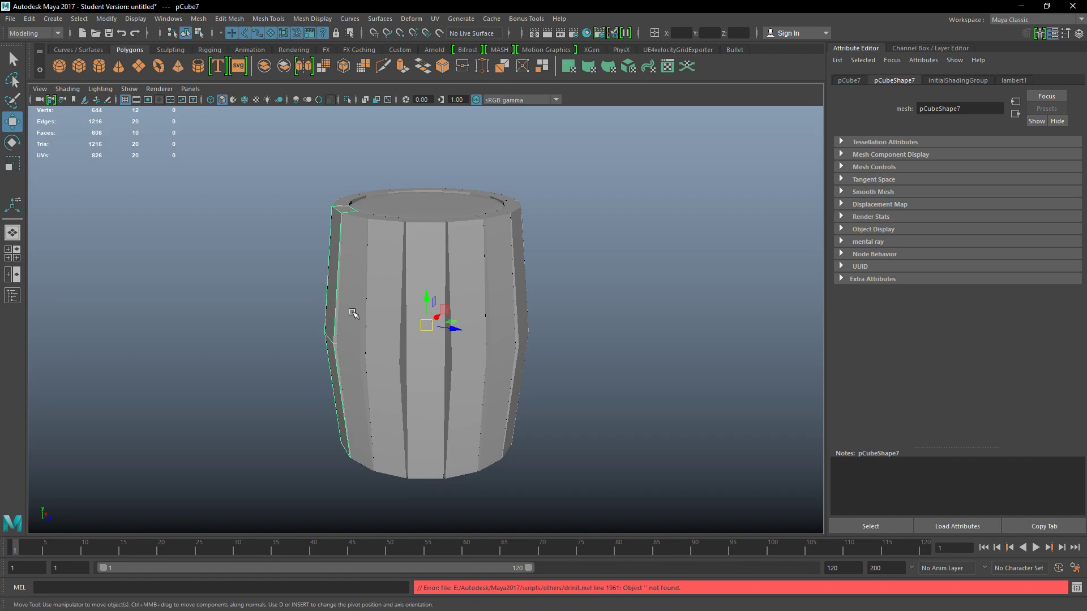
{"action": "left_click", "coordinate": [385, 340]}
{"action": "left_click", "coordinate": [421, 367]}
{"action": "left_click", "coordinate": [458, 370]}
{"action": "scroll", "coordinate": [453, 340], "scroll_direction": "up", "scroll_amount": 5}
{"action": "scroll", "coordinate": [451, 333], "scroll_direction": "up", "scroll_amount": 5}
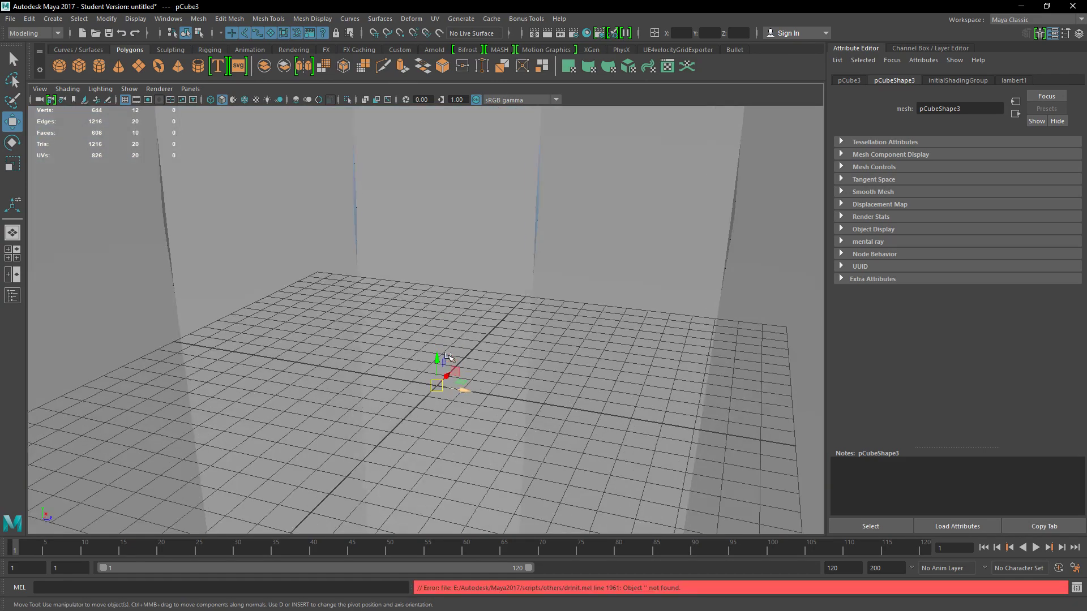
{"action": "scroll", "coordinate": [452, 385], "scroll_direction": "down", "scroll_amount": 5}
{"action": "left_click_drag", "start_coordinate": [488, 354], "coordinate": [578, 371], "text": "alt"}
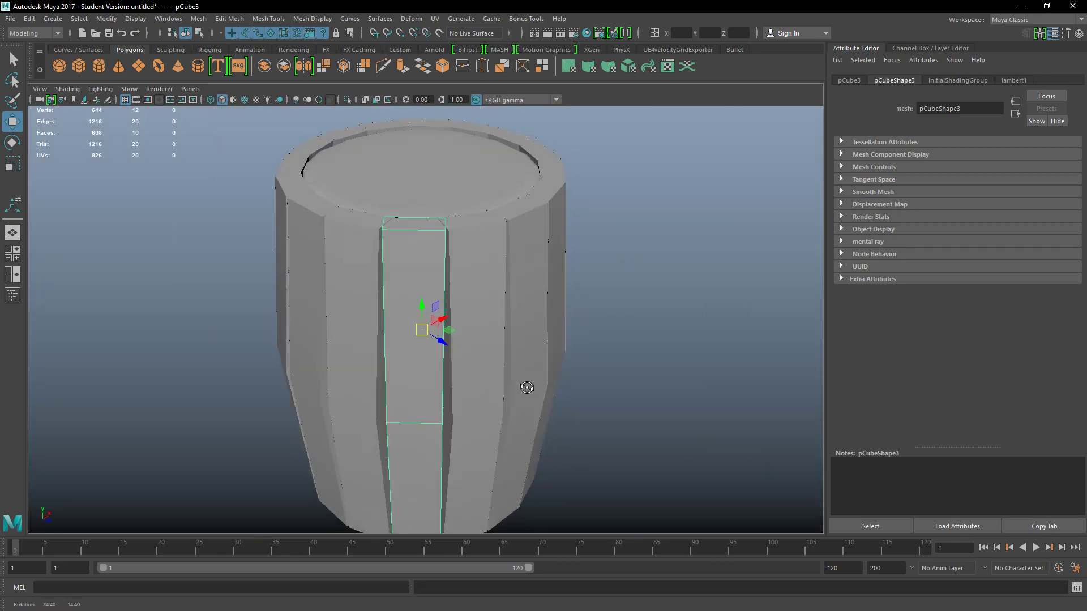
Switch back to Unreal Engine and compare the barrel in the 3D view with the Construction Script nodes.
{"action": "key", "text": "alt+Tab"}
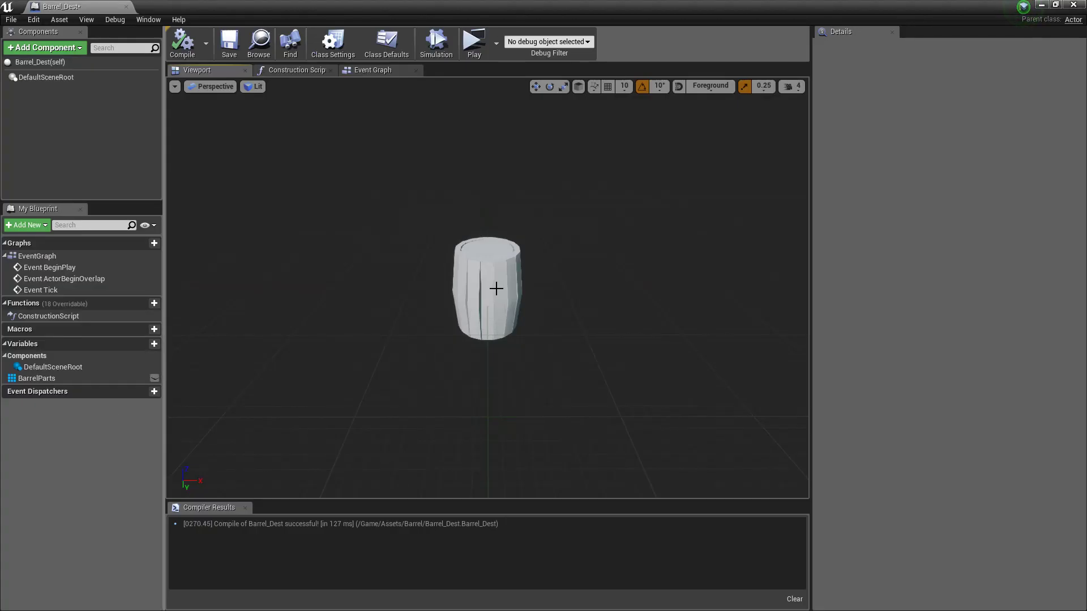
{"action": "scroll", "coordinate": [498, 313], "scroll_direction": "up", "scroll_amount": 4}
{"action": "scroll", "coordinate": [483, 315], "scroll_direction": "down", "scroll_amount": 3}
{"action": "scroll", "coordinate": [481, 298], "scroll_direction": "up", "scroll_amount": 5}
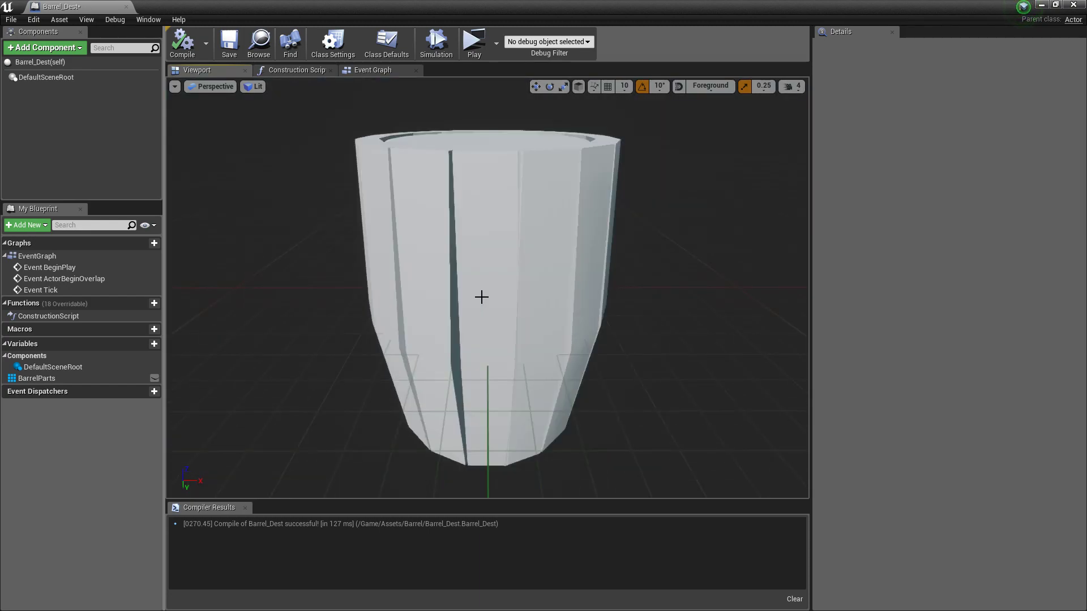
{"action": "scroll", "coordinate": [481, 303], "scroll_direction": "down", "scroll_amount": 5}
{"action": "left_click", "coordinate": [481, 302]}
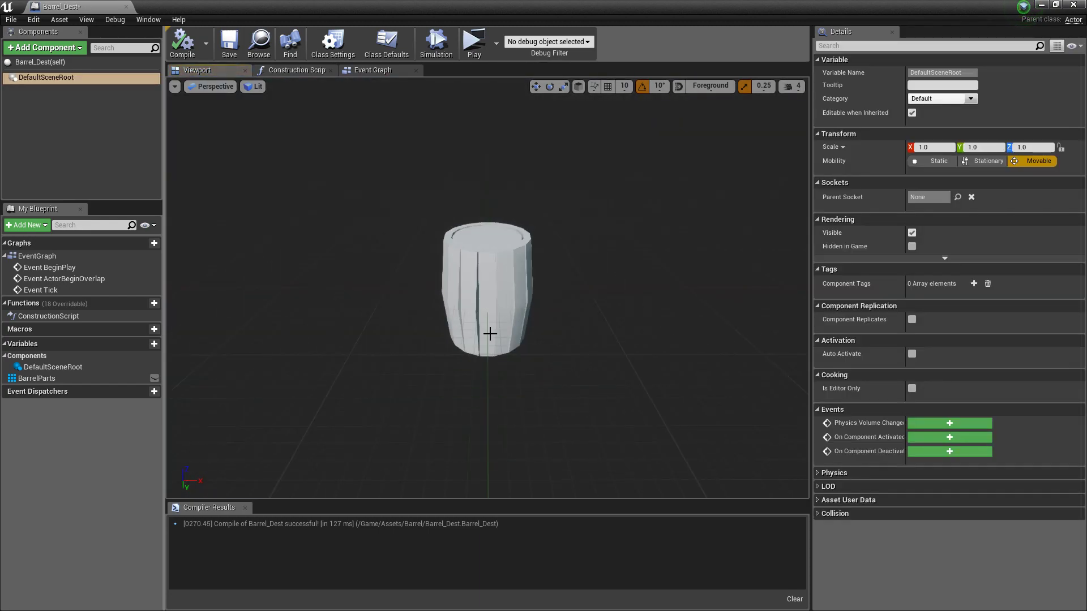
{"action": "left_click", "coordinate": [297, 70]}
{"action": "right_click_drag", "start_coordinate": [517, 316], "coordinate": [227, 309]}
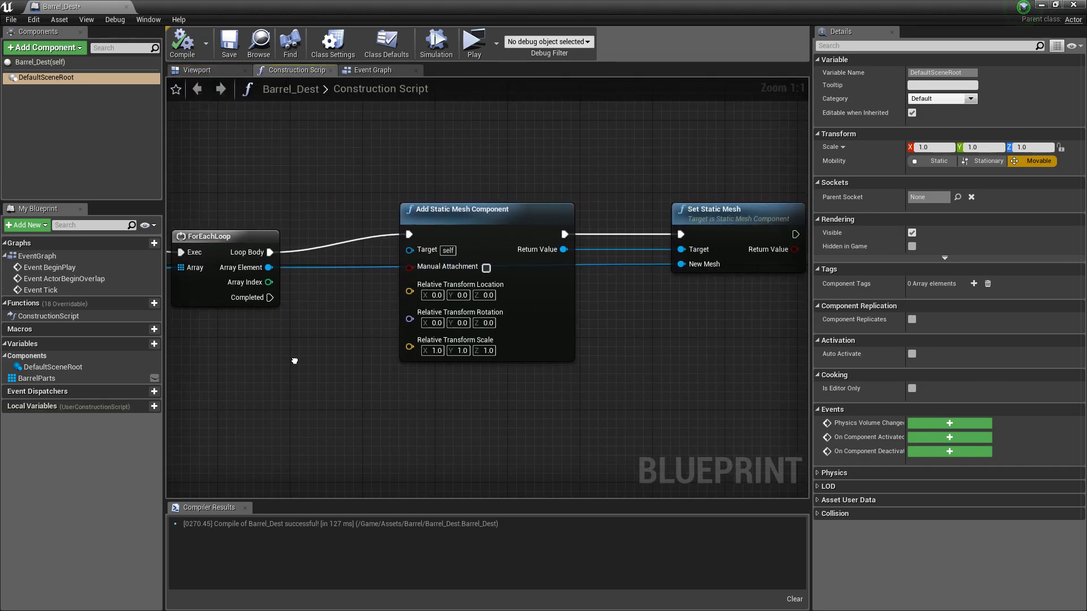
{"action": "left_click", "coordinate": [197, 70]}
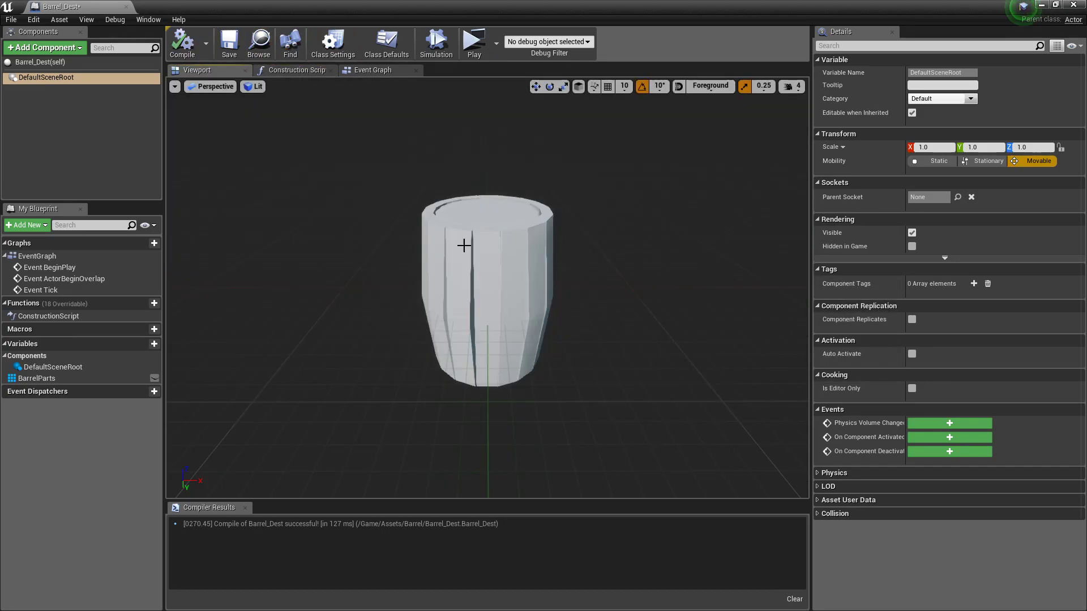
{"action": "left_click", "coordinate": [313, 71]}
{"action": "scroll", "coordinate": [252, 268], "scroll_direction": "down", "scroll_amount": 4}
{"action": "scroll", "coordinate": [407, 334], "scroll_direction": "up", "scroll_amount": 3}
{"action": "right_click_drag", "start_coordinate": [477, 344], "coordinate": [369, 381]}
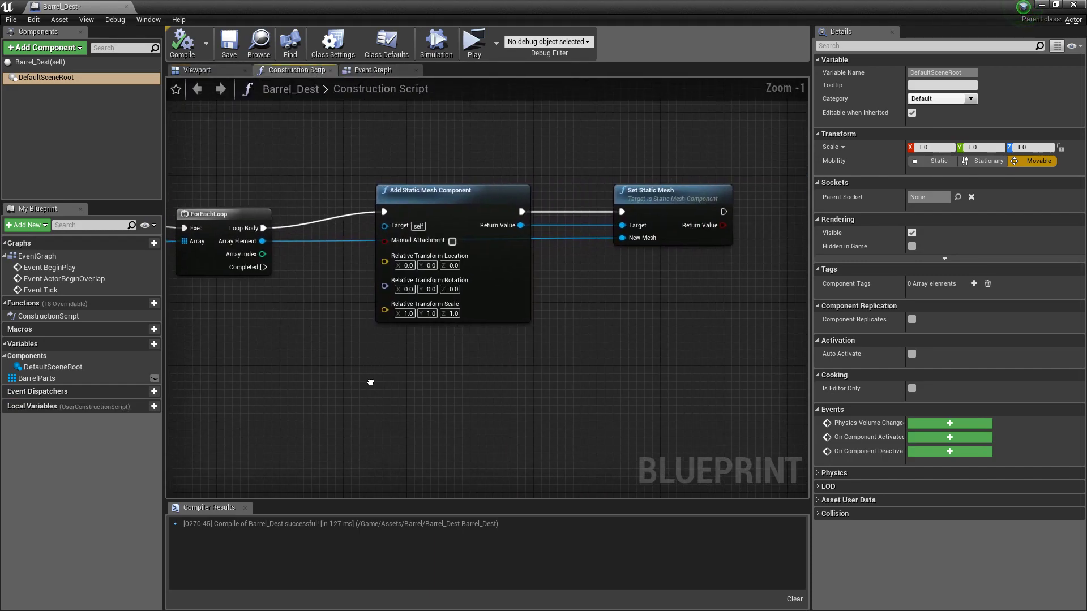
Add a Box Collision component under the Blueprint's DefaultSceneRoot, keeping the name Box.
{"action": "left_click", "coordinate": [373, 70]}
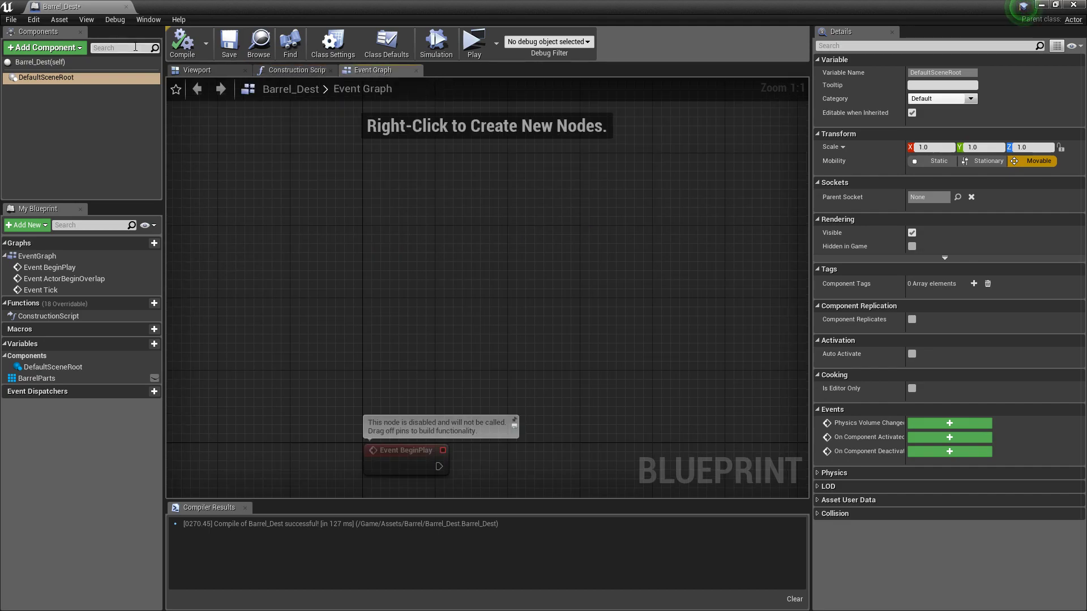
{"action": "left_click", "coordinate": [45, 47]}
{"action": "type", "text": "box"}
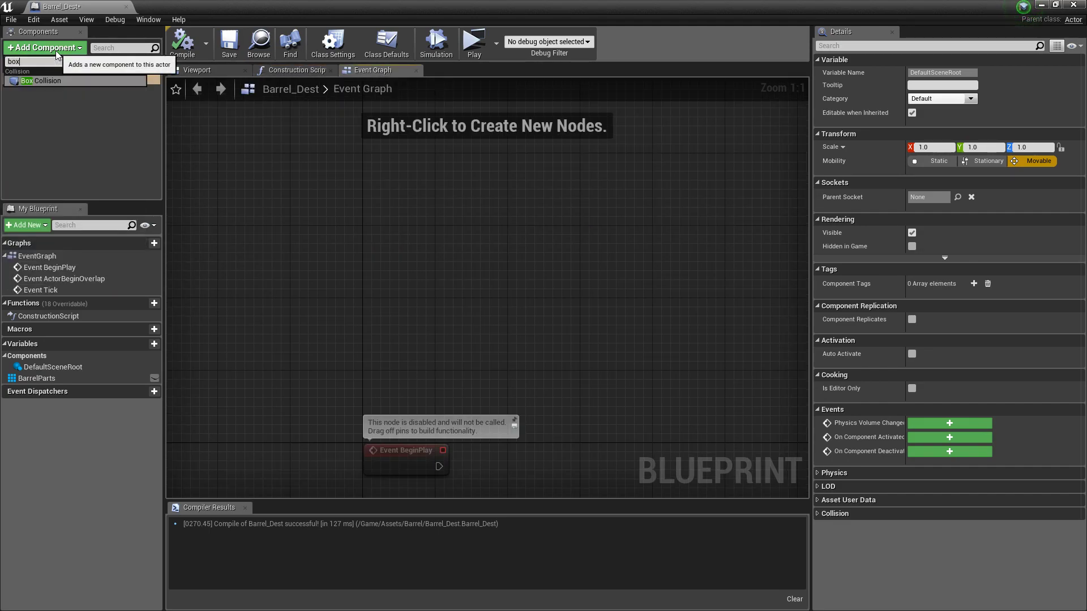
{"action": "type", "text": " co"}
{"action": "key", "text": "Return"}
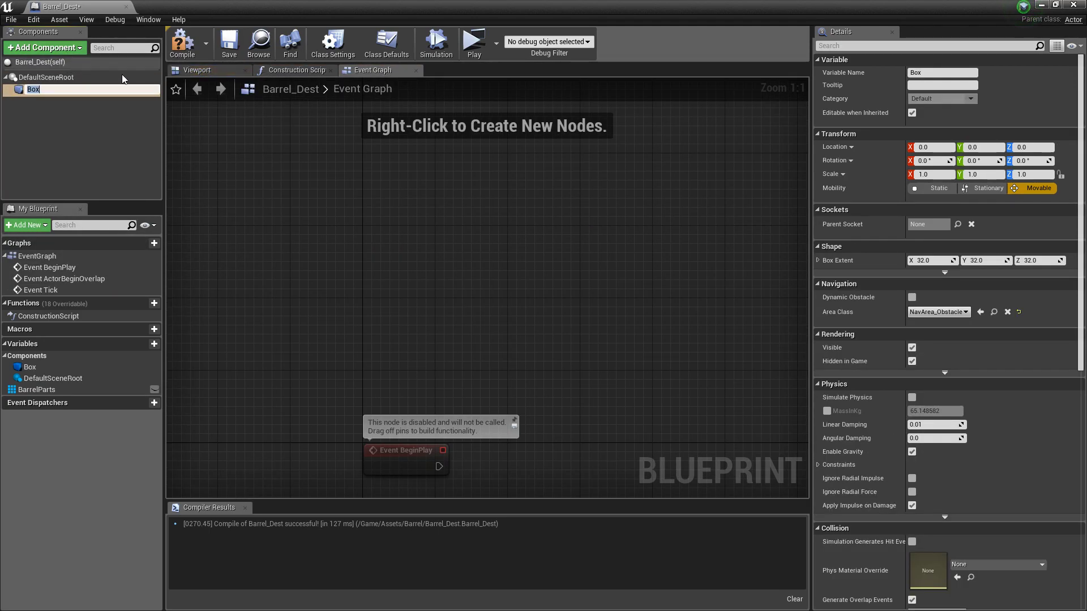
Scale the Box collision uniformly to 2.75 around the barrel, then compile and save the Blueprint.
{"action": "left_click", "coordinate": [204, 71]}
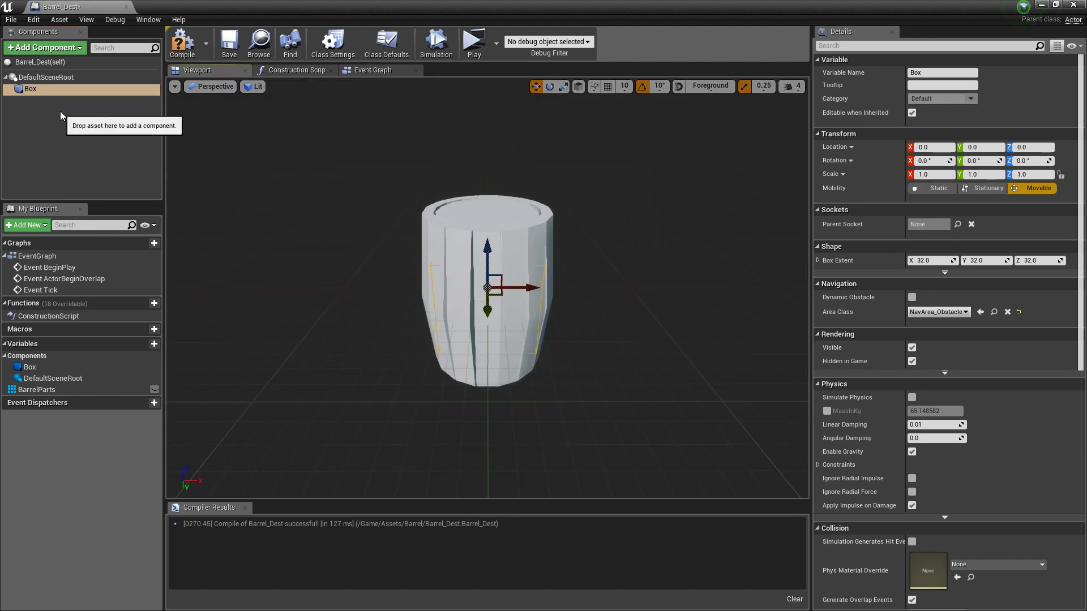
{"action": "left_click_drag", "start_coordinate": [489, 287], "coordinate": [513, 258]}
{"action": "left_click", "coordinate": [182, 44]}
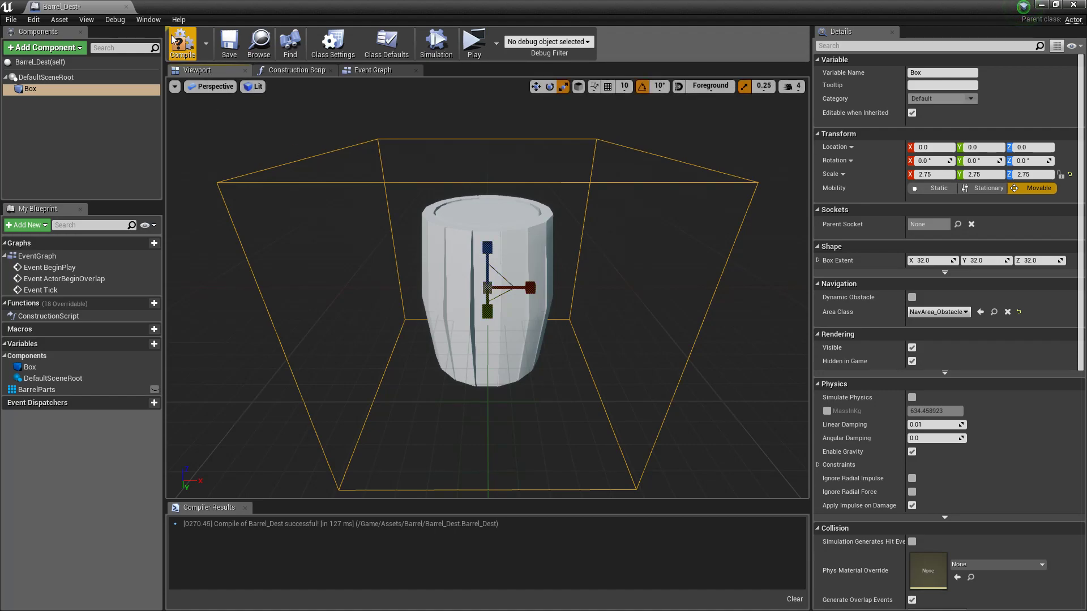
{"action": "left_click", "coordinate": [230, 45]}
Add an On Component Begin Overlap event for the Box component to the Event Graph.
{"action": "left_click", "coordinate": [372, 70]}
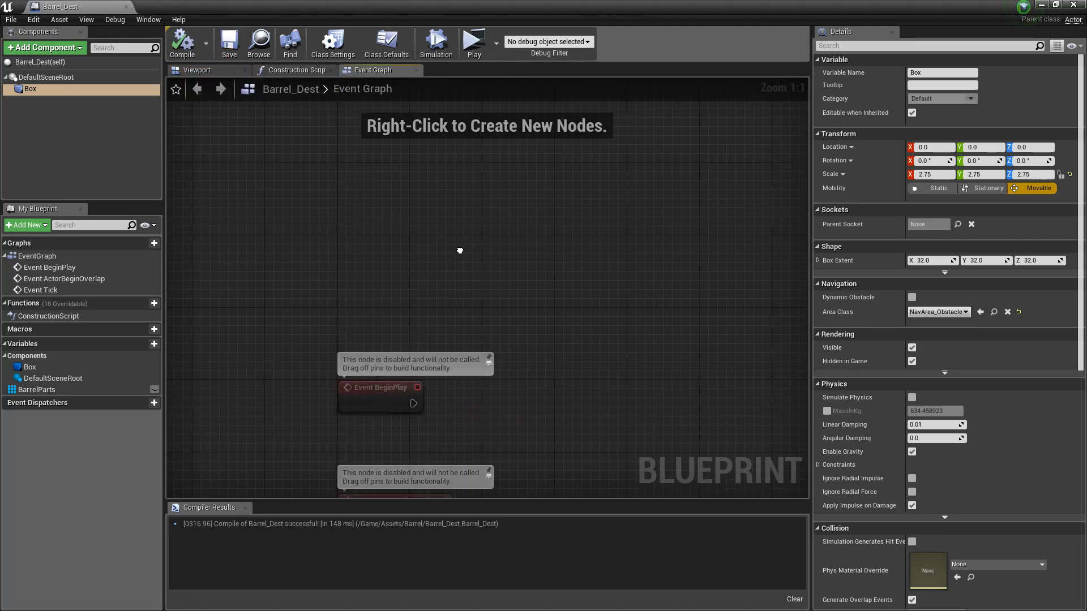
{"action": "scroll", "coordinate": [1000, 403], "scroll_direction": "down", "scroll_amount": 10}
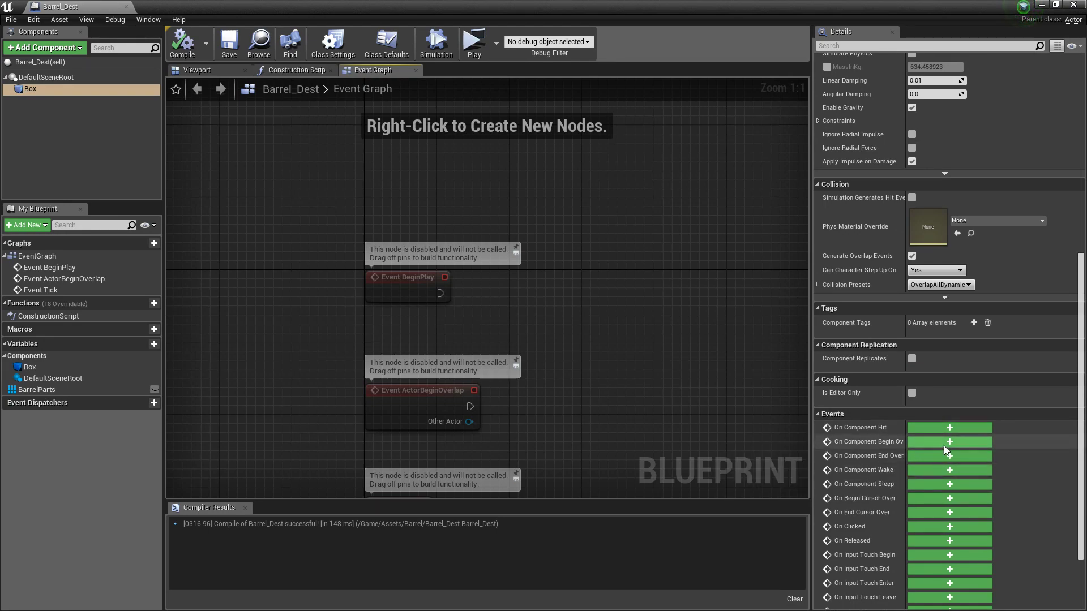
{"action": "left_click", "coordinate": [942, 445]}
Create a Cast To SideScrollerCharacter node from the overlap event's Other Actor and align it beside the event.
{"action": "left_click_drag", "start_coordinate": [433, 326], "coordinate": [550, 330]}
{"action": "type", "text": "cast to side s"}
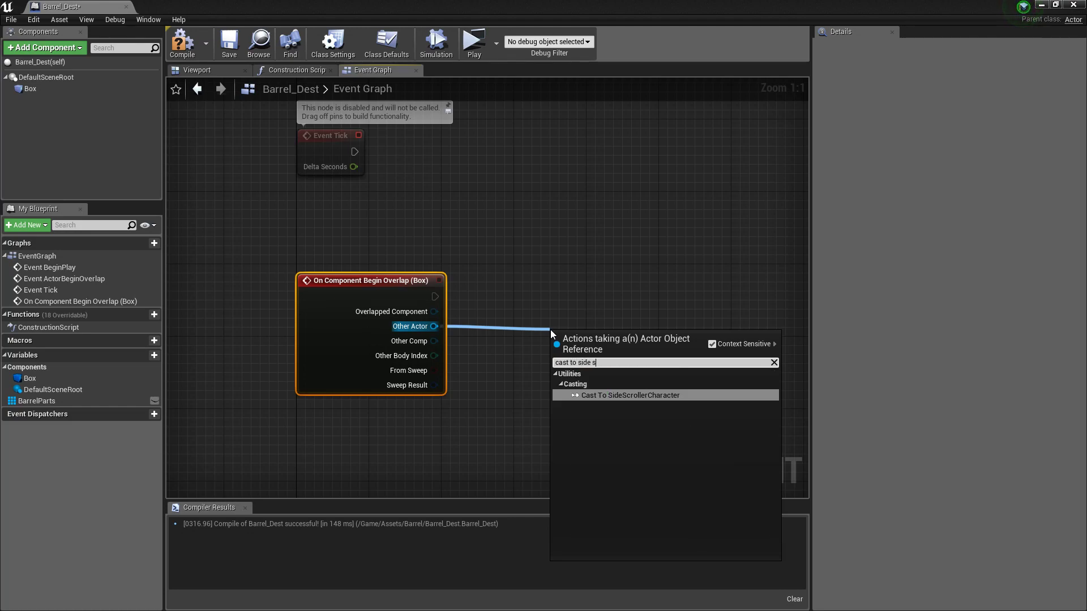
{"action": "key", "text": "Return"}
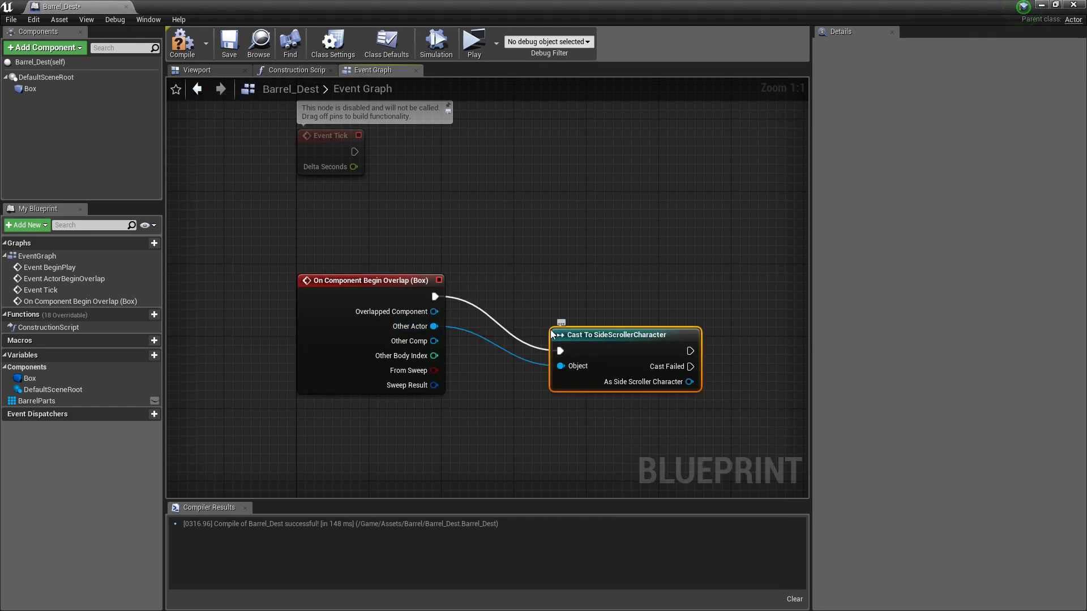
{"action": "left_click_drag", "start_coordinate": [616, 364], "coordinate": [571, 310]}
{"action": "right_click_drag", "start_coordinate": [608, 369], "coordinate": [459, 325]}
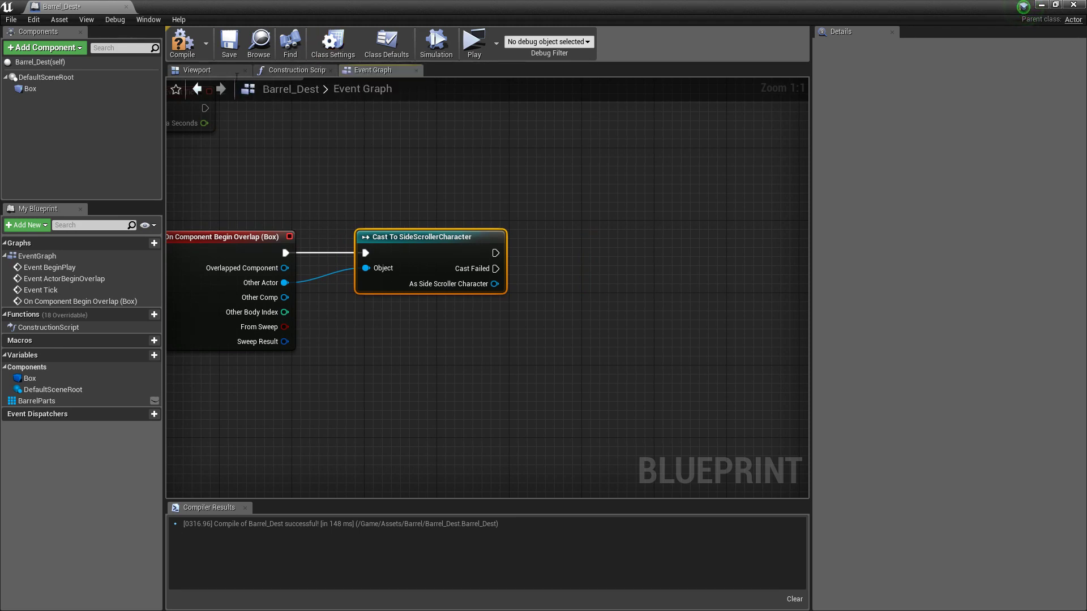
Return to the Construction Script and move the Add Static Mesh Component node slightly up between the loop and Set Static Mesh.
{"action": "left_click", "coordinate": [305, 73]}
{"action": "mouse_move", "coordinate": [299, 366]}
{"action": "right_mouse_down"}
{"action": "mouse_move", "coordinate": [527, 354]}
{"action": "mouse_move", "coordinate": [295, 354]}
{"action": "right_mouse_up"}
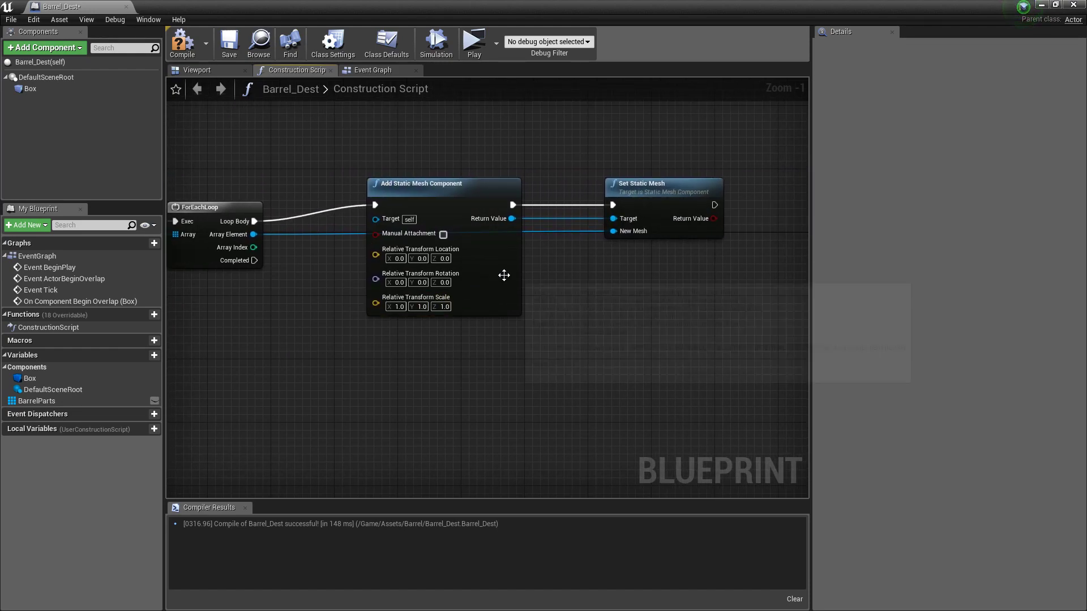
{"action": "left_click_drag", "start_coordinate": [502, 275], "coordinate": [485, 252]}
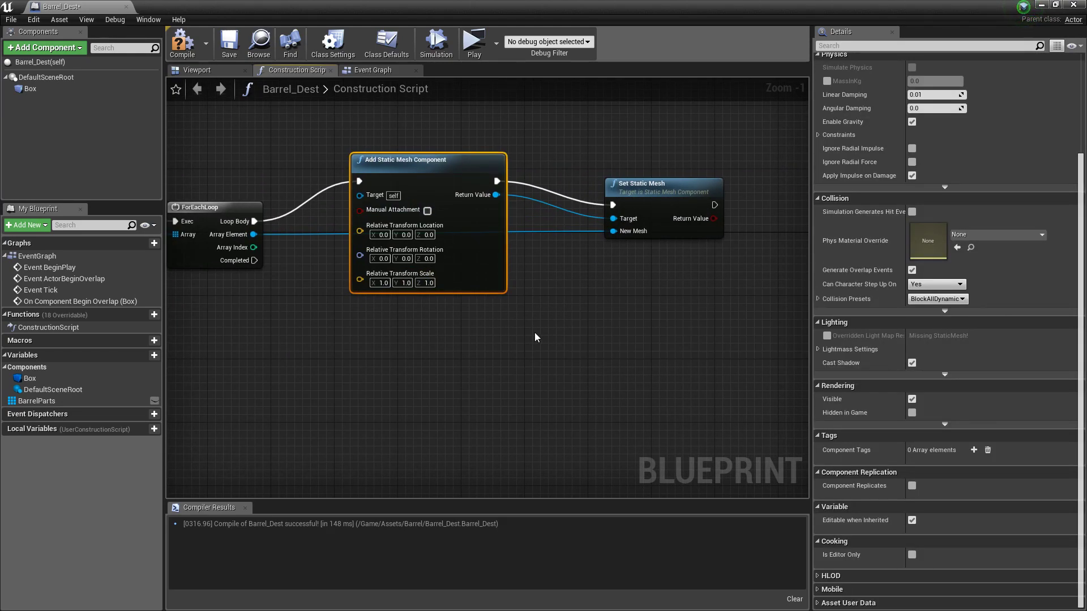
{"action": "right_click_drag", "start_coordinate": [534, 337], "coordinate": [460, 365]}
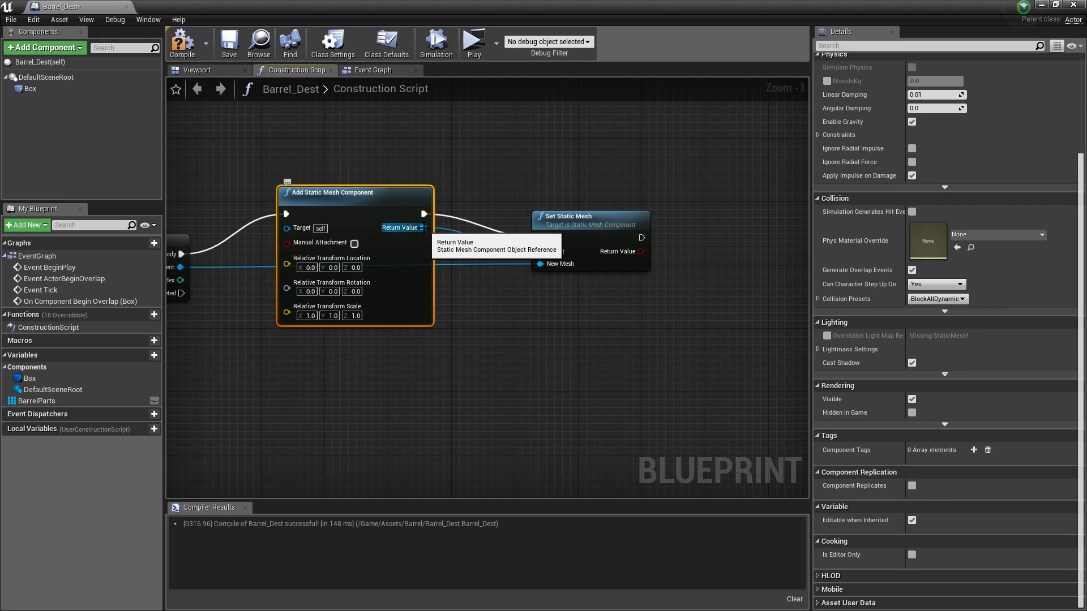
{"action": "right_click_drag", "start_coordinate": [403, 401], "coordinate": [522, 376]}
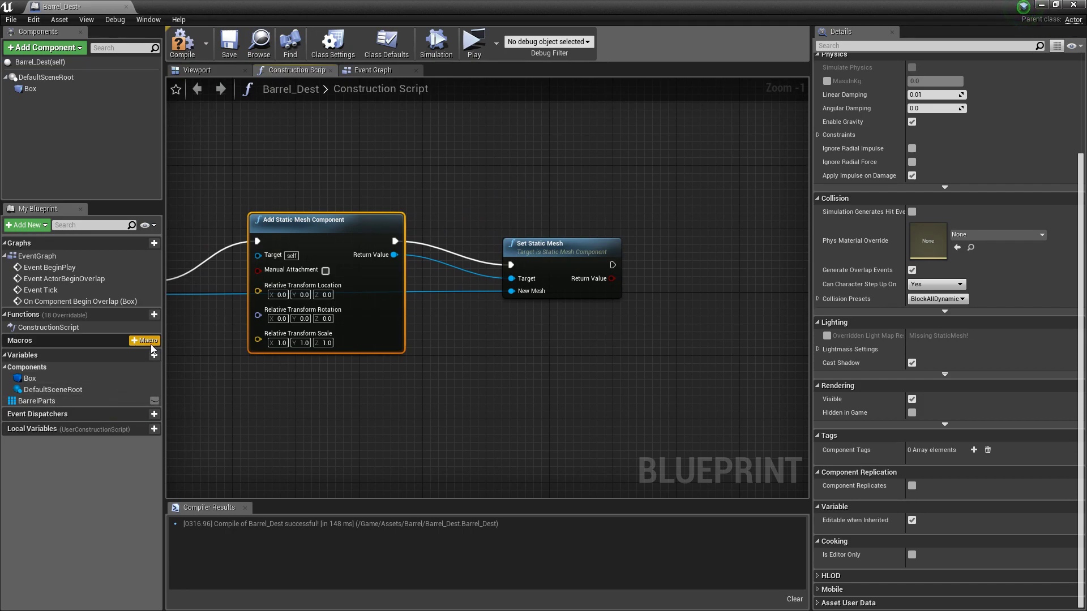
Promote the Add Static Mesh Component node's Return Value to a variable, delete its SET node, and select the variable.
{"action": "right_click", "coordinate": [394, 254]}
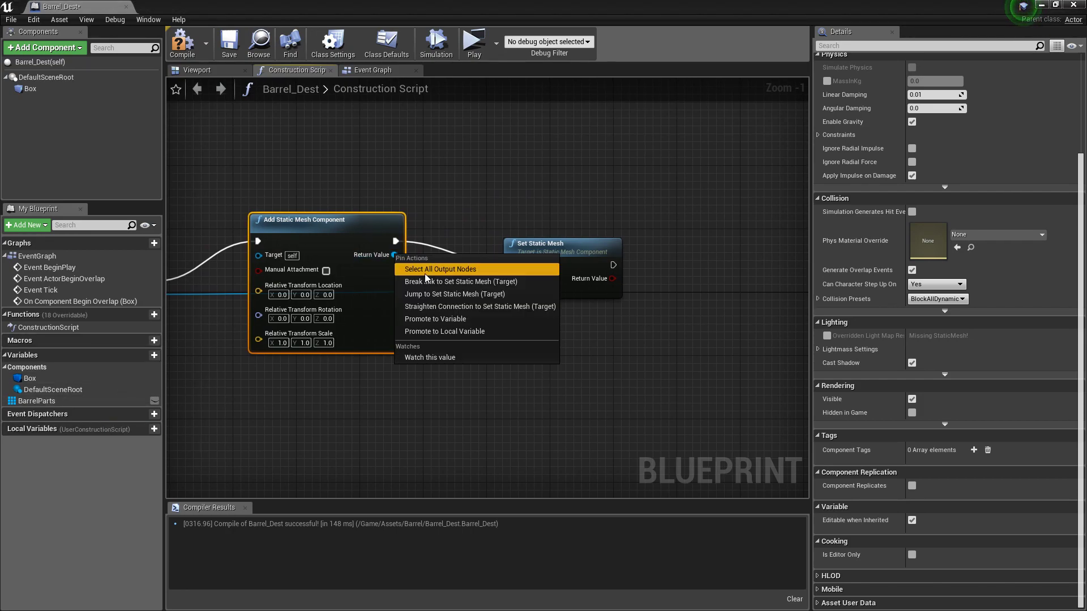
{"action": "left_click", "coordinate": [436, 320]}
{"action": "key", "text": "Return"}
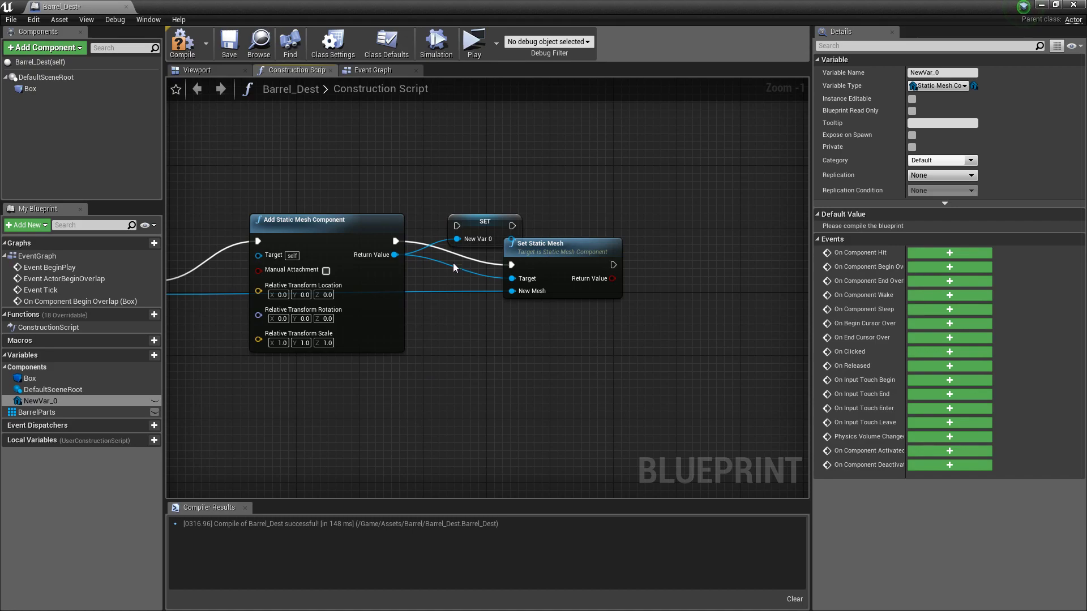
{"action": "left_click", "coordinate": [481, 226]}
{"action": "key", "text": "Delete"}
{"action": "left_click", "coordinate": [78, 401]}
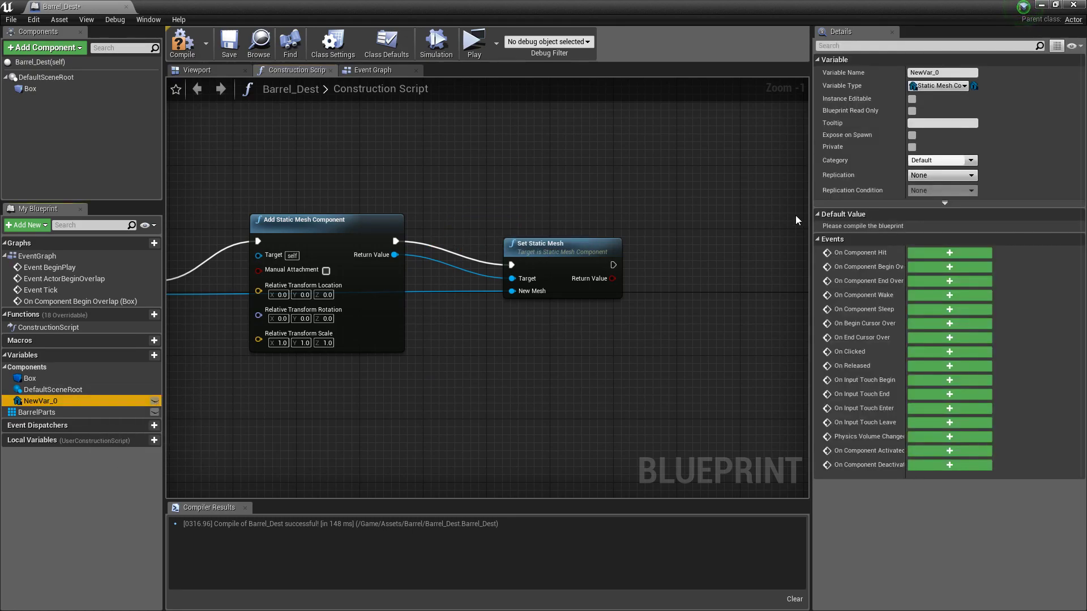
Make the NewVar_0 variable an array and append the Add Static Mesh Component Return Value to it with an Add node after Set Static Mesh.
{"action": "left_click", "coordinate": [973, 86]}
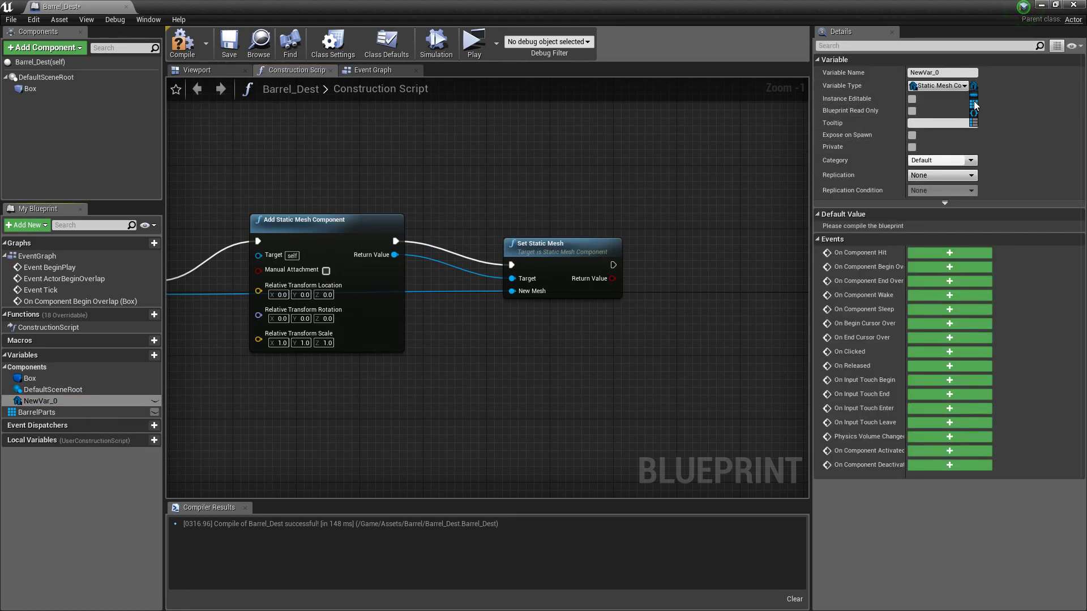
{"action": "left_click", "coordinate": [973, 102]}
{"action": "right_click_drag", "start_coordinate": [562, 368], "coordinate": [438, 325]}
{"action": "left_click_drag", "start_coordinate": [34, 412], "coordinate": [562, 236], "text": "ctrl"}
{"action": "type", "text": "add"}
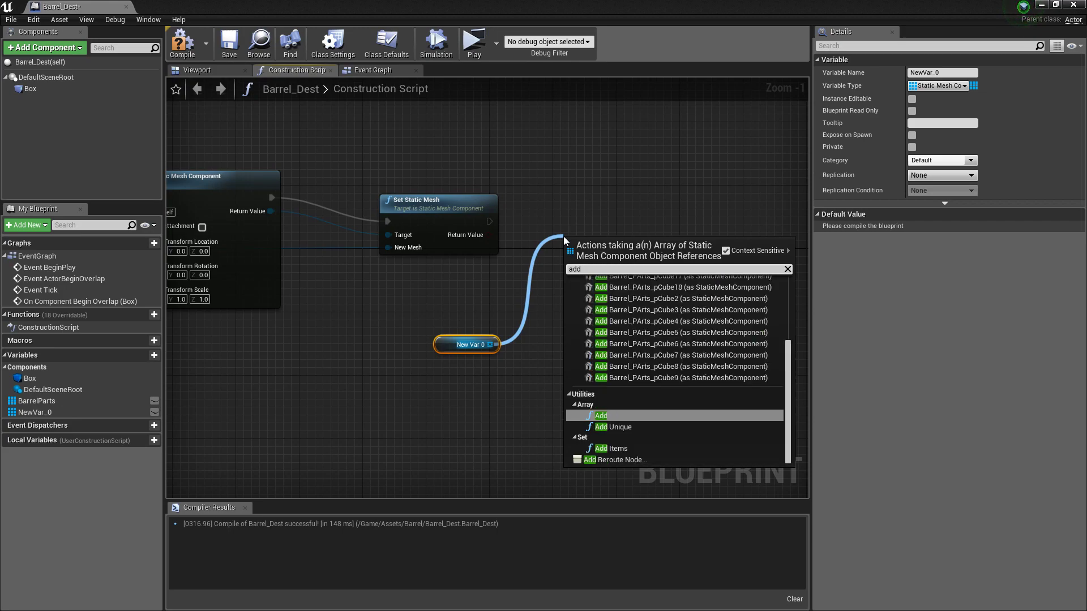
{"action": "key", "text": "Return"}
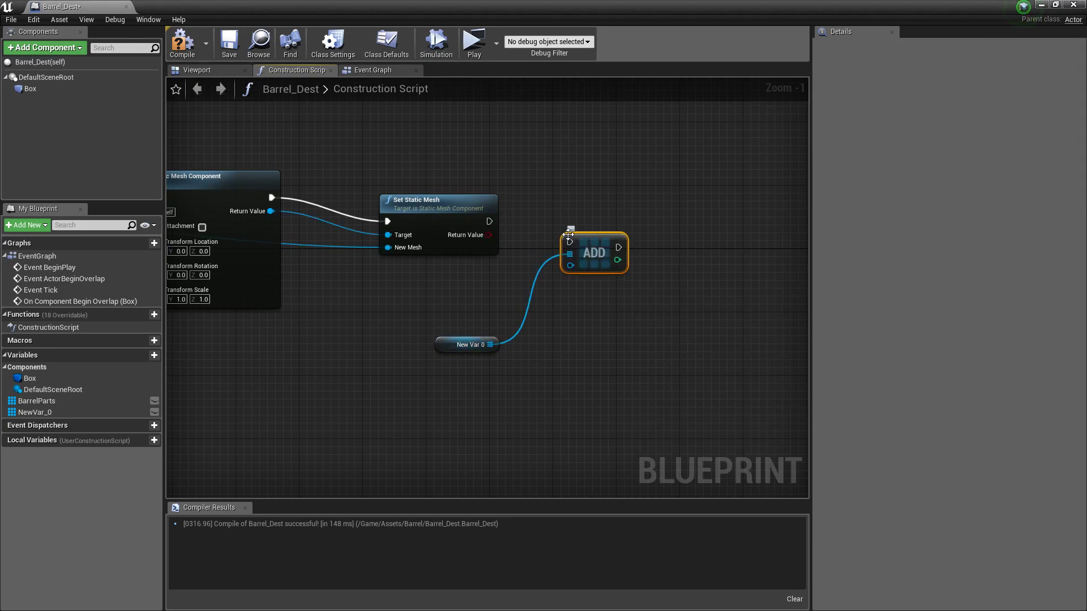
{"action": "left_click_drag", "start_coordinate": [570, 266], "coordinate": [270, 211]}
Rename the NewVar_0 array variable to MeshArray and compile the Blueprint.
{"action": "left_click", "coordinate": [465, 345]}
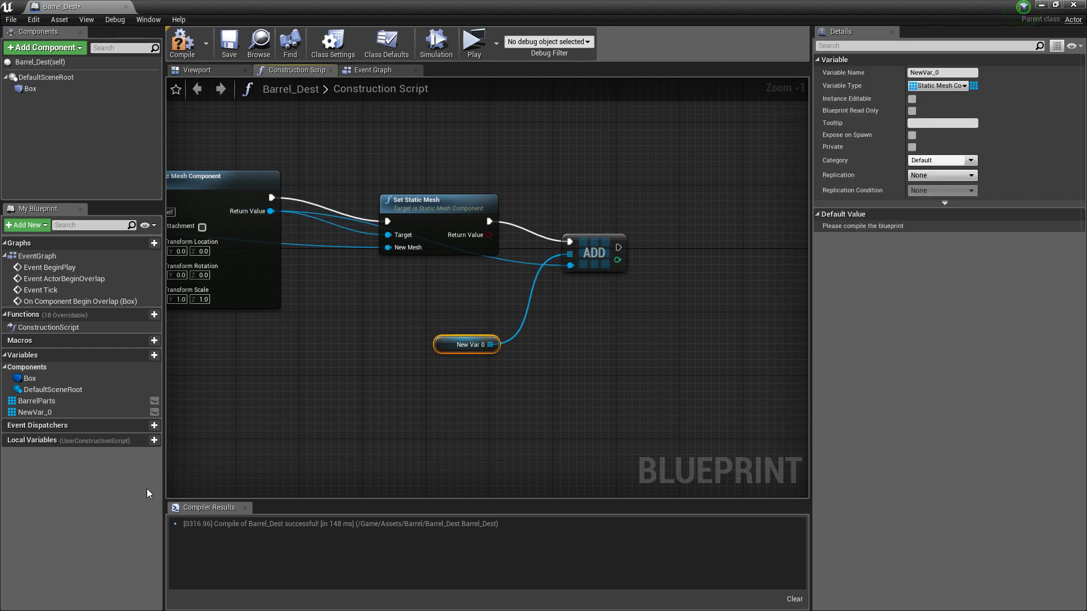
{"action": "left_click", "coordinate": [63, 413]}
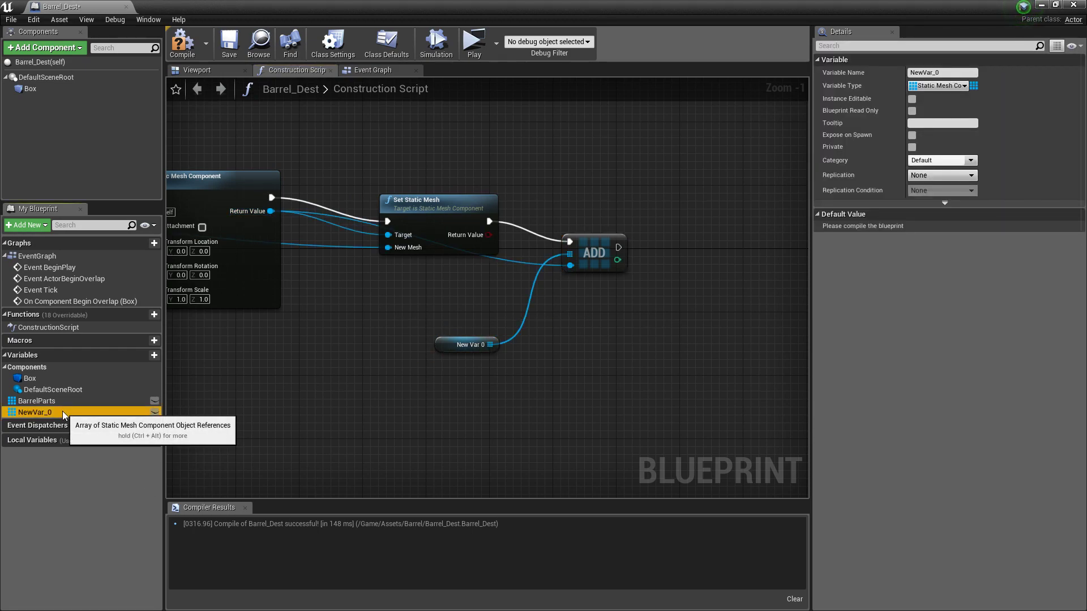
{"action": "key", "text": "F2"}
{"action": "type", "text": "MeshArray"}
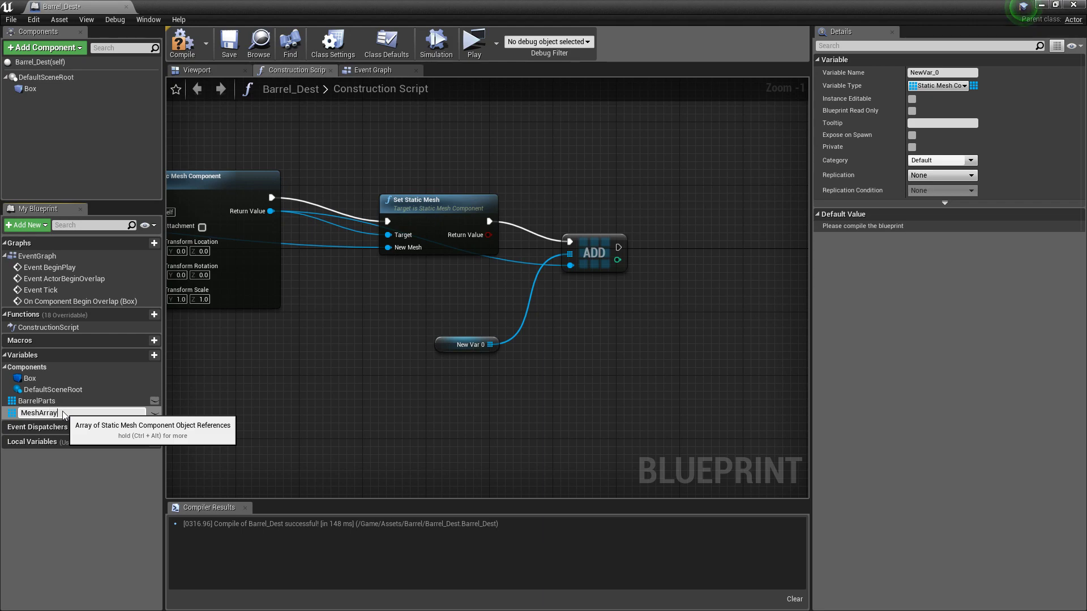
{"action": "key", "text": "Return"}
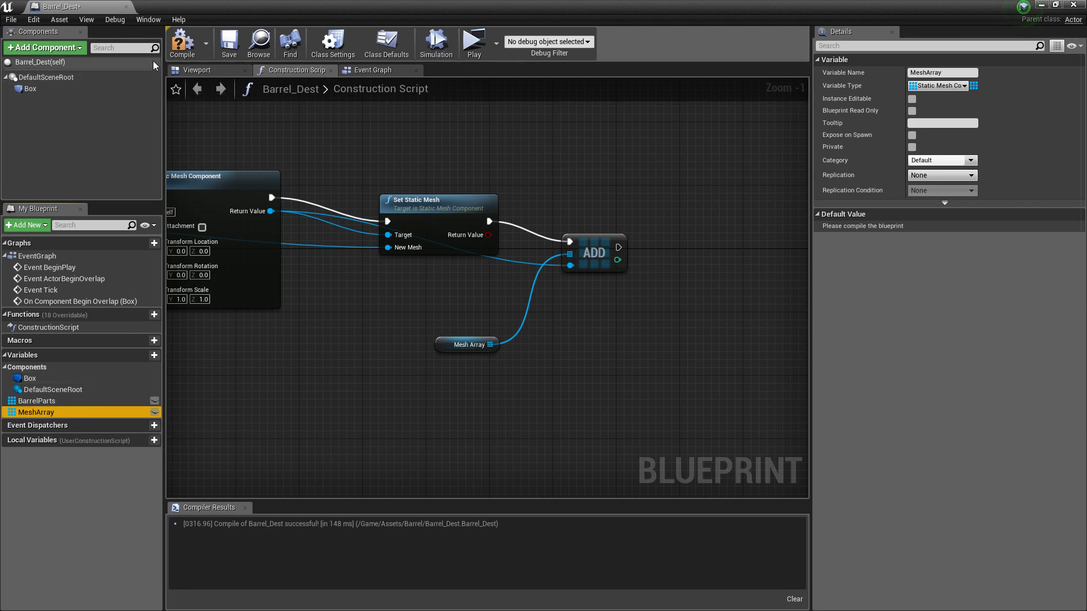
{"action": "left_click", "coordinate": [191, 46]}
In the Event Graph, add a ForEachLoop over MeshArray and run it from the successful Cast To SideScrollerCharacter output.
{"action": "left_click", "coordinate": [372, 69]}
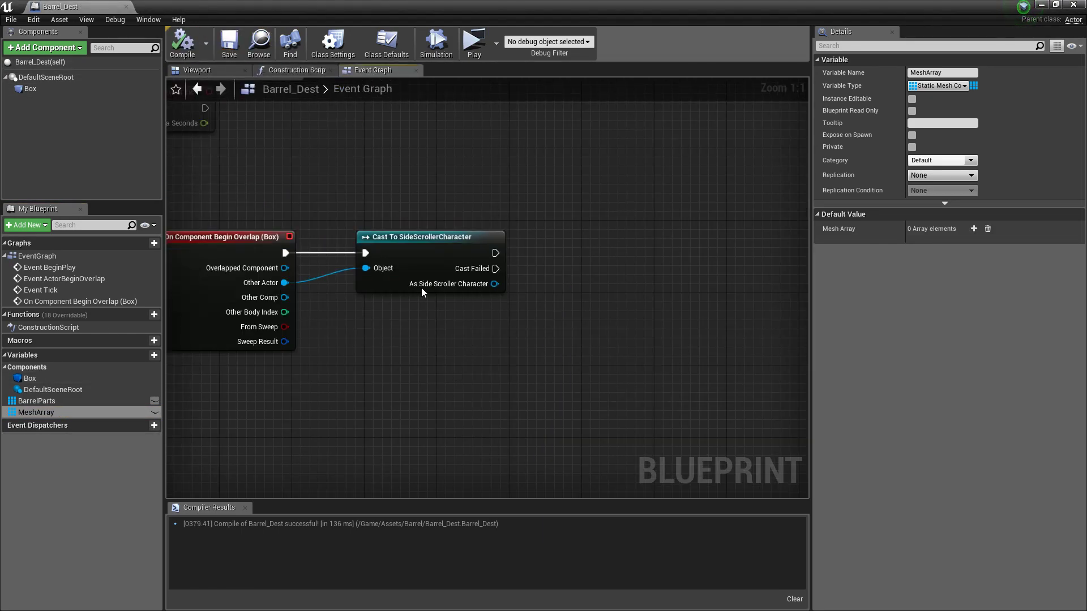
{"action": "right_click_drag", "start_coordinate": [454, 346], "coordinate": [368, 359]}
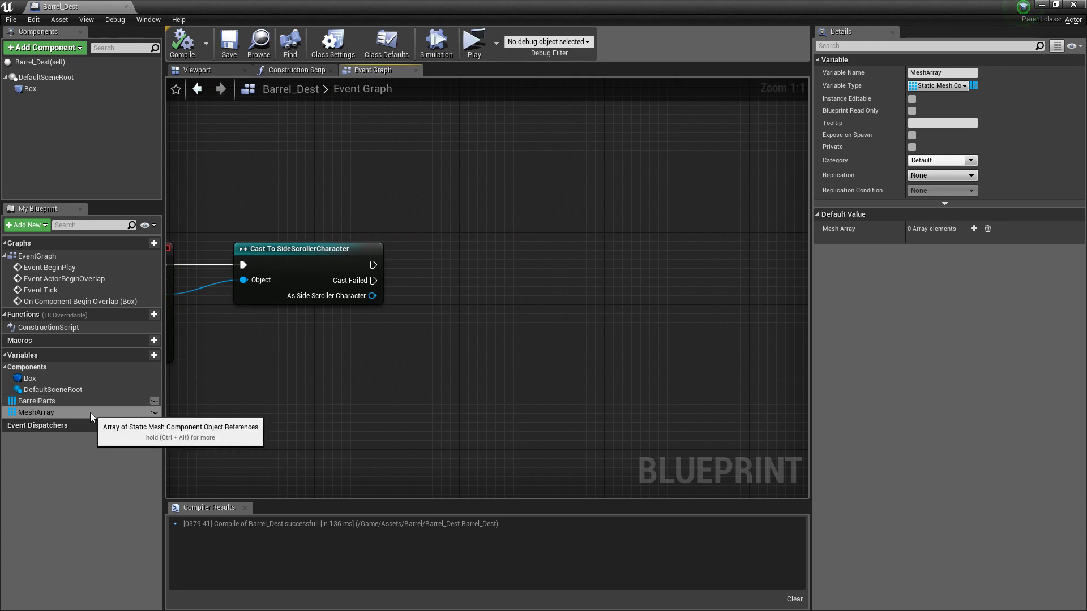
{"action": "left_click_drag", "start_coordinate": [90, 412], "coordinate": [389, 365], "text": "ctrl"}
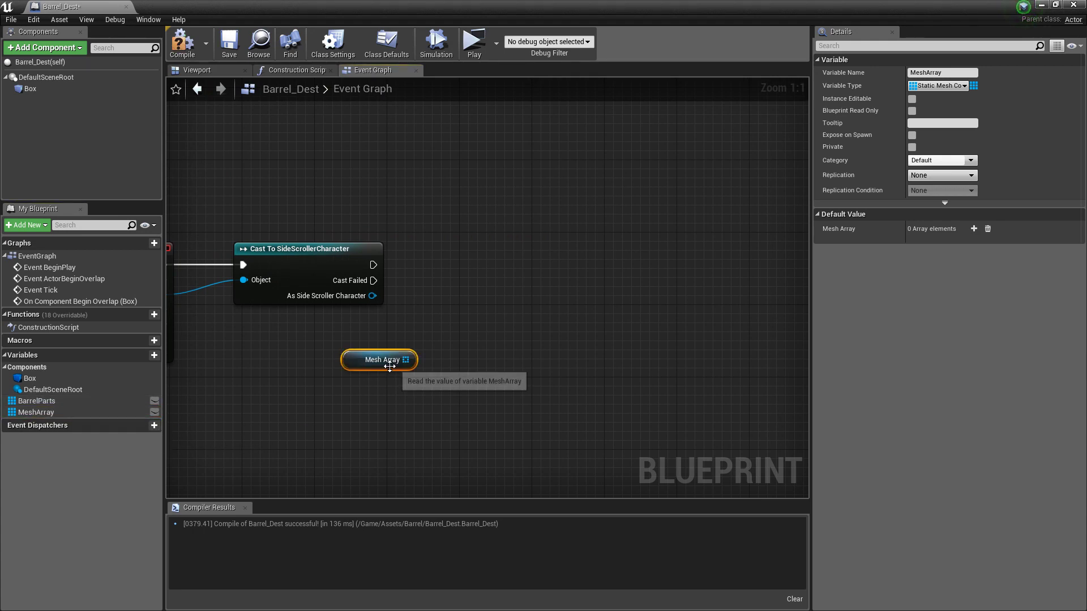
{"action": "left_click", "coordinate": [490, 264]}
{"action": "left_click_drag", "start_coordinate": [415, 356], "coordinate": [407, 360]}
{"action": "left_click_drag", "start_coordinate": [498, 273], "coordinate": [368, 265]}
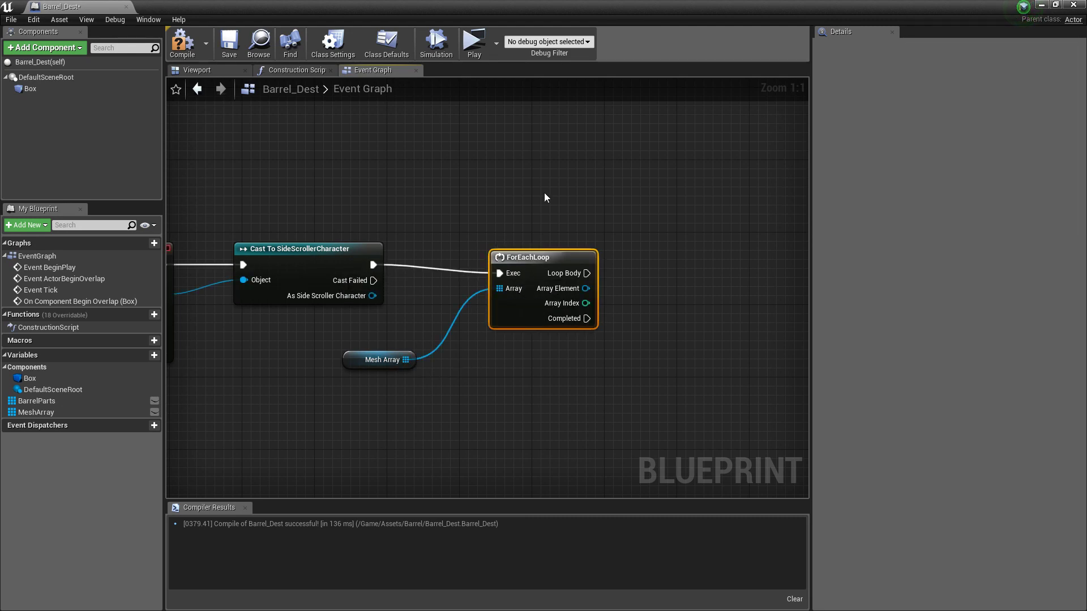
Add a Set Simulate Physics node targeting the loop's Array Element, connect it to Loop Body, and enable Simulate.
{"action": "right_click_drag", "start_coordinate": [545, 193], "coordinate": [373, 195]}
{"action": "left_click_drag", "start_coordinate": [415, 290], "coordinate": [524, 316]}
{"action": "type", "text": "set siom"}
{"action": "key", "text": "BackSpace"}
{"action": "type", "text": "mulate"}
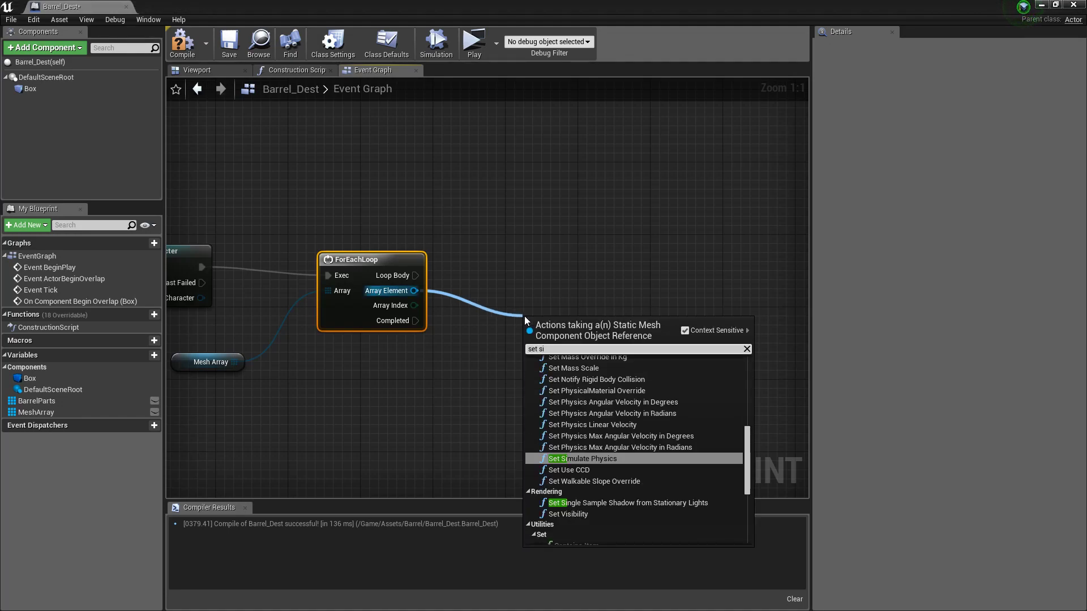
{"action": "key", "text": "Return"}
{"action": "left_click_drag", "start_coordinate": [542, 331], "coordinate": [425, 282]}
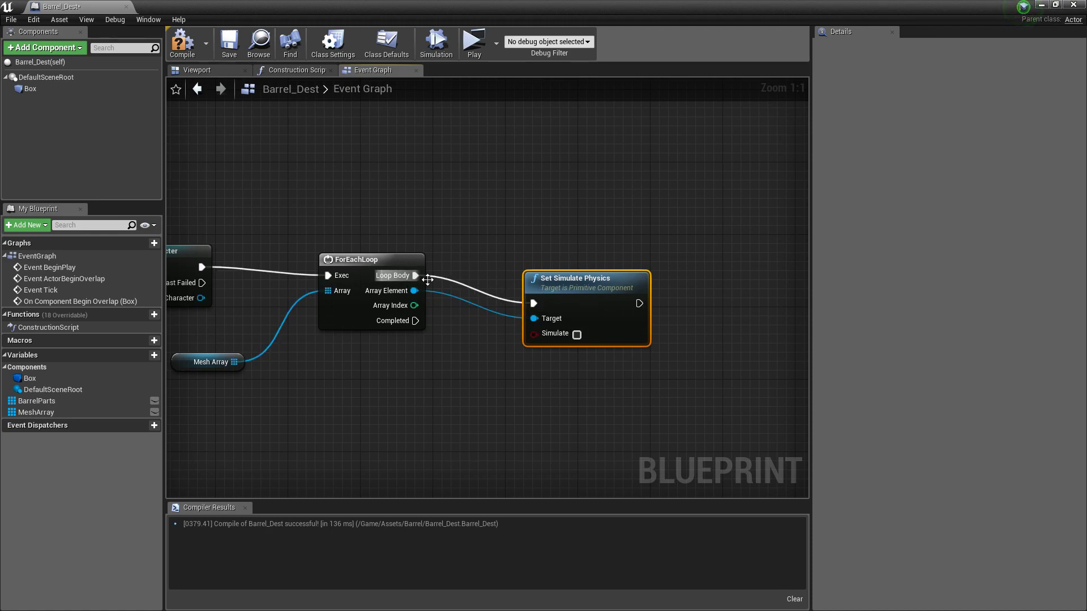
{"action": "left_click", "coordinate": [577, 334]}
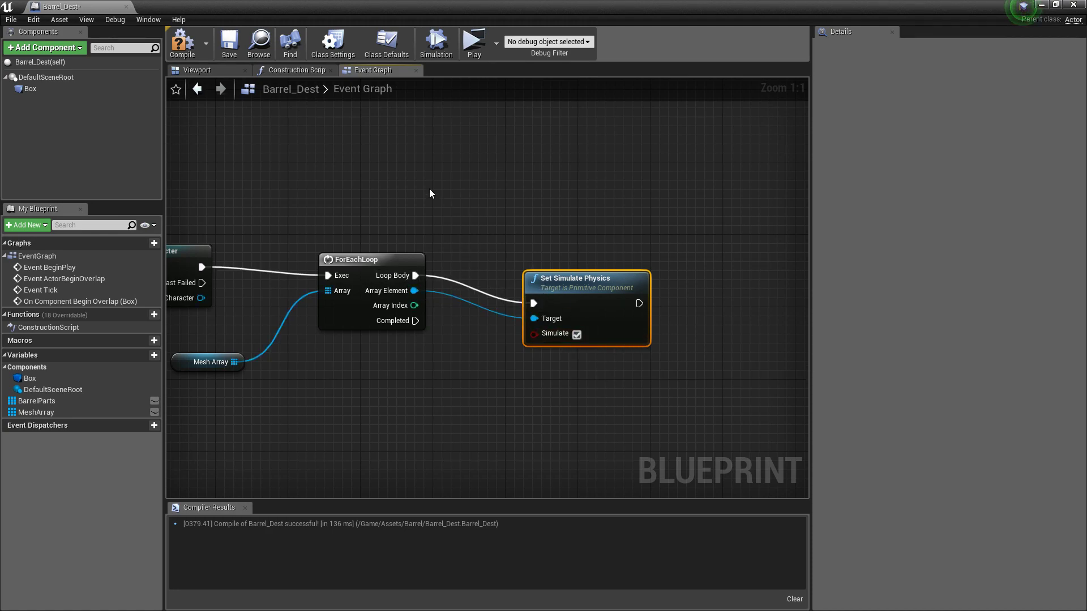
Compile and save the Barrel_Dest Blueprint, then close its editor.
{"action": "left_click", "coordinate": [169, 50]}
{"action": "left_click", "coordinate": [229, 43]}
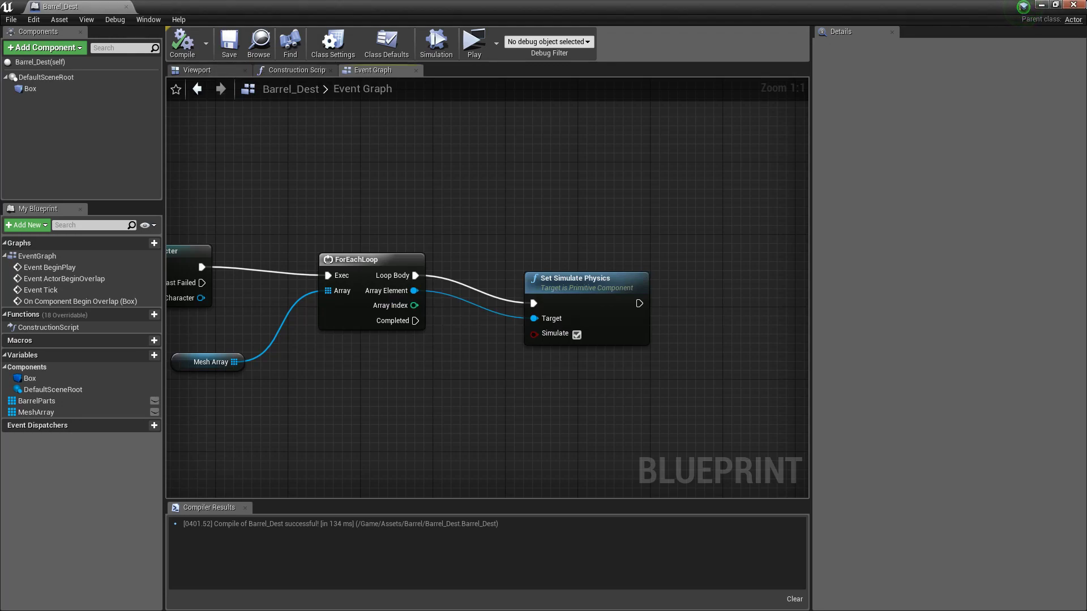
{"action": "left_click", "coordinate": [1079, 5]}
Place a Barrel_Dest actor from the Barrel folder on the raised block in the level.
{"action": "left_click_drag", "start_coordinate": [679, 130], "coordinate": [461, 506]}
{"action": "right_click_drag", "start_coordinate": [430, 339], "coordinate": [541, 417]}
{"action": "left_click_drag", "start_coordinate": [278, 580], "coordinate": [583, 325]}
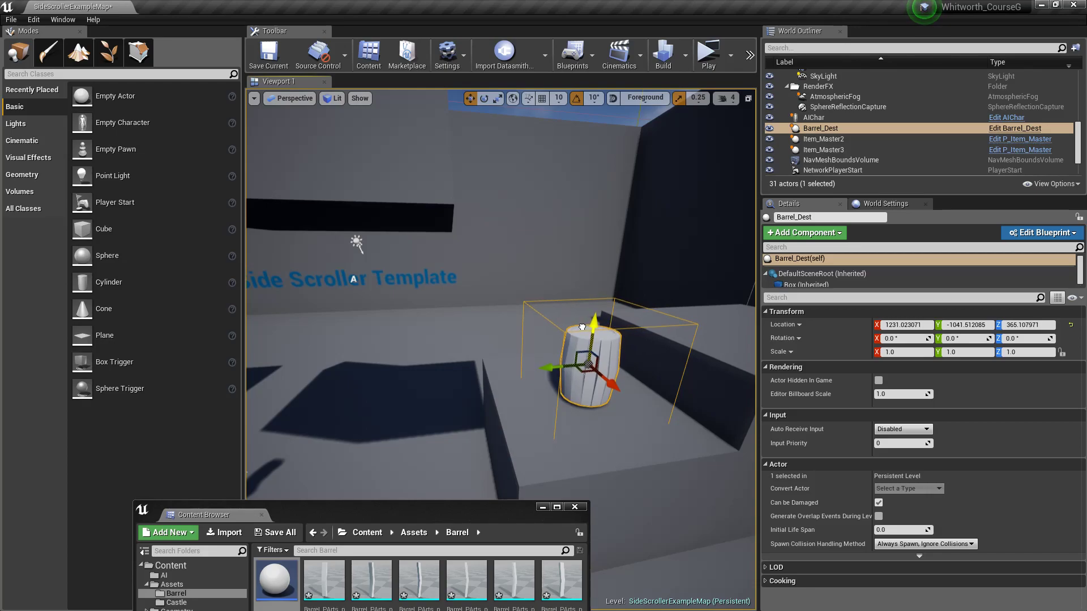
Play the level and run and jump the character into the barrel to test its destruction, then stop the preview.
{"action": "left_click", "coordinate": [708, 54]}
{"action": "key", "text": "d"}
{"action": "key", "text": "space"}
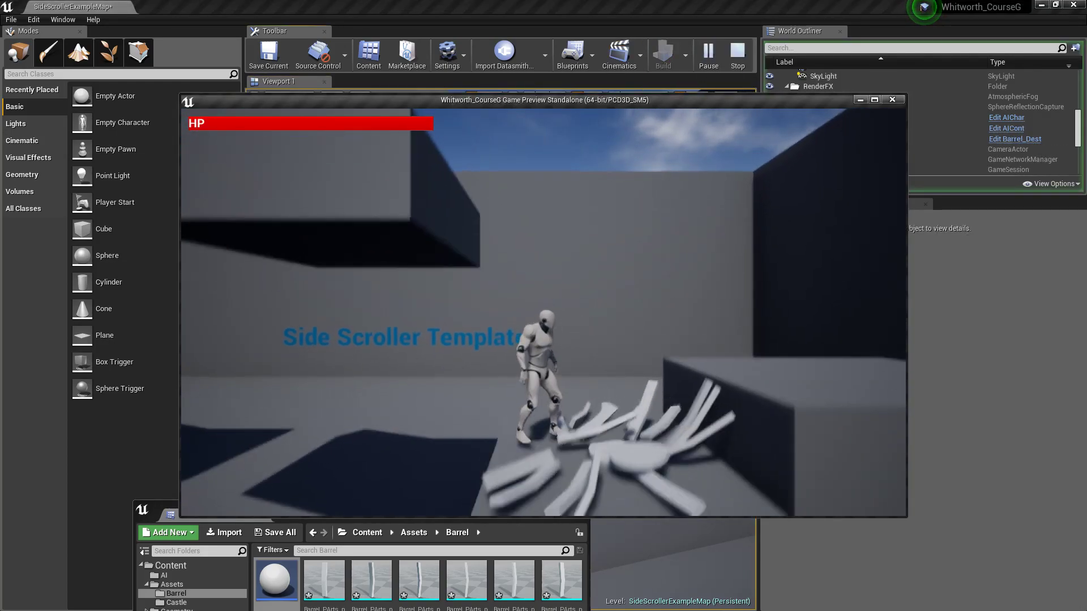
{"action": "key", "text": "d"}
{"action": "key", "text": "space"}
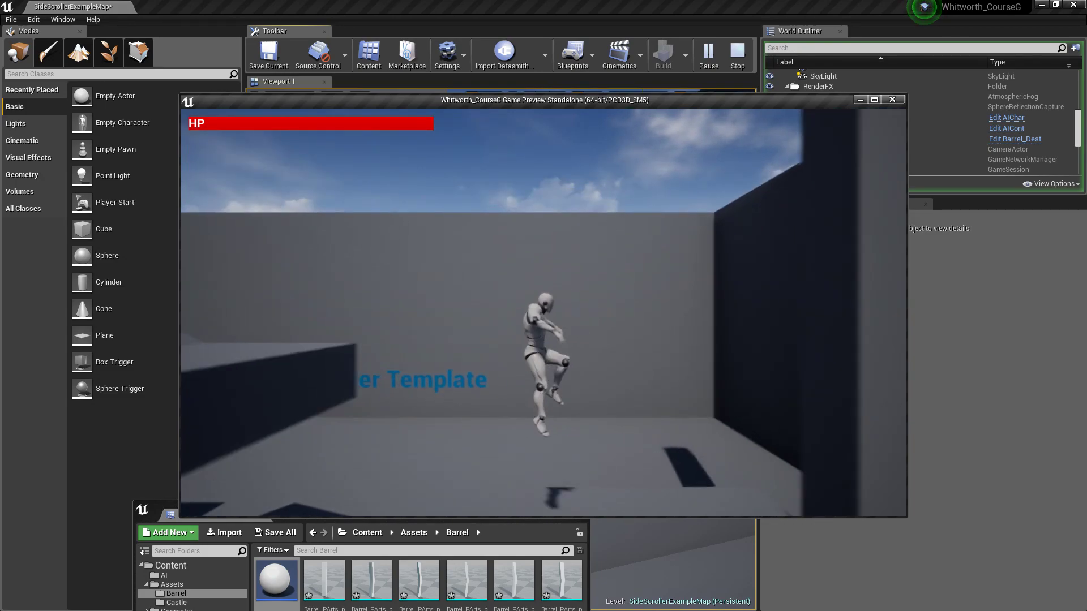
{"action": "key", "text": "Escape"}
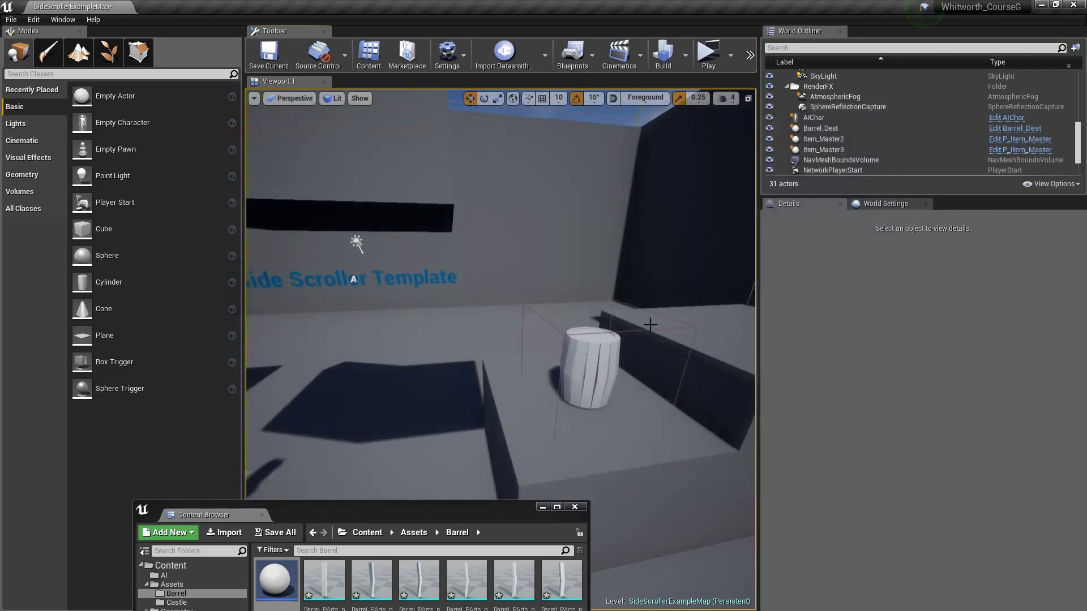
Move the Barrel_Dest actor off the raised block to the floor in front of it, at about Y -726.
{"action": "left_click", "coordinate": [601, 378]}
{"action": "key", "text": "s"}
{"action": "right_click_drag", "start_coordinate": [601, 378], "coordinate": [557, 376]}
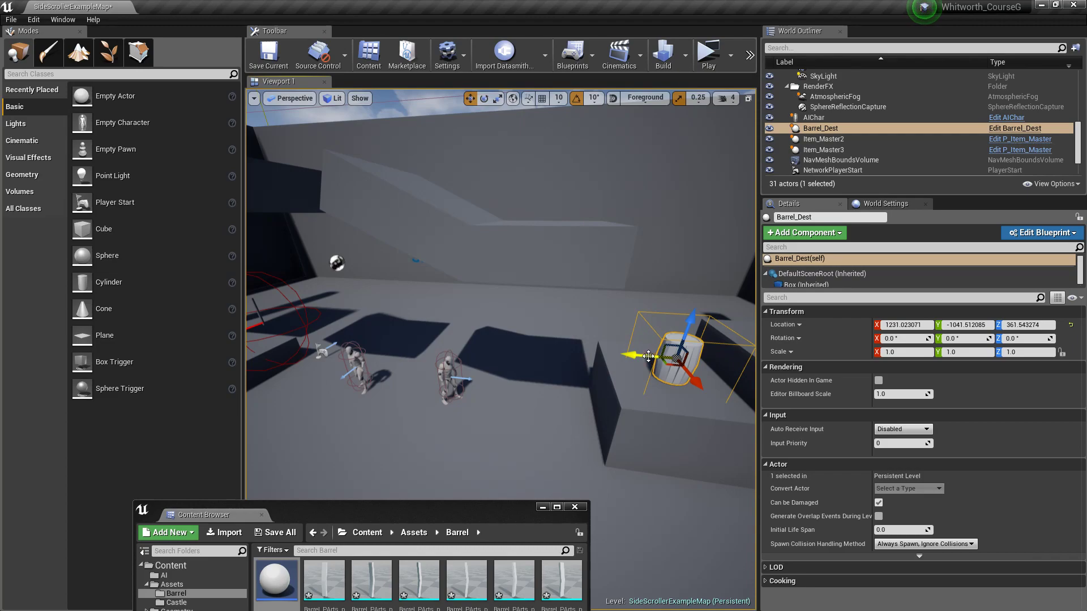
{"action": "left_click_drag", "start_coordinate": [648, 356], "coordinate": [541, 362]}
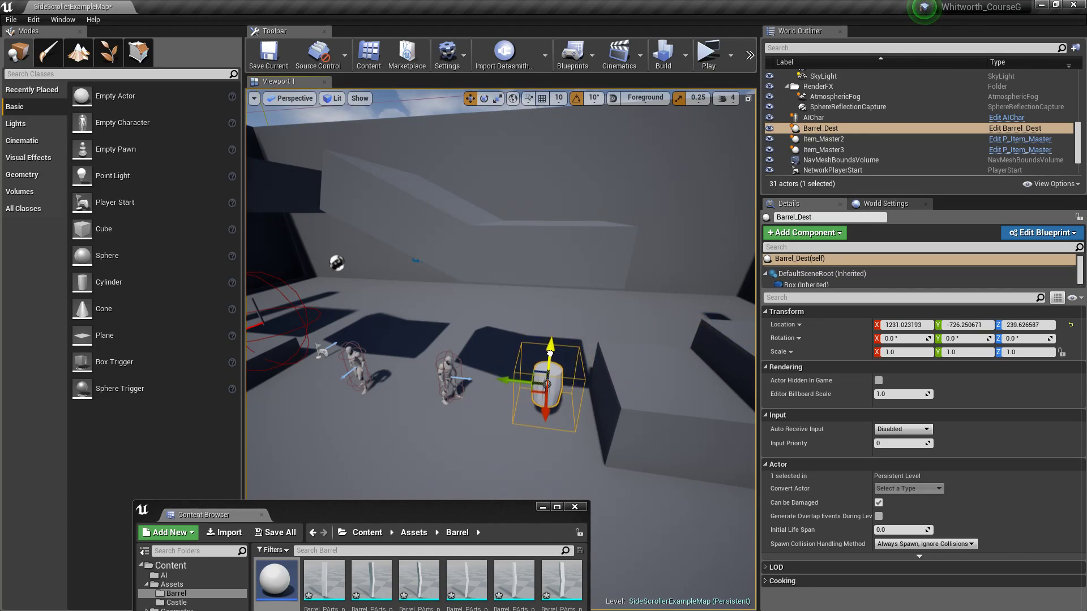
{"action": "left_click_drag", "start_coordinate": [546, 371], "coordinate": [547, 369]}
Play the level again, run the character into the barrel at its new floor position, and end the preview.
{"action": "left_click", "coordinate": [700, 47]}
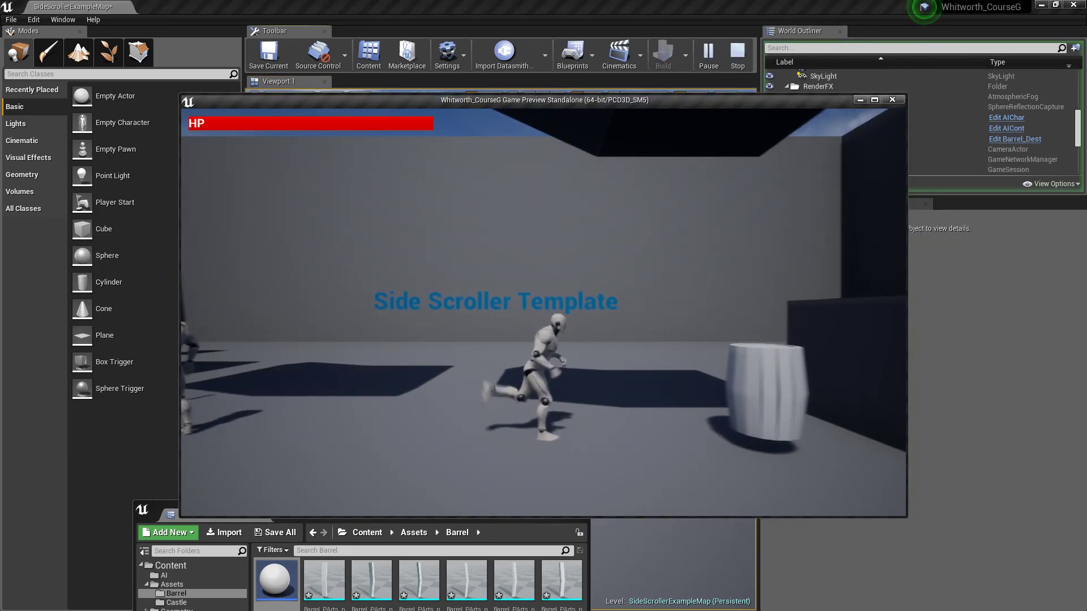
{"action": "key", "text": "d"}
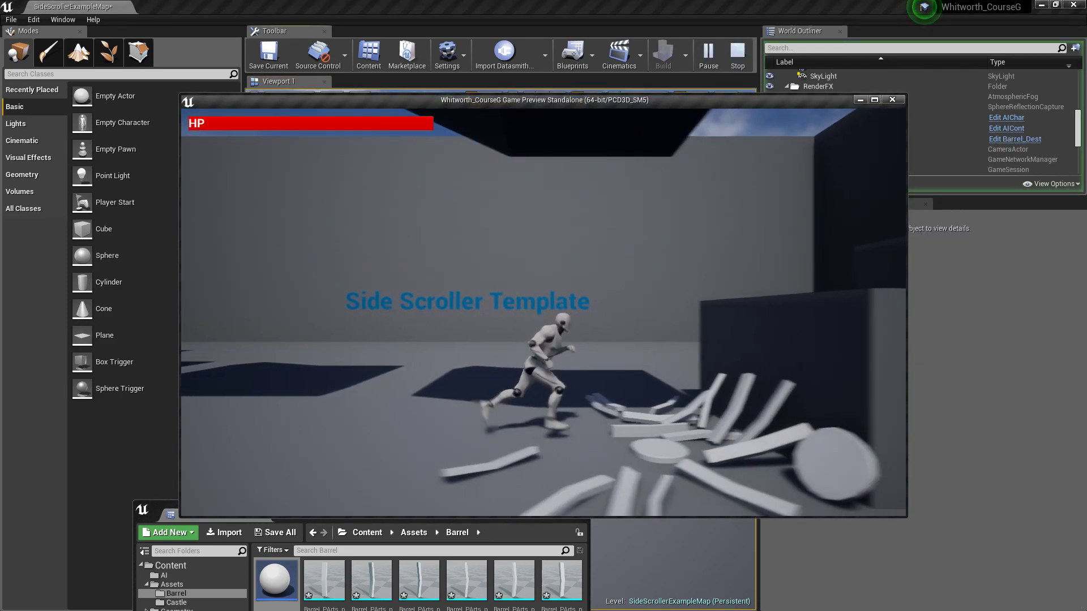
{"action": "key", "text": "space"}
{"action": "key", "text": "a"}
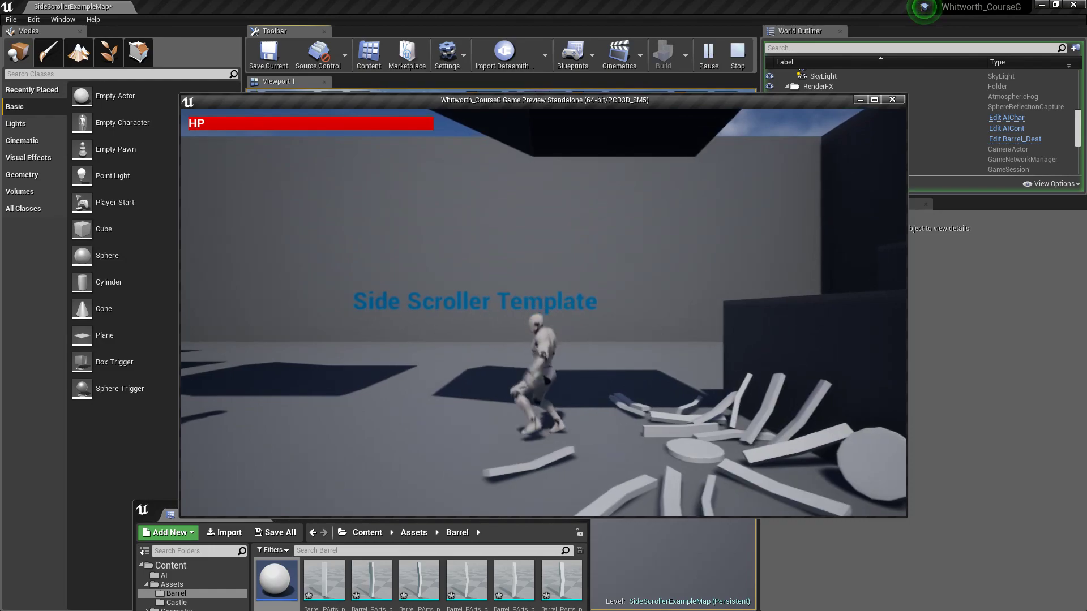
{"action": "key", "text": "Escape"}
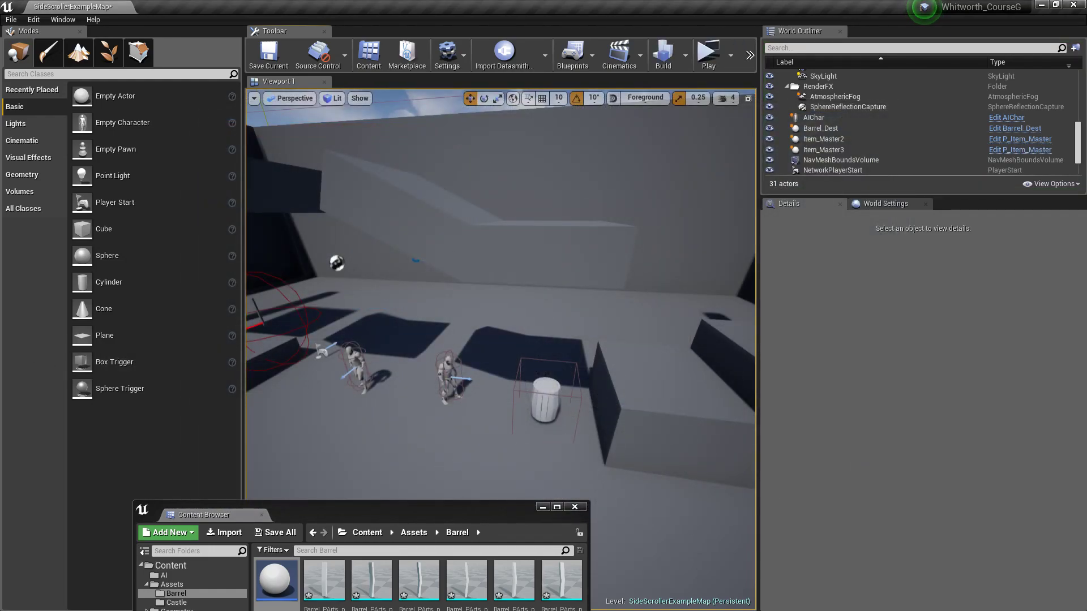